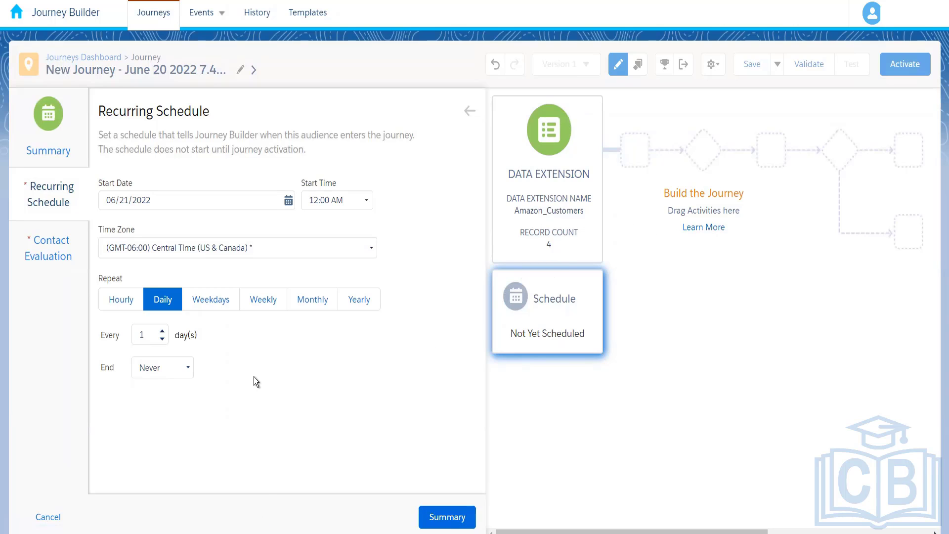
# Open the schedule's contact evaluation settings and choose to evaluate all records.
pyautogui.click(48, 251)
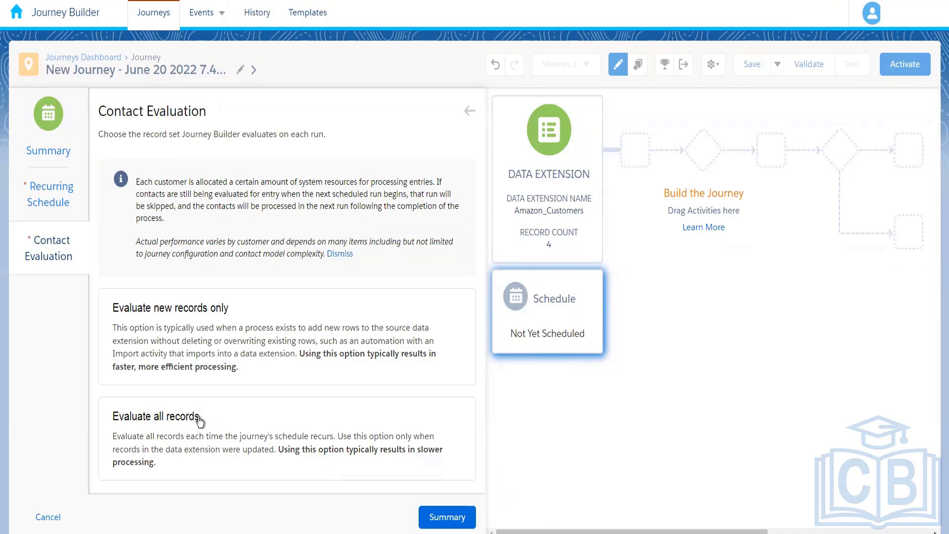
pyautogui.click(226, 421)
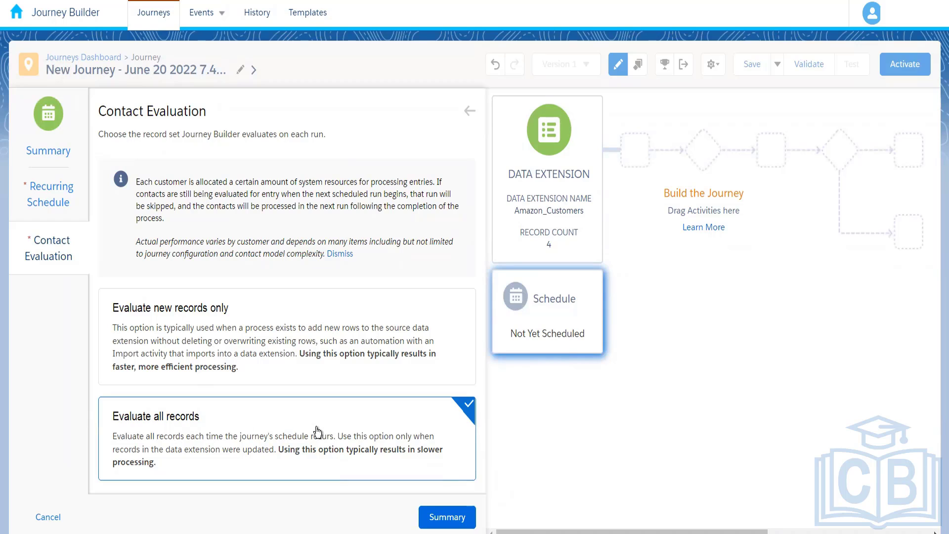
# Switch contact evaluation to new records only, with the first run covering only new records added after journey activation.
pyautogui.click(215, 342)
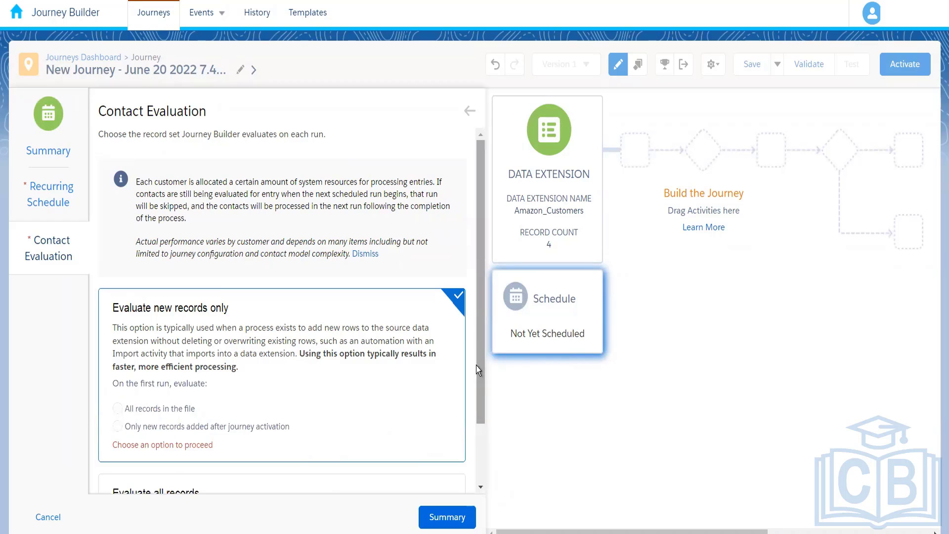
pyautogui.scroll(-2, 476, 365)
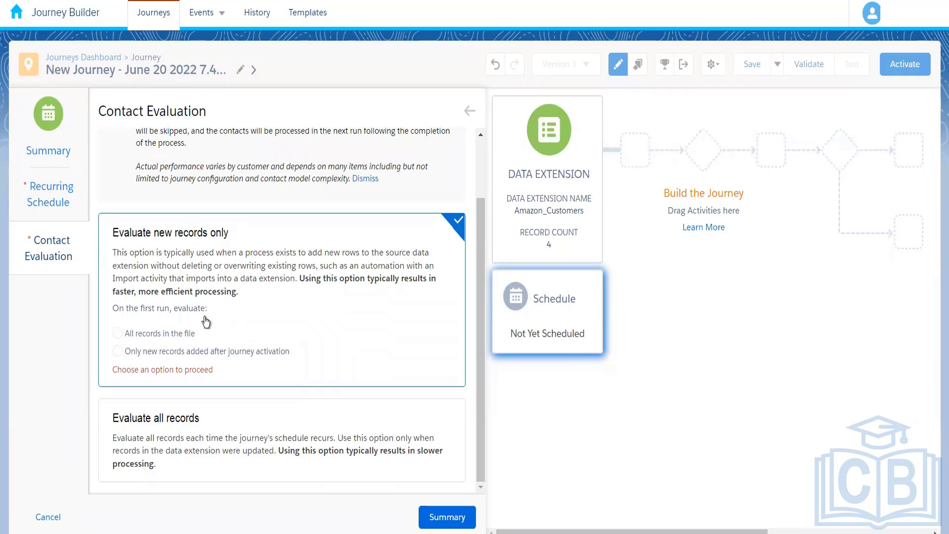
pyautogui.click(118, 335)
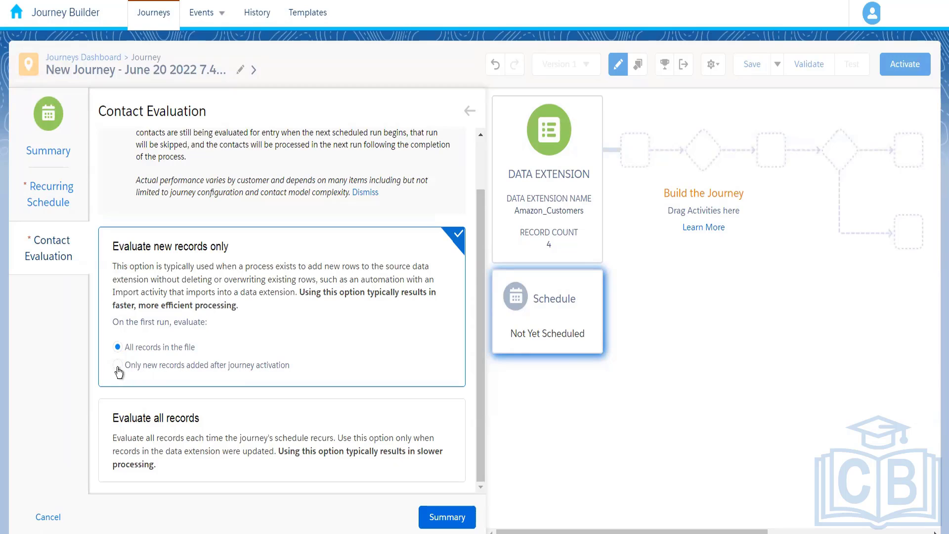
pyautogui.click(118, 366)
pyautogui.click(171, 347)
pyautogui.click(117, 365)
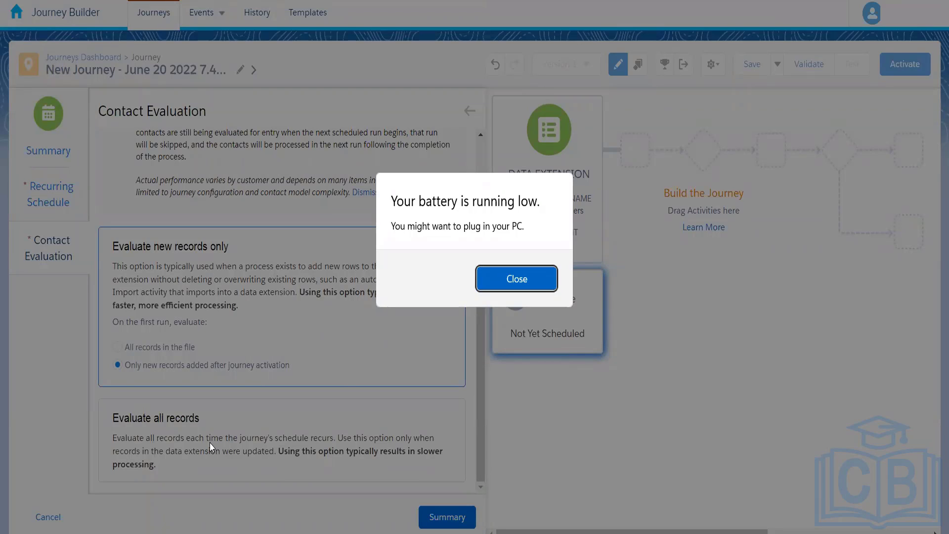
pyautogui.press('Return')
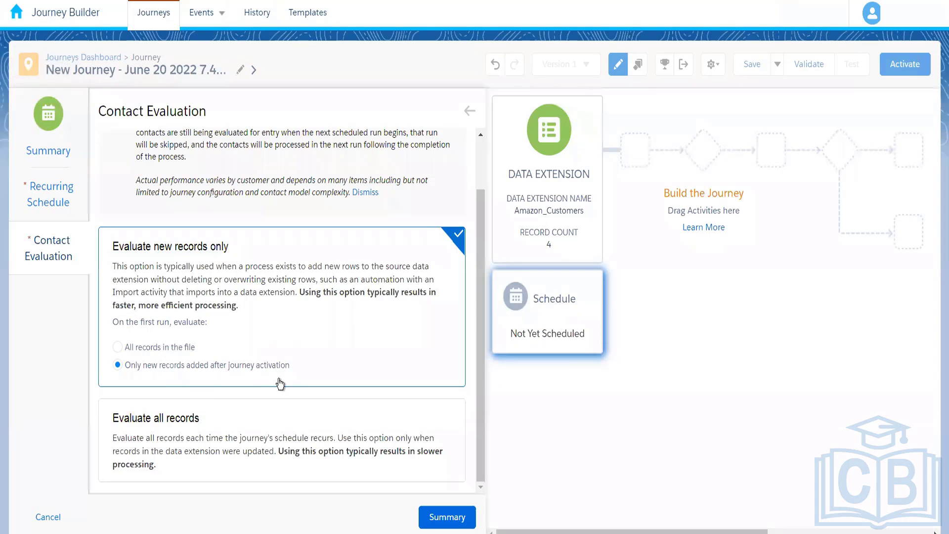
# Set the first run to all records in the file, and switch contact evaluation to Evaluate all records.
pyautogui.click(168, 350)
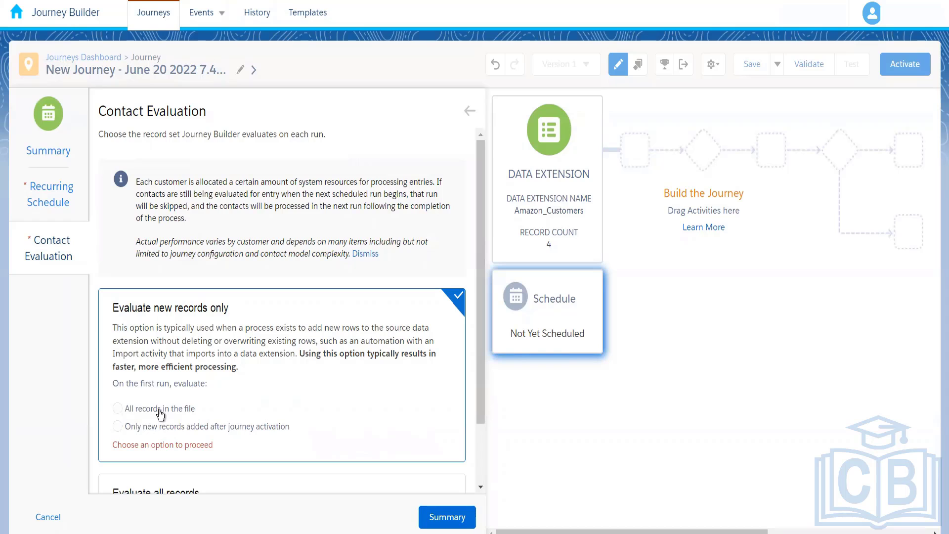
pyautogui.click(159, 410)
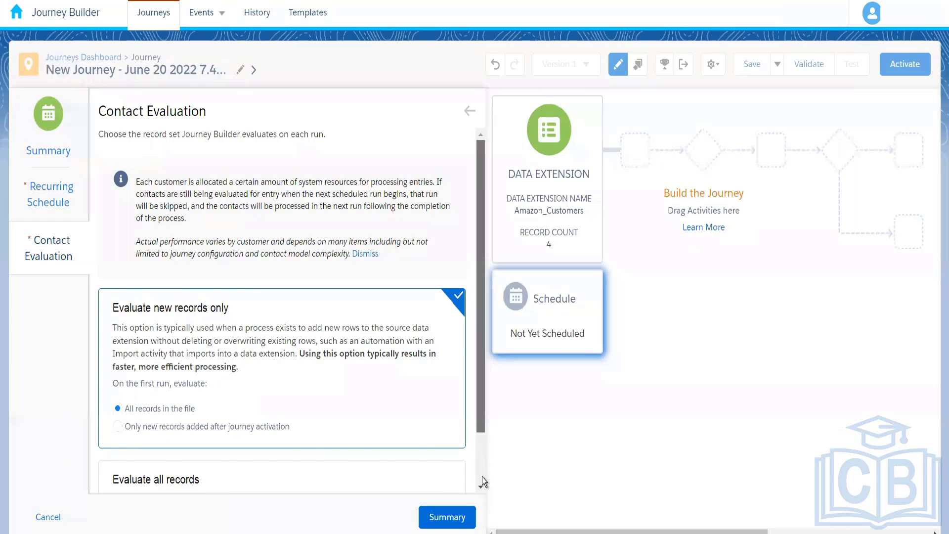
pyautogui.scroll(-2, 481, 476)
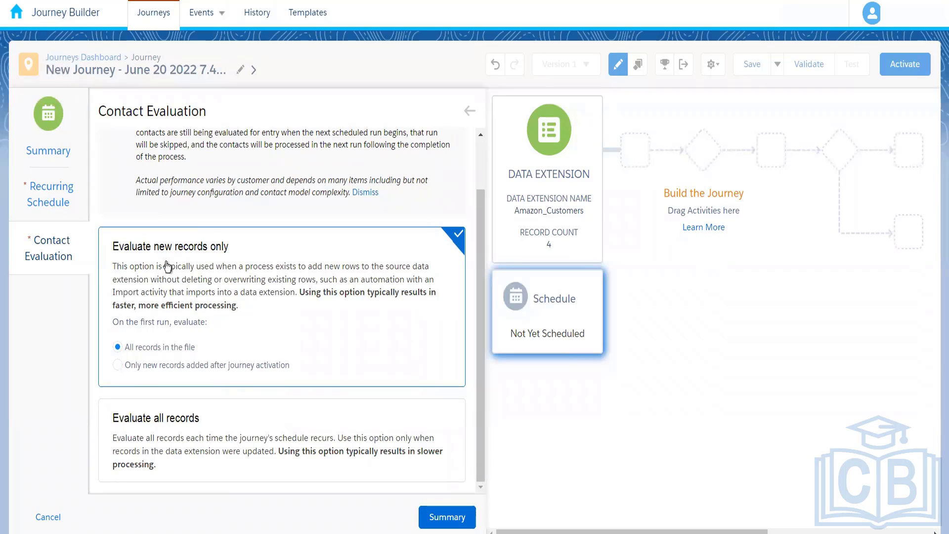
pyautogui.click(201, 449)
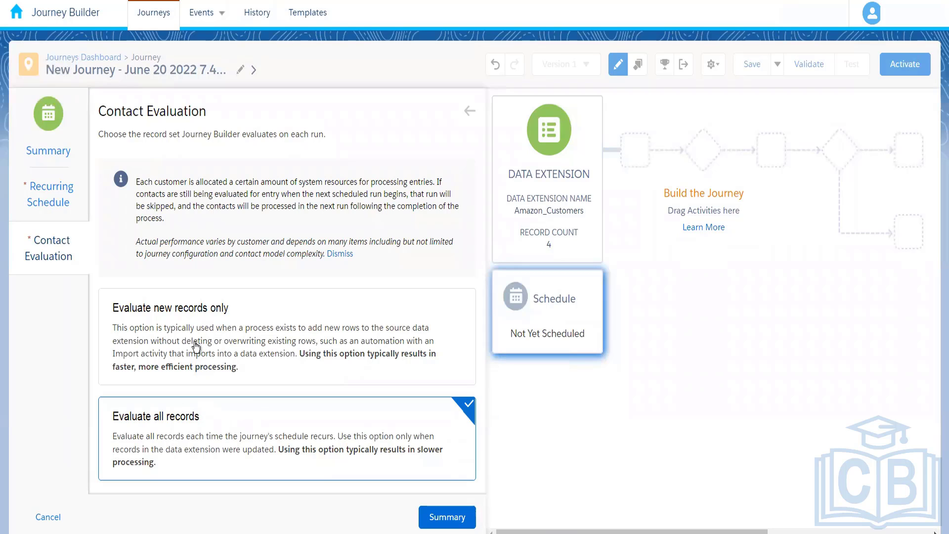
# Choose Evaluate new records only with all records in the file on the first run, and return to Evaluate all records.
pyautogui.click(260, 337)
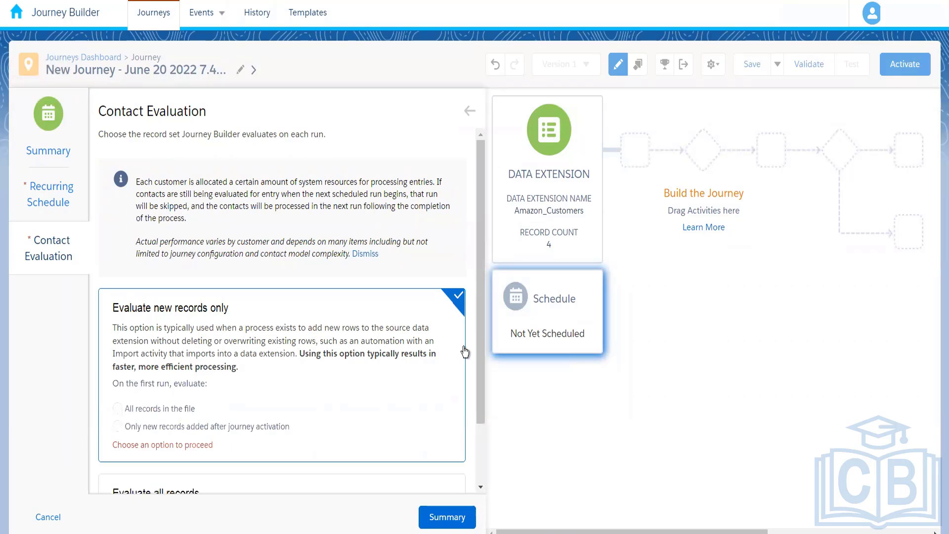
pyautogui.moveTo(478, 354); pyautogui.dragTo(476, 417)
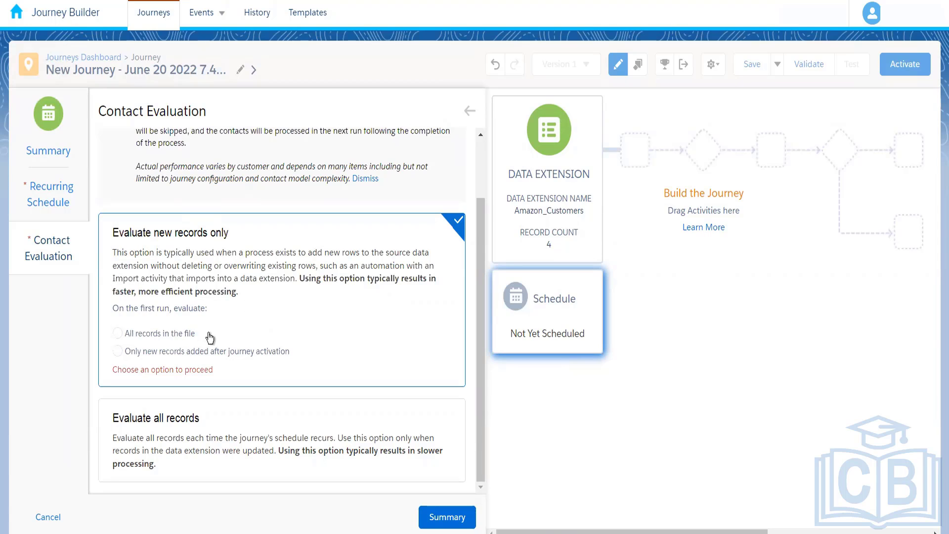
pyautogui.click(168, 338)
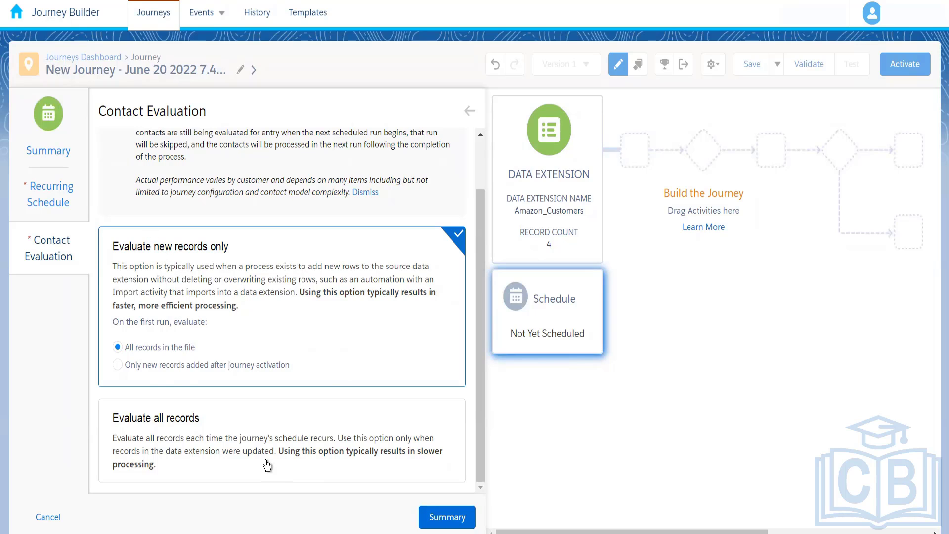
pyautogui.click(353, 447)
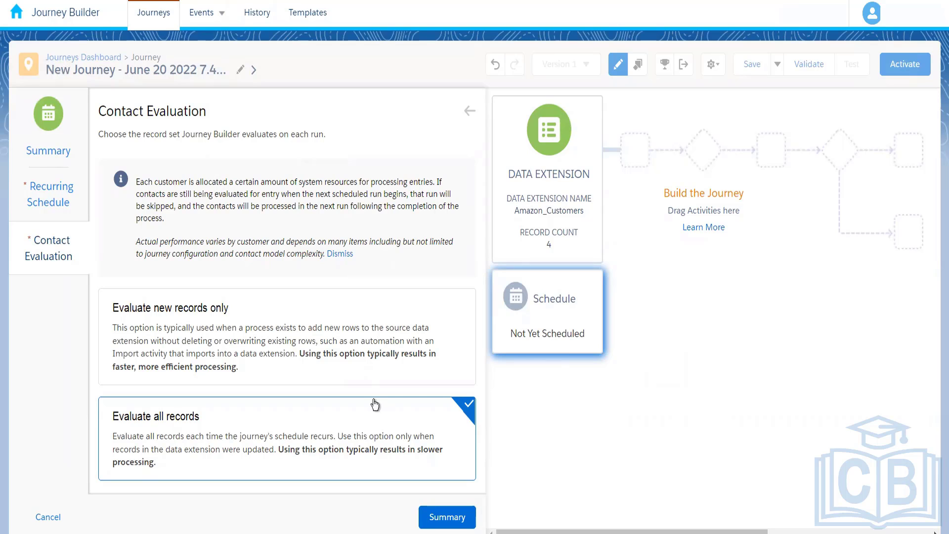
# Toggle contact evaluation between new records only and all records, ending on Evaluate new records only.
pyautogui.click(210, 350)
pyautogui.moveTo(480, 330); pyautogui.dragTo(472, 419)
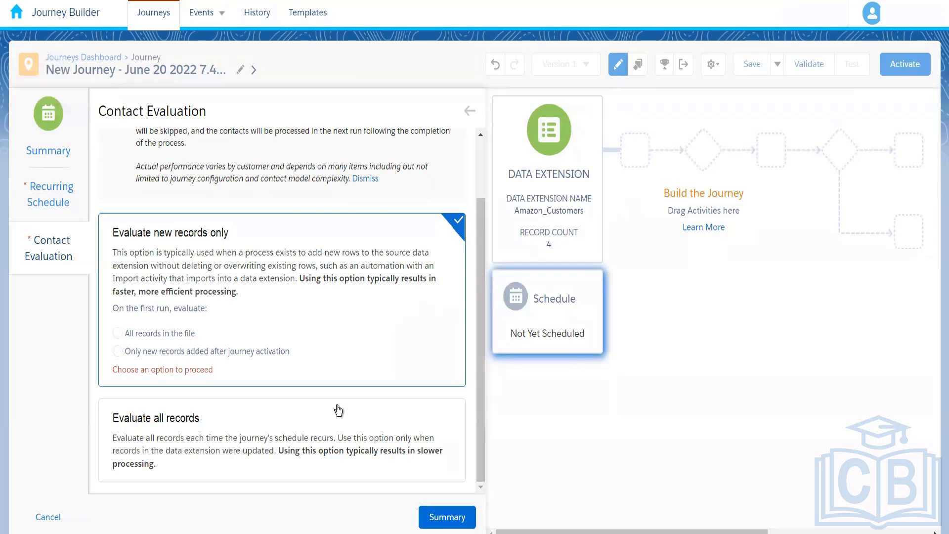
pyautogui.click(295, 424)
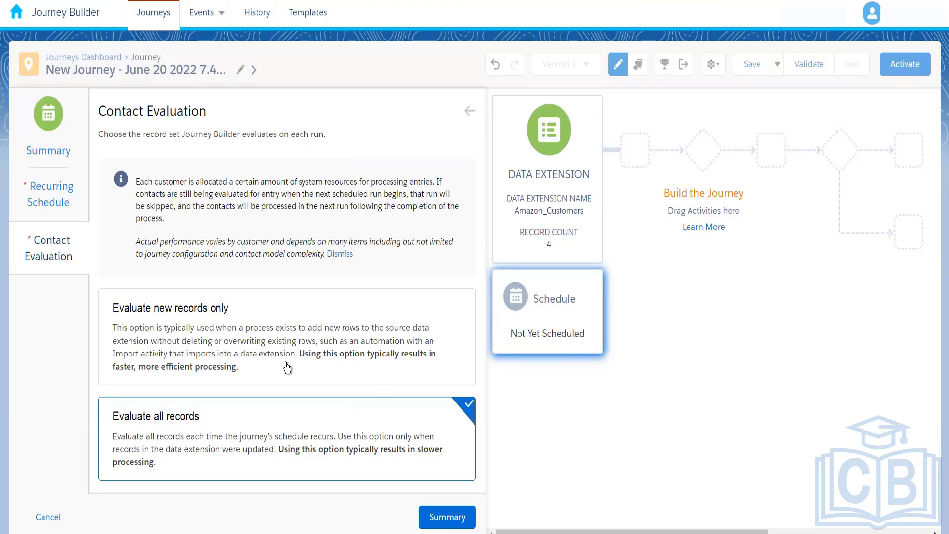
pyautogui.click(322, 341)
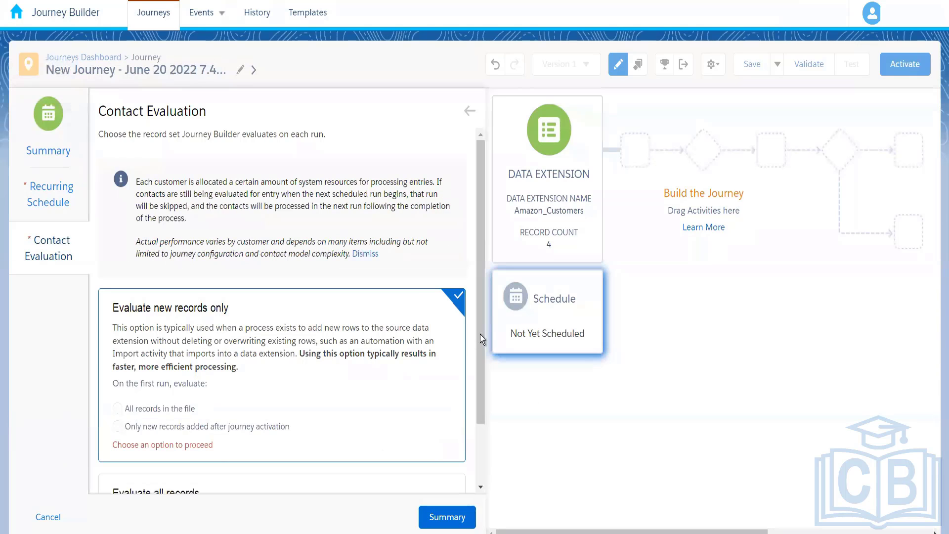
pyautogui.moveTo(484, 334); pyautogui.dragTo(484, 429)
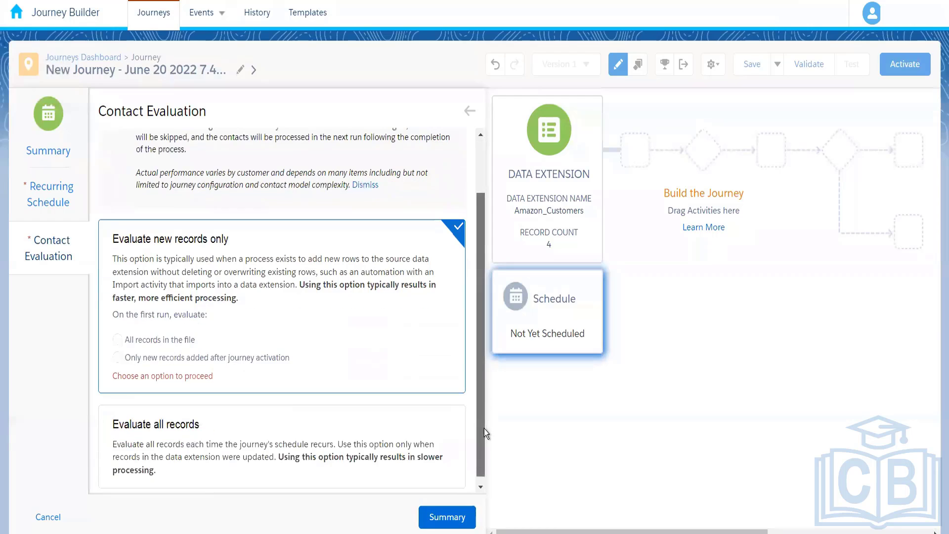
# Set contact evaluation to Evaluate all records and complete the schedule setup from its summary.
pyautogui.click(360, 444)
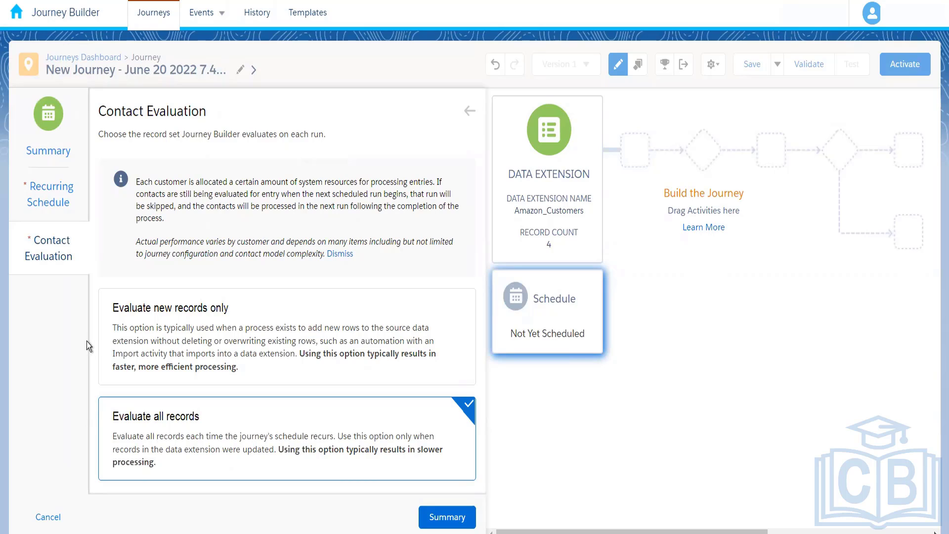
pyautogui.click(431, 520)
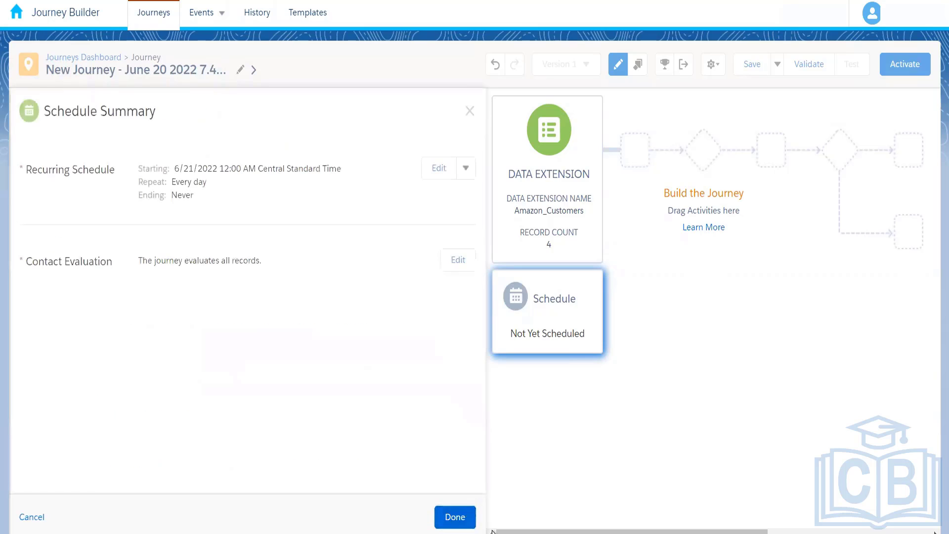
pyautogui.click(456, 518)
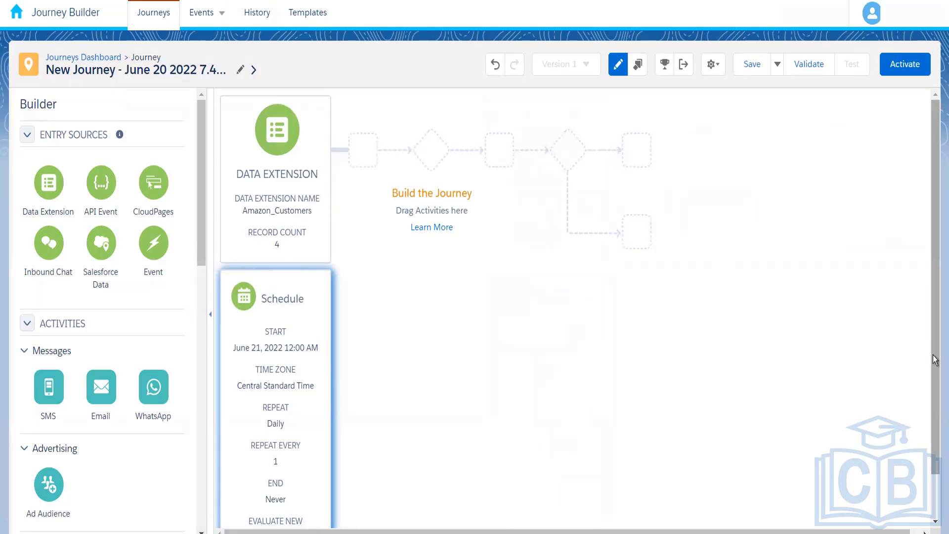
# Reopen the journey's schedule, examine the available schedule types including Automation, and close the settings without changing the type.
pyautogui.scroll(-1, 935, 360)
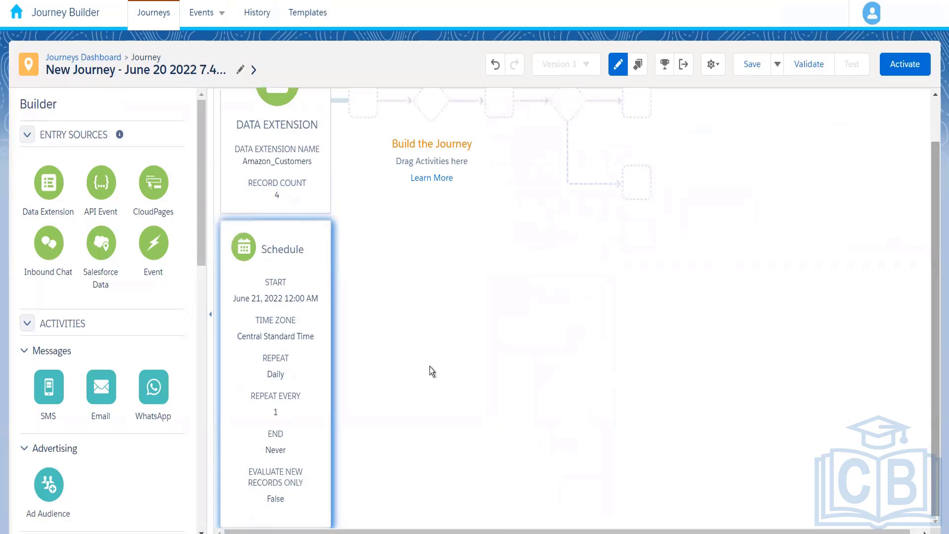
pyautogui.click(300, 367)
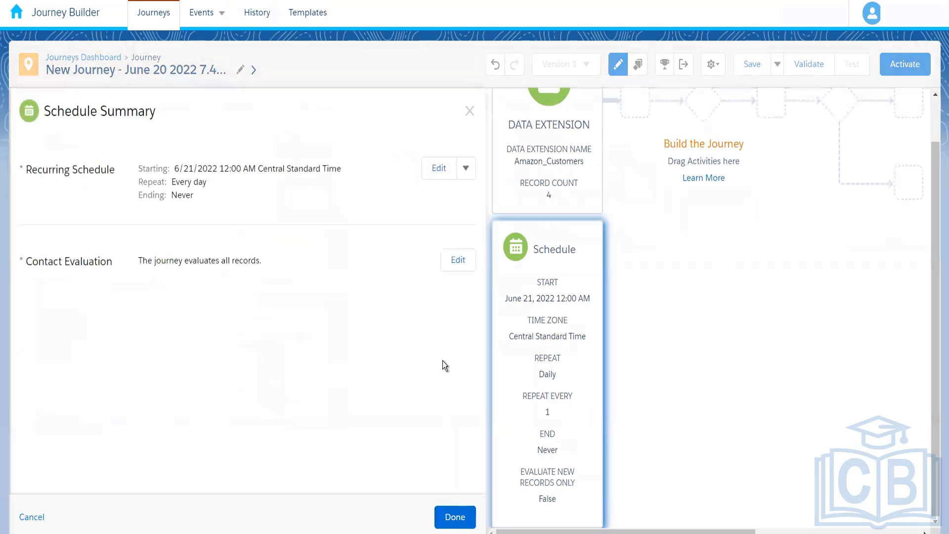
pyautogui.click(465, 168)
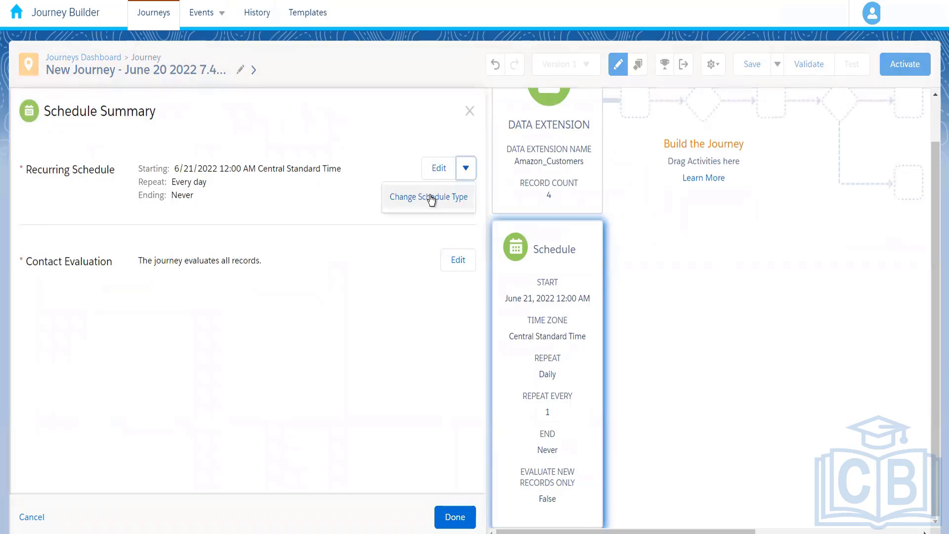
pyautogui.click(431, 198)
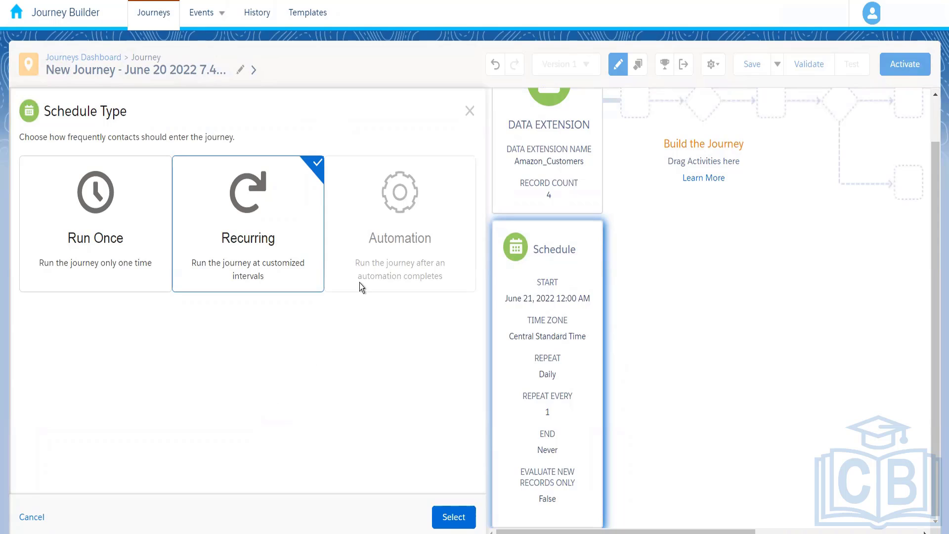
pyautogui.moveTo(388, 275)
pyautogui.moveTo(398, 263)
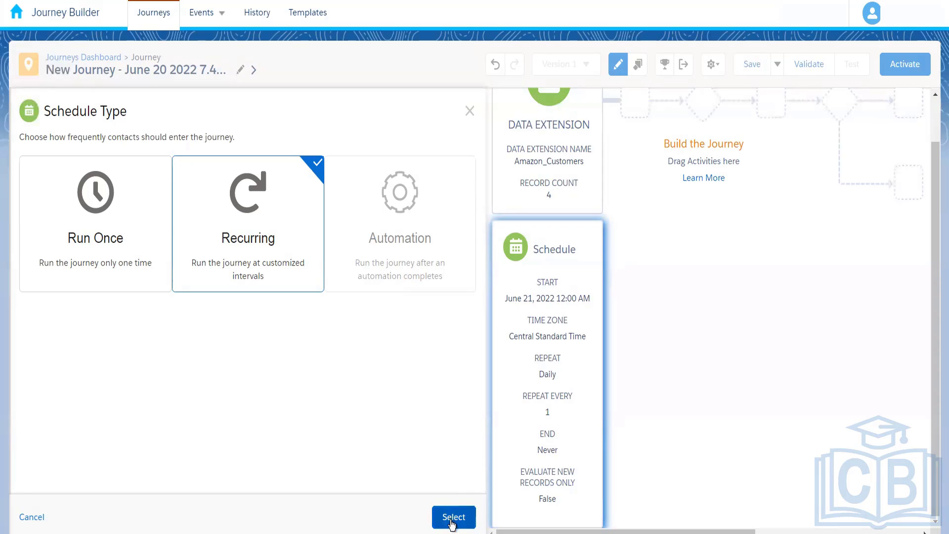
pyautogui.click(470, 111)
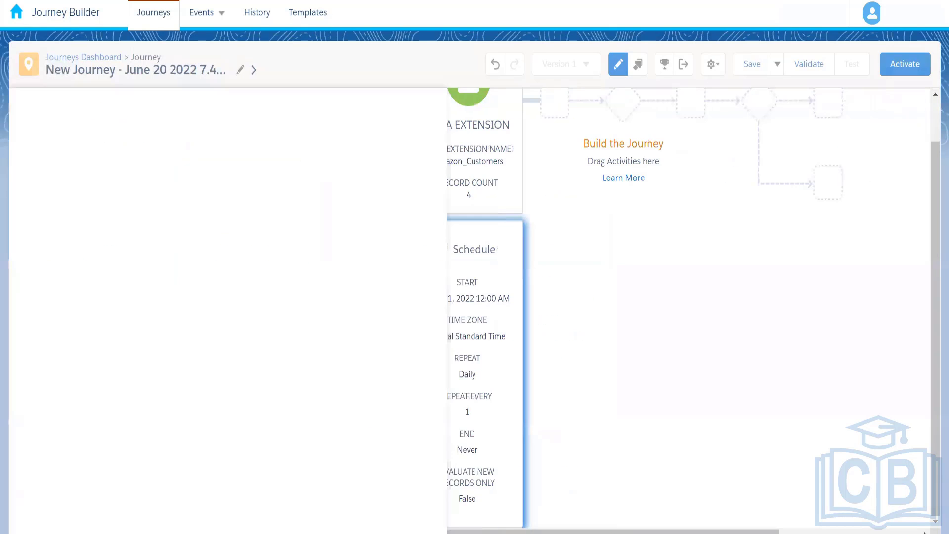
# Duplicate the journey's browser tab and switch to Automation Studio in the copy.
pyautogui.rightClick(103, 1)
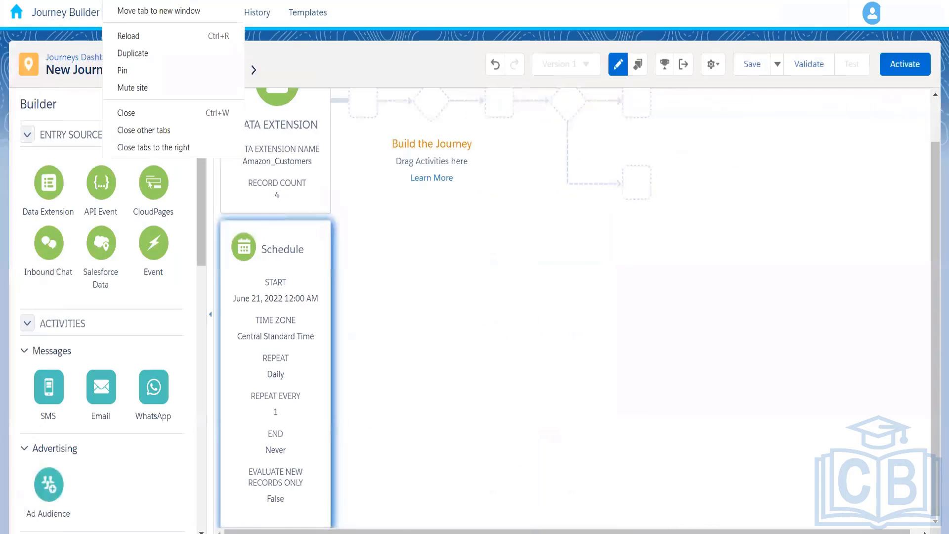
pyautogui.click(137, 53)
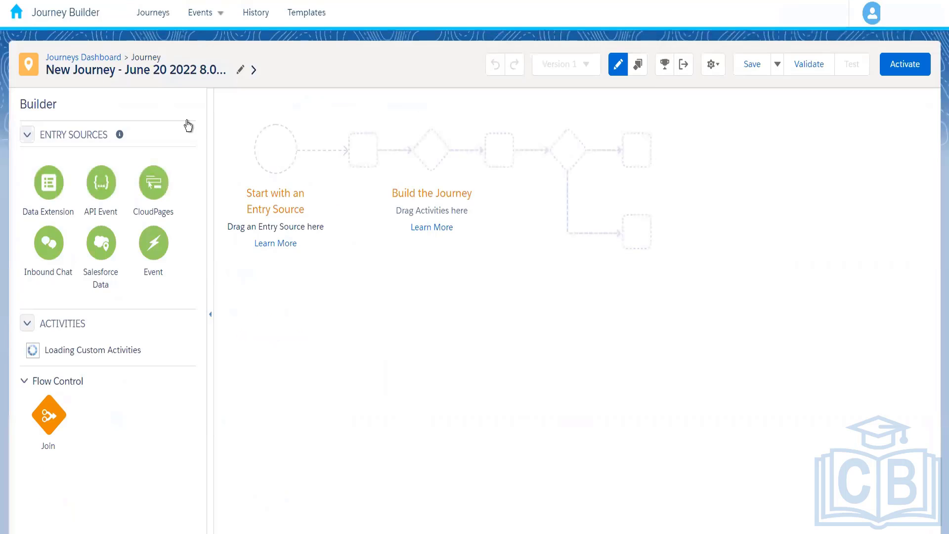
pyautogui.moveTo(18, 20)
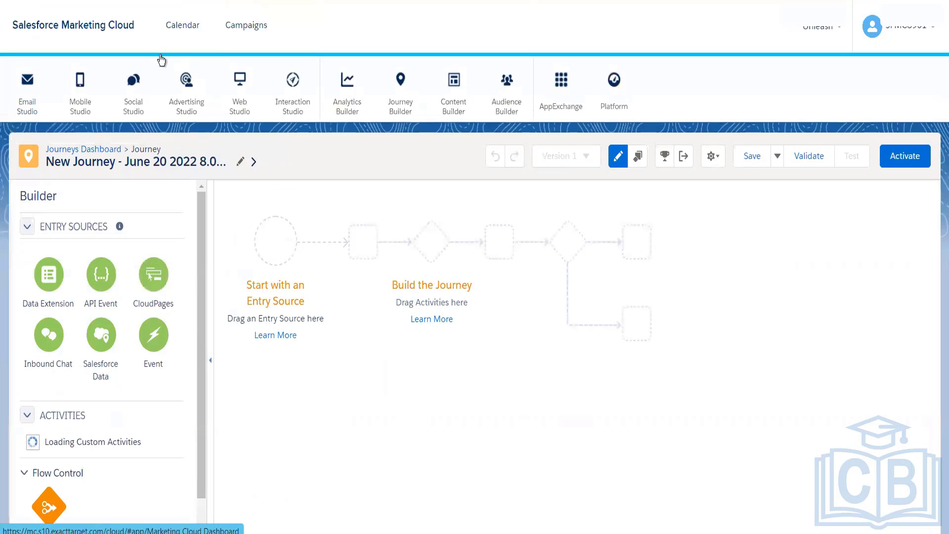
pyautogui.moveTo(342, 121)
pyautogui.moveTo(400, 114)
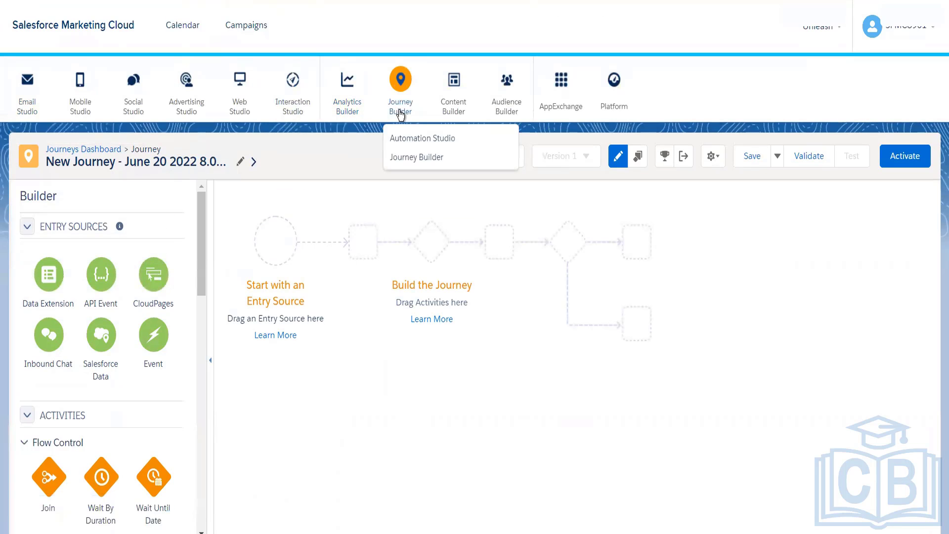
pyautogui.click(407, 139)
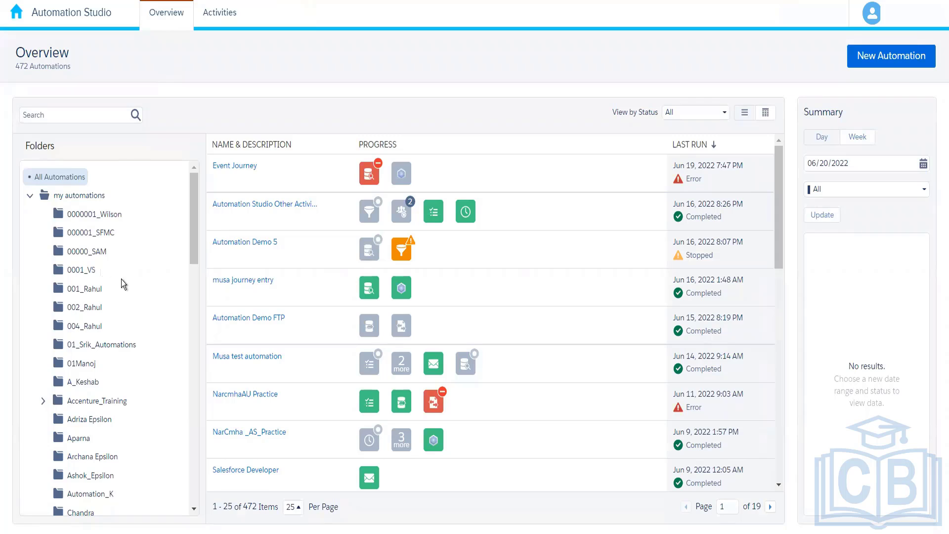
# Open the Automation Demo 5 workflow and examine its Customer_Order_Details Query activity, closing it without changes.
pyautogui.click(79, 327)
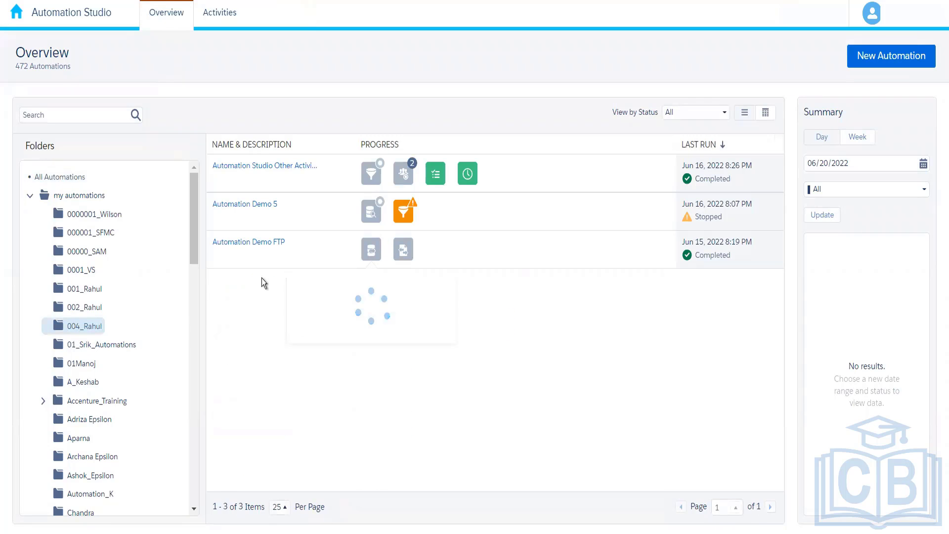
pyautogui.moveTo(252, 207)
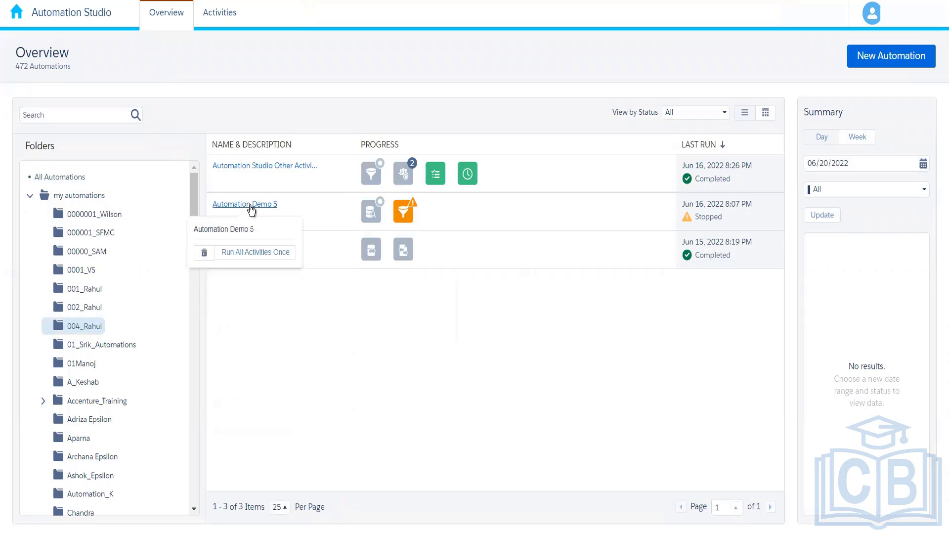
pyautogui.click(250, 205)
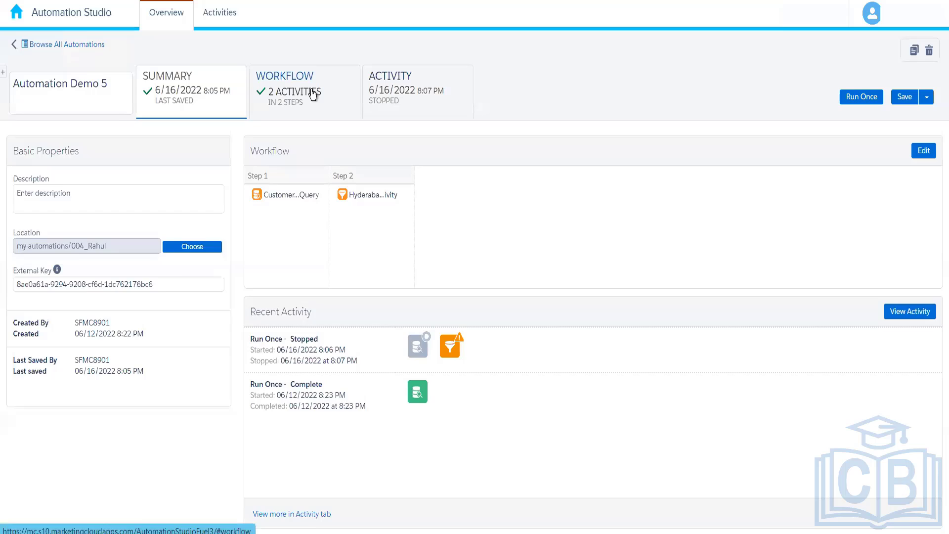
pyautogui.click(313, 94)
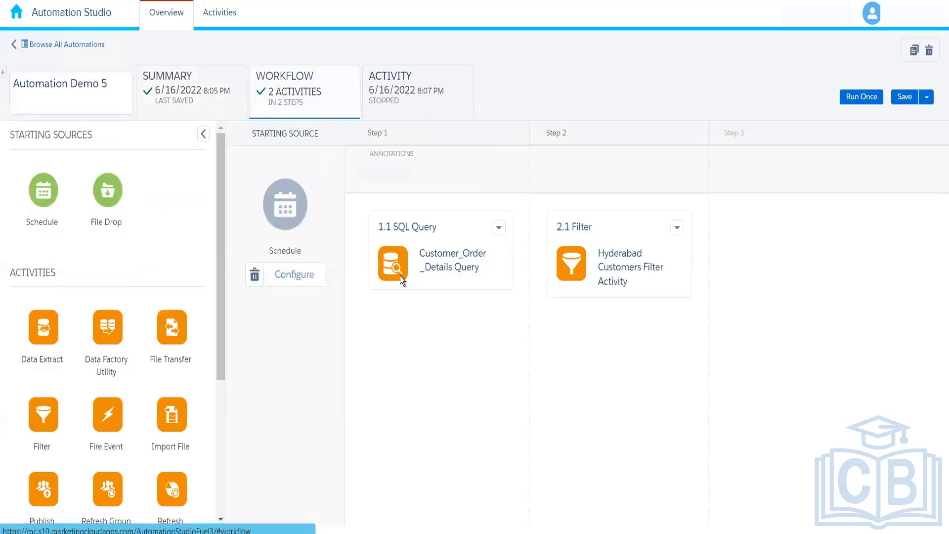
pyautogui.click(499, 229)
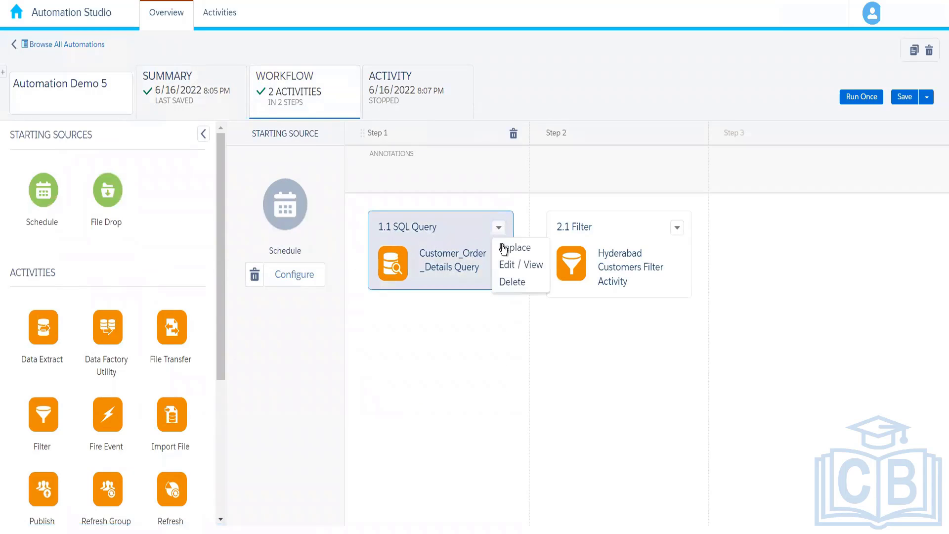
pyautogui.click(515, 267)
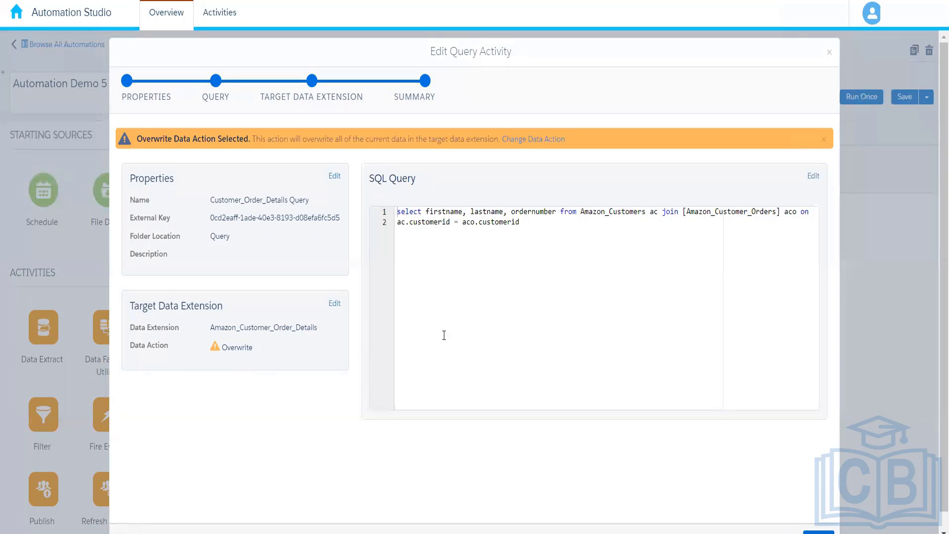
pyautogui.click(829, 54)
pyautogui.click(881, 121)
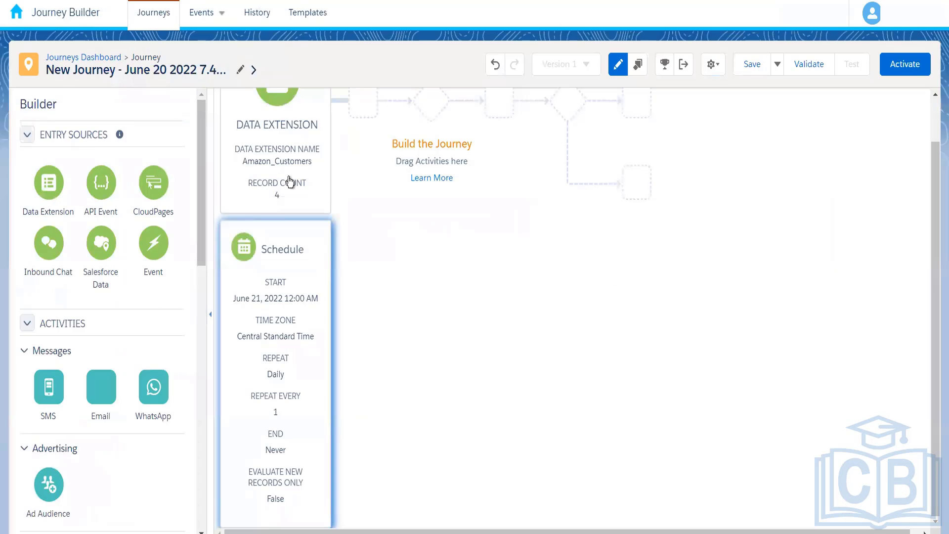
# Switch to the journey in Journey Builder and open its Amazon_Customers entry source for data extension selection.
pyautogui.click(289, 180)
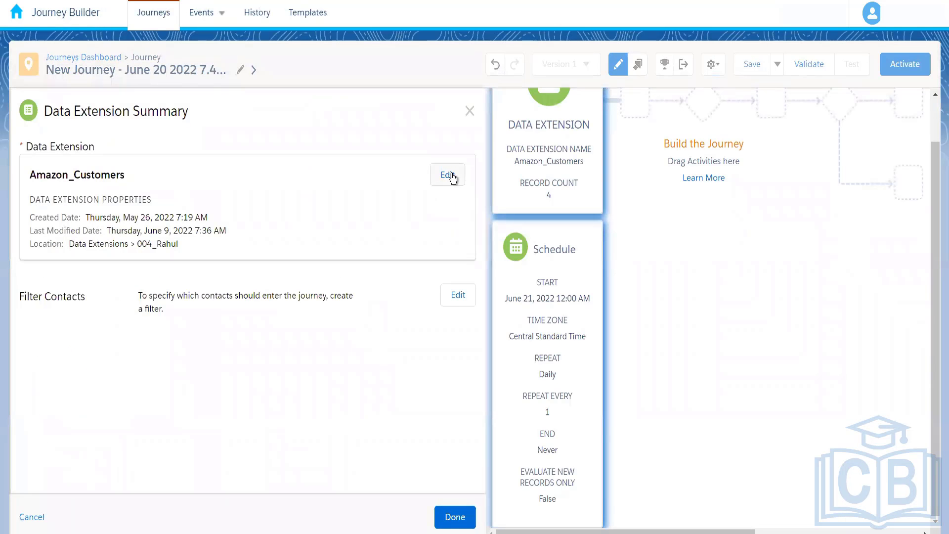
pyautogui.click(446, 174)
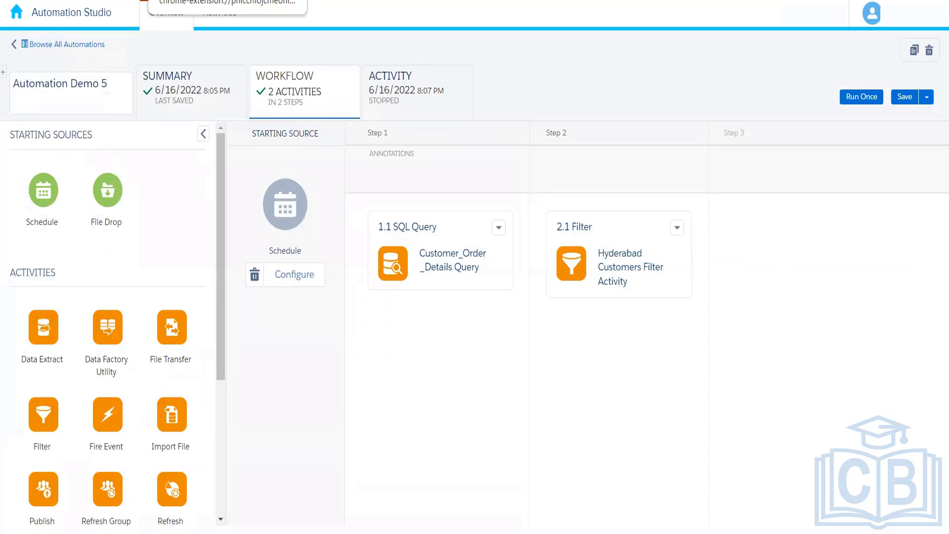
# Switch to Automation Studio, open the Automation Studio Other Activities workflow, and examine its Hyderabad Customers Filter Activity without changing it.
pyautogui.click(80, 45)
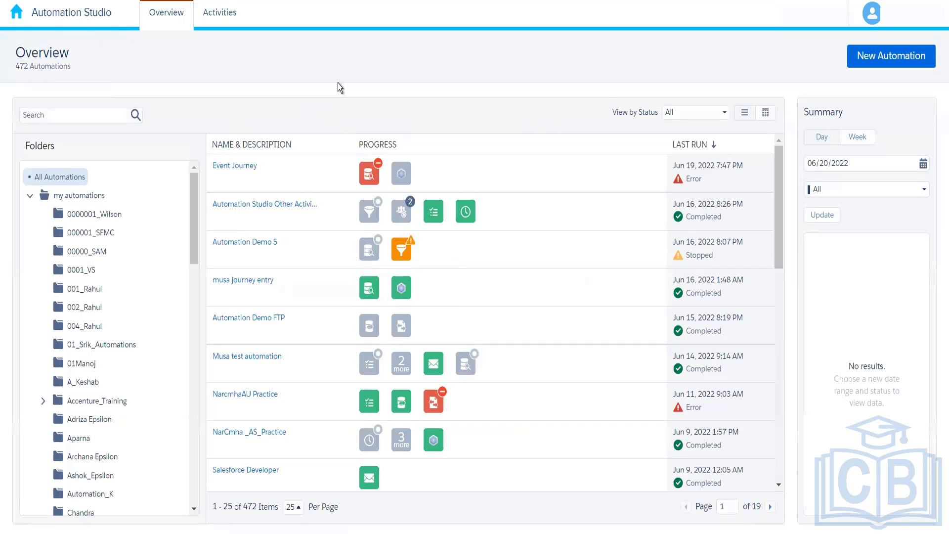
pyautogui.click(81, 327)
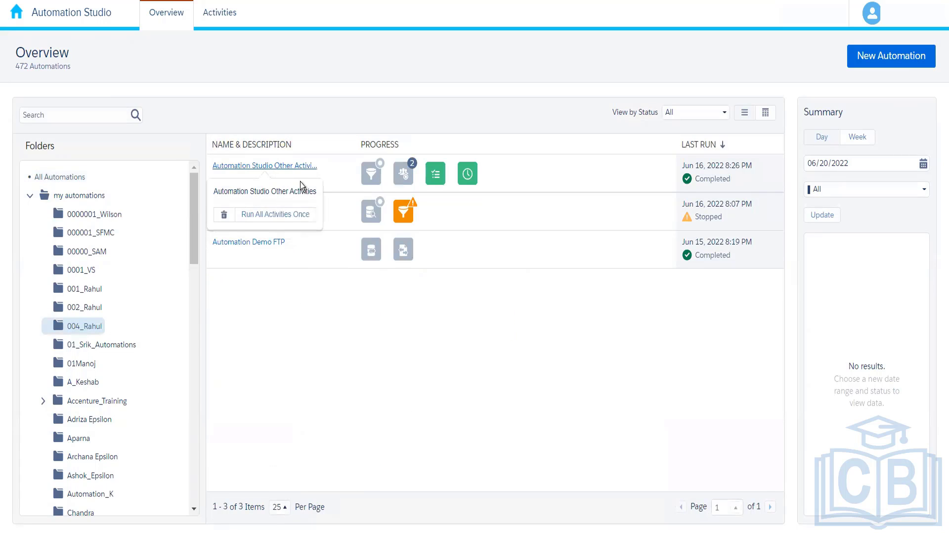
pyautogui.moveTo(251, 206)
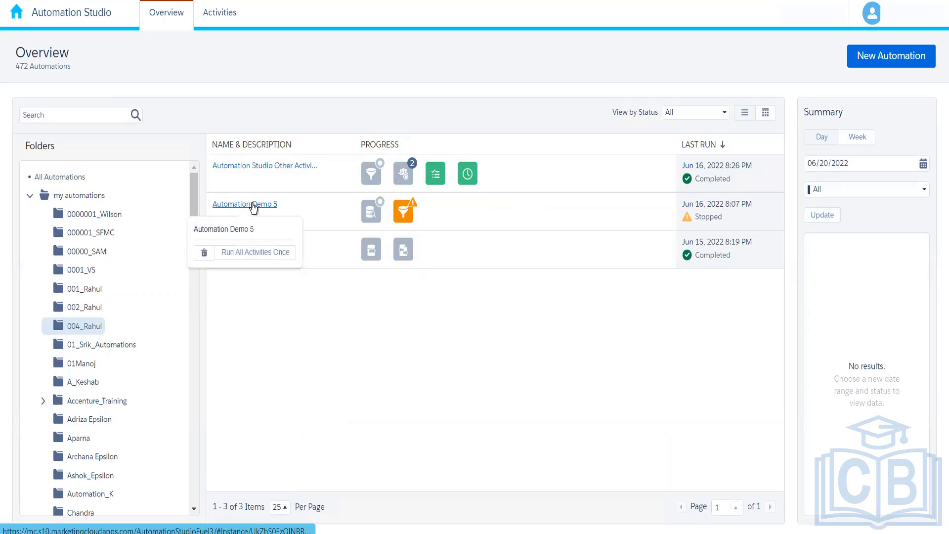
pyautogui.click(253, 167)
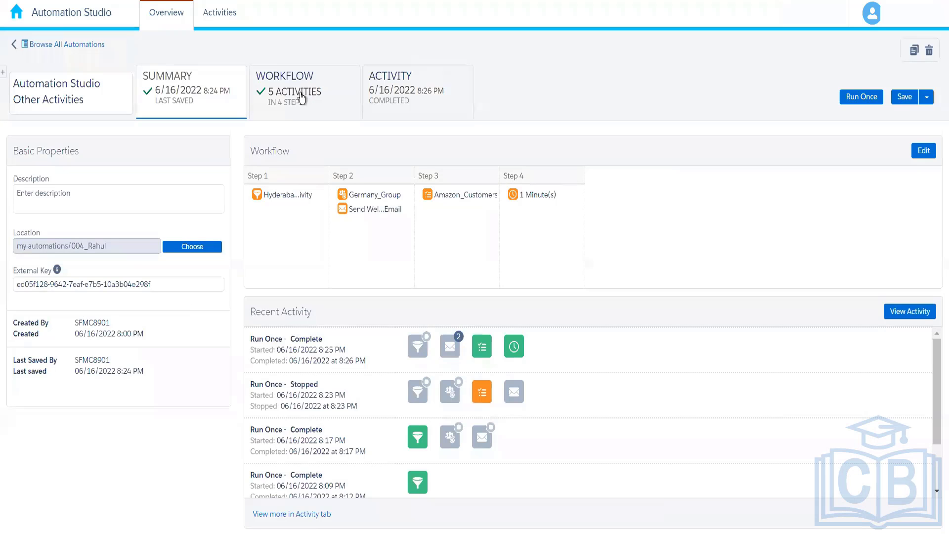
pyautogui.click(301, 93)
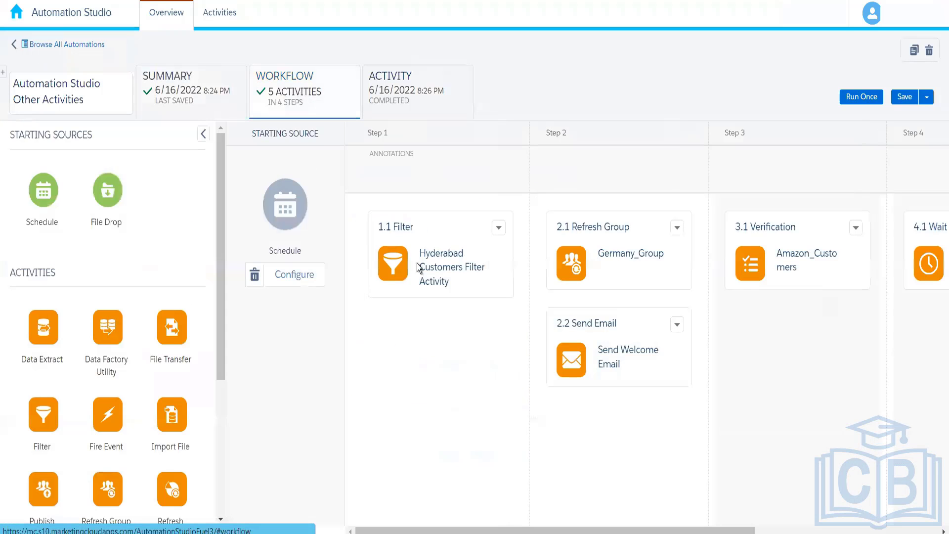
pyautogui.click(499, 229)
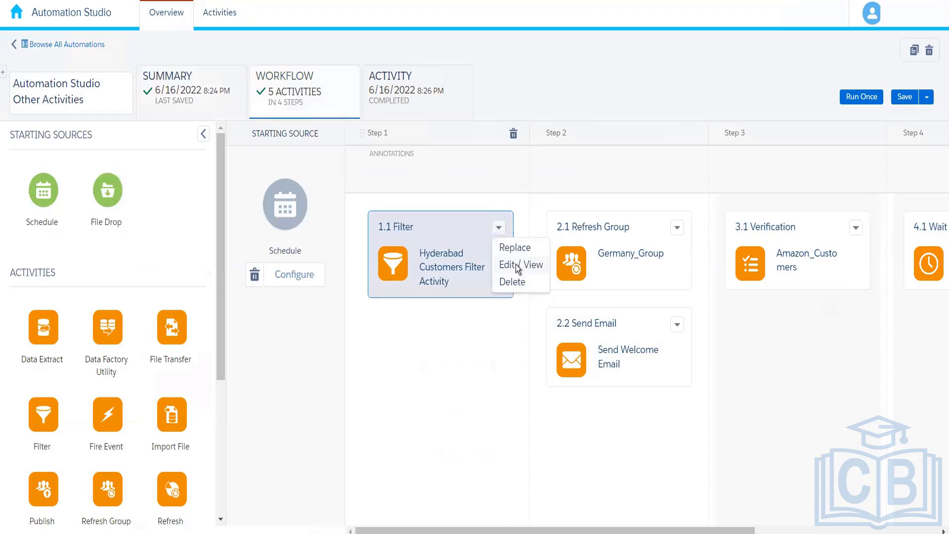
pyautogui.click(515, 265)
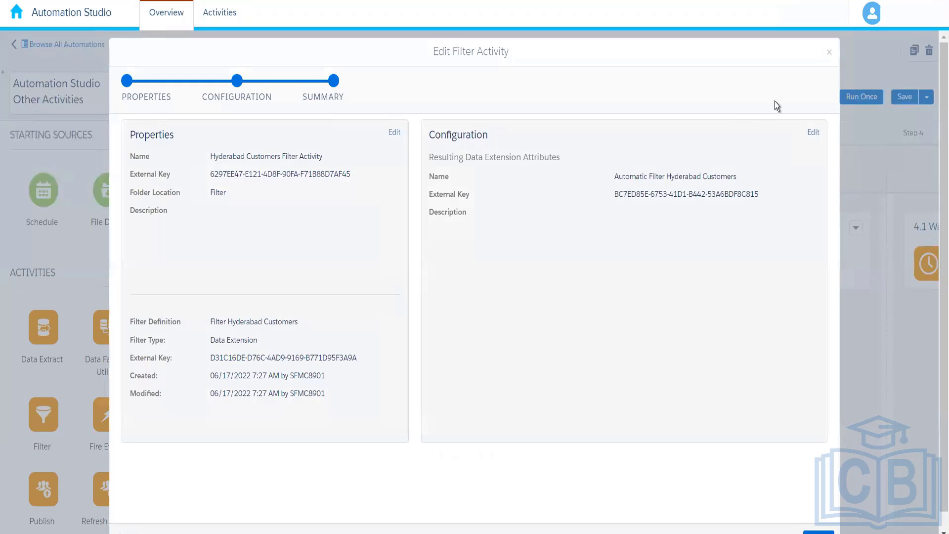
pyautogui.click(829, 52)
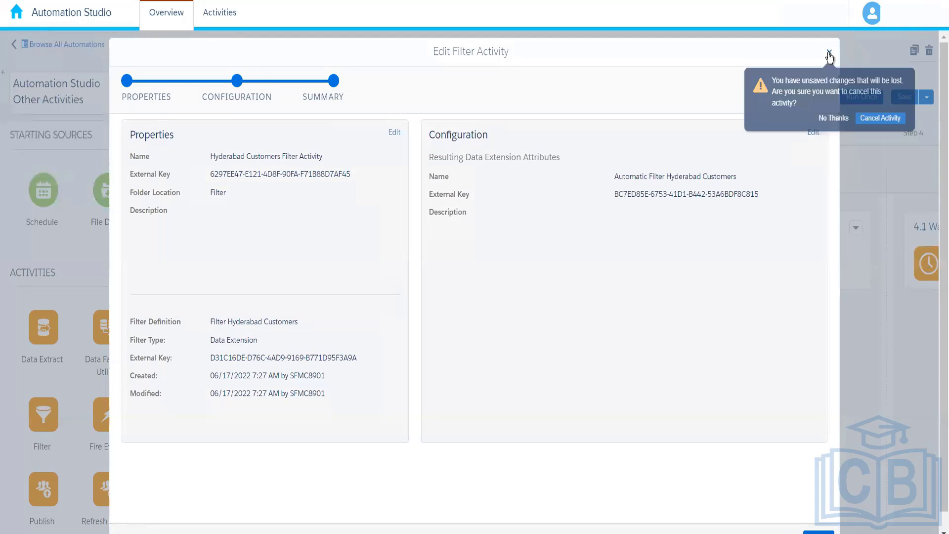
pyautogui.click(865, 120)
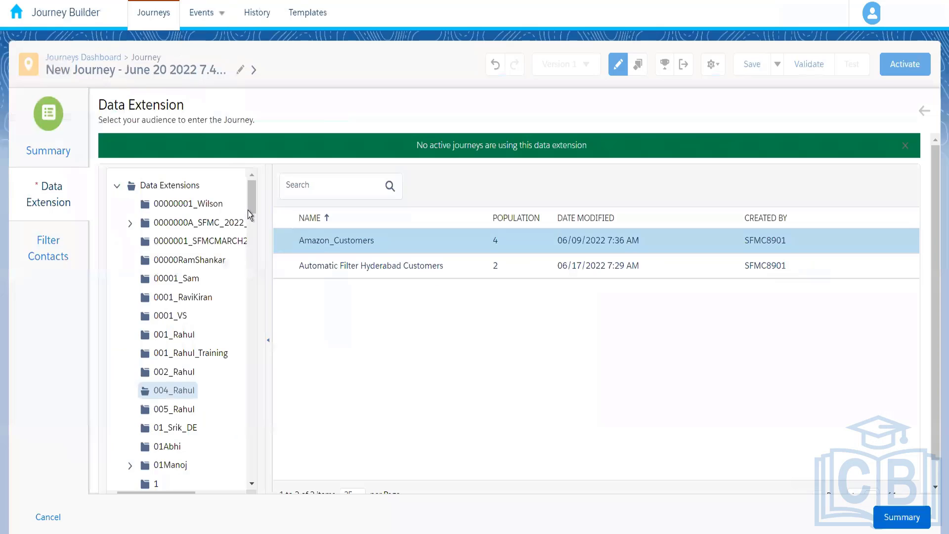
# Switch to Journey Builder and set the journey's entry data extension to Automatic Filter Hyderabad Customers, completing the entry source setup.
pyautogui.click(360, 270)
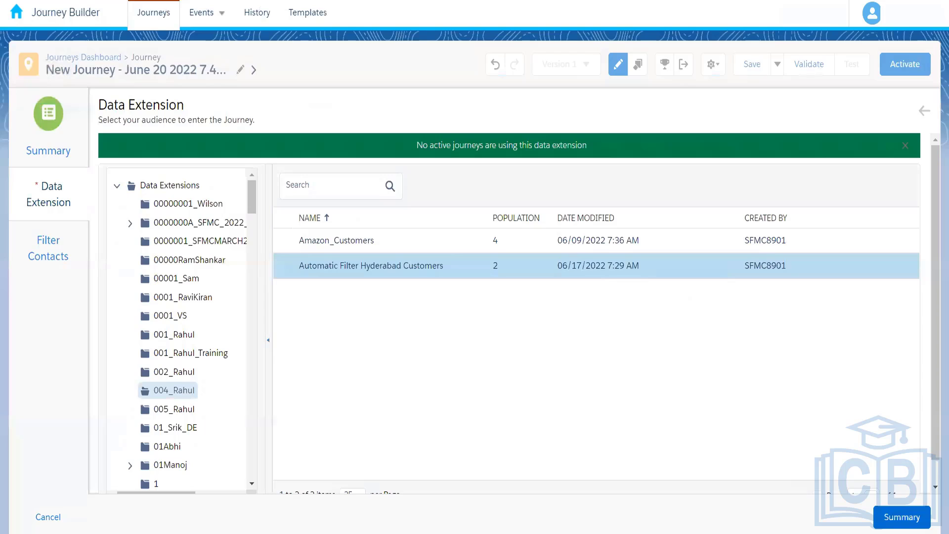
pyautogui.click(907, 522)
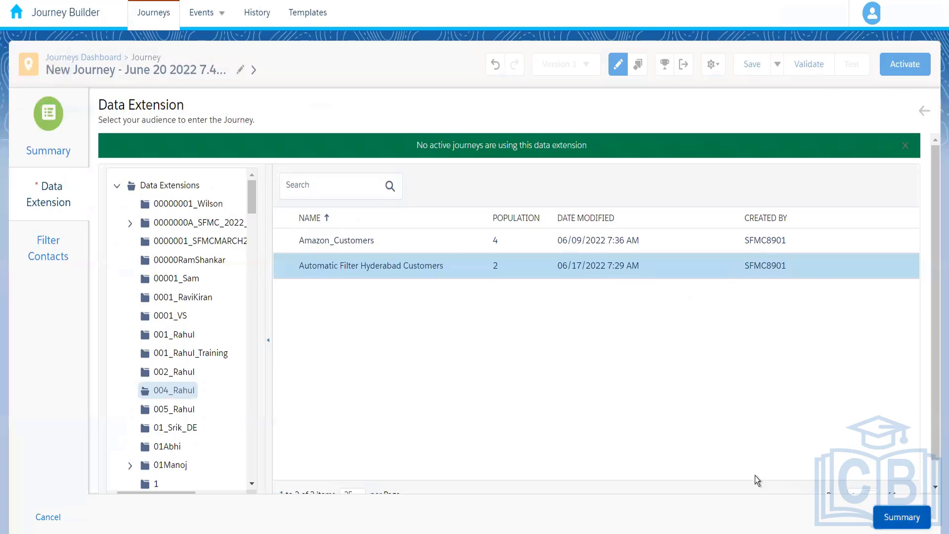
pyautogui.click(455, 517)
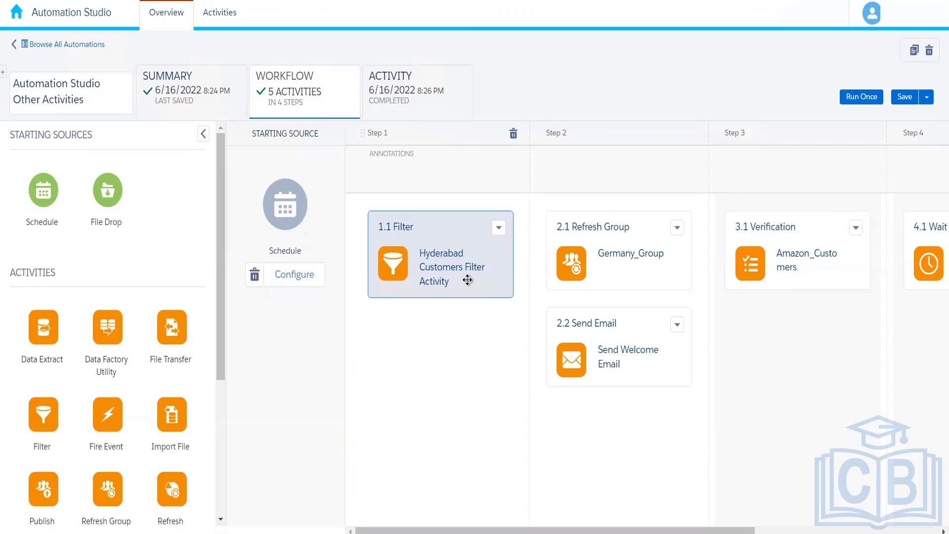
# Switch to Automation Studio and check the filter activity's resulting data extension in its configuration, closing it without changes.
pyautogui.click(498, 227)
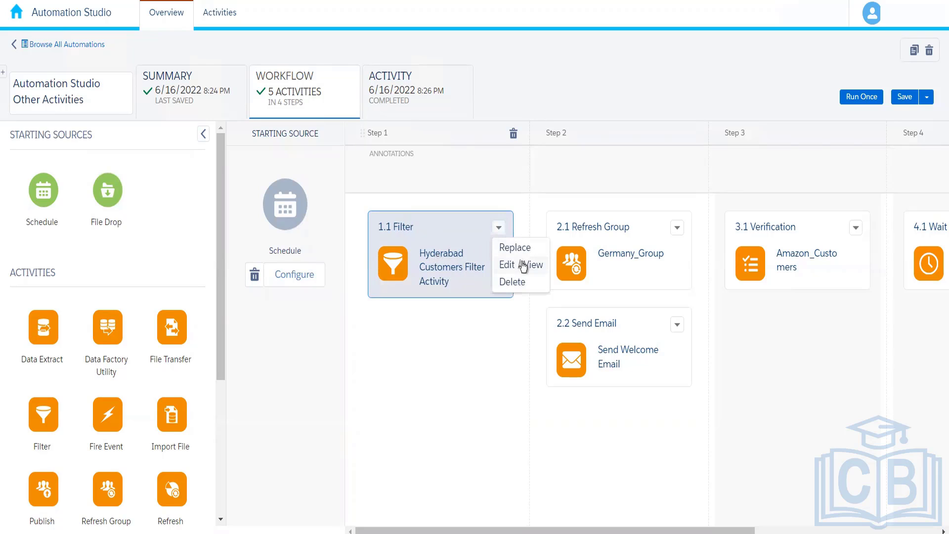
pyautogui.click(523, 267)
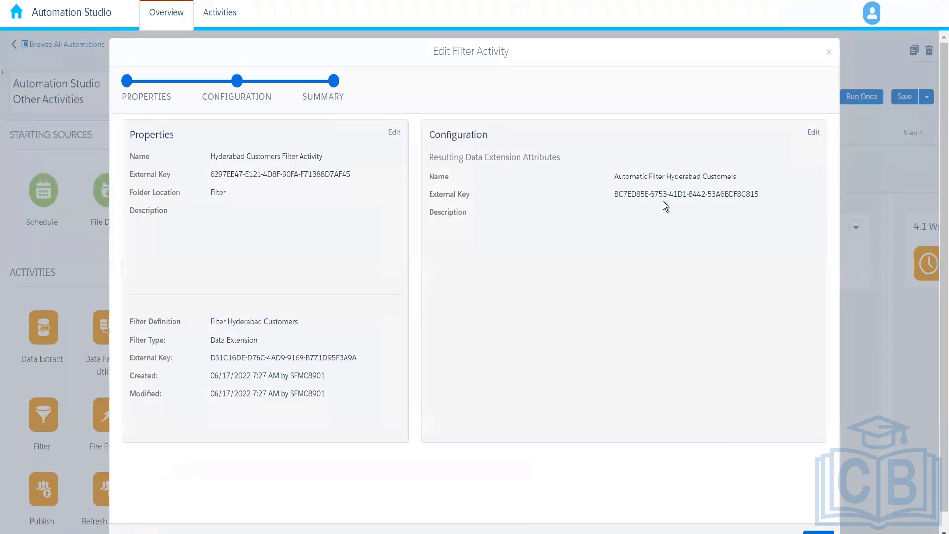
pyautogui.click(829, 52)
pyautogui.click(872, 118)
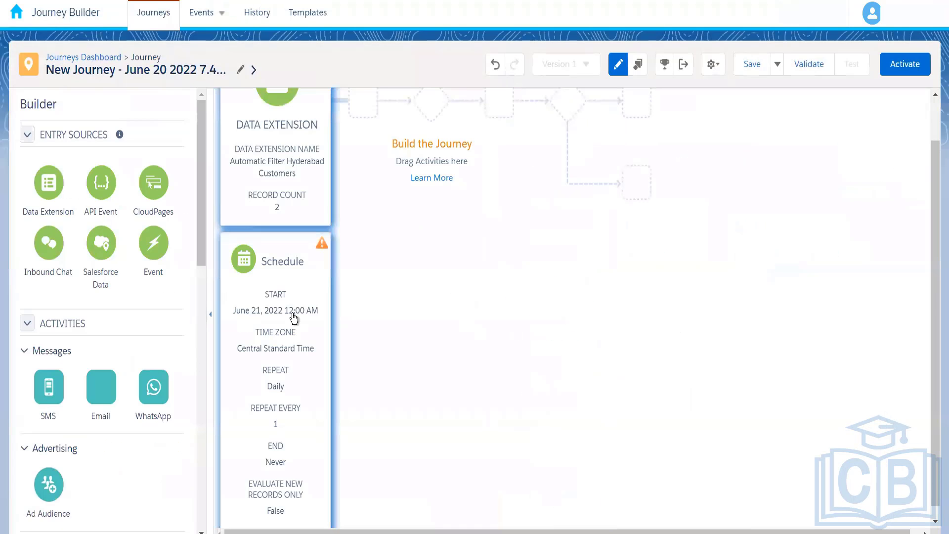
# Switch to Journey Builder, change the journey's schedule type to Automation, and choose Automation Studio Other Activities as the triggering automation.
pyautogui.click(292, 314)
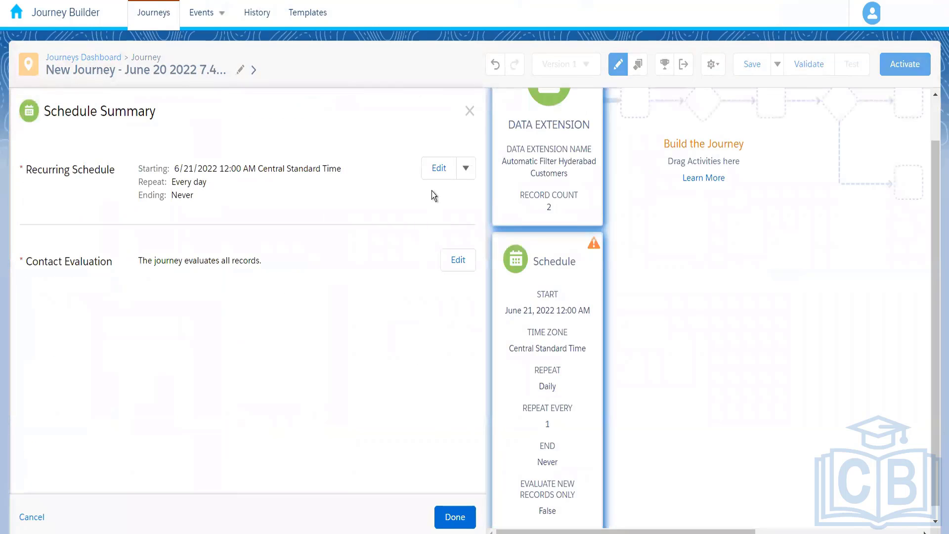
pyautogui.click(465, 168)
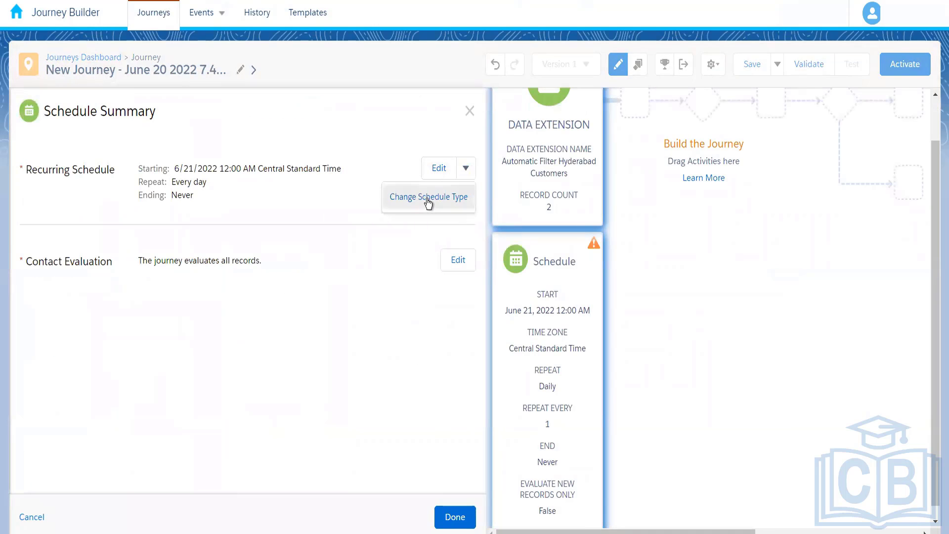
pyautogui.click(428, 197)
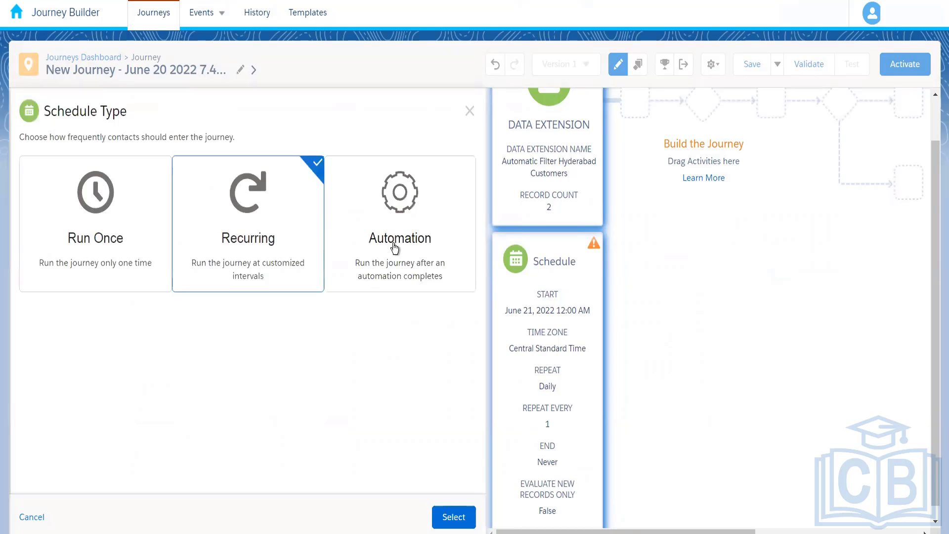
pyautogui.click(394, 248)
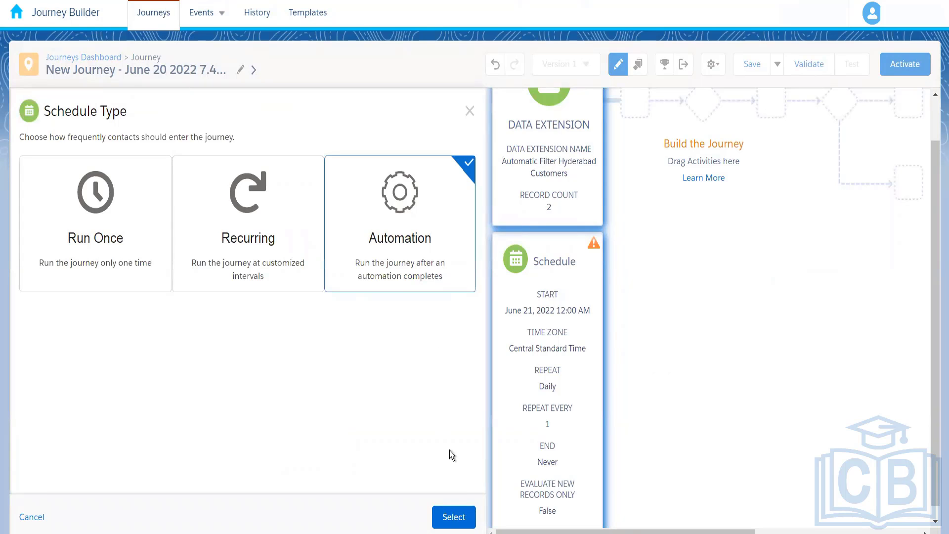
pyautogui.click(454, 517)
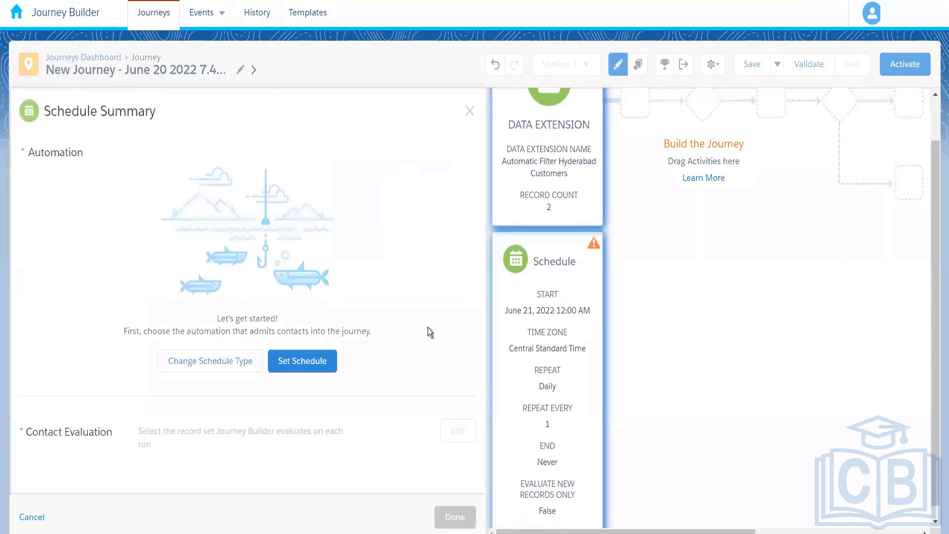
pyautogui.click(299, 361)
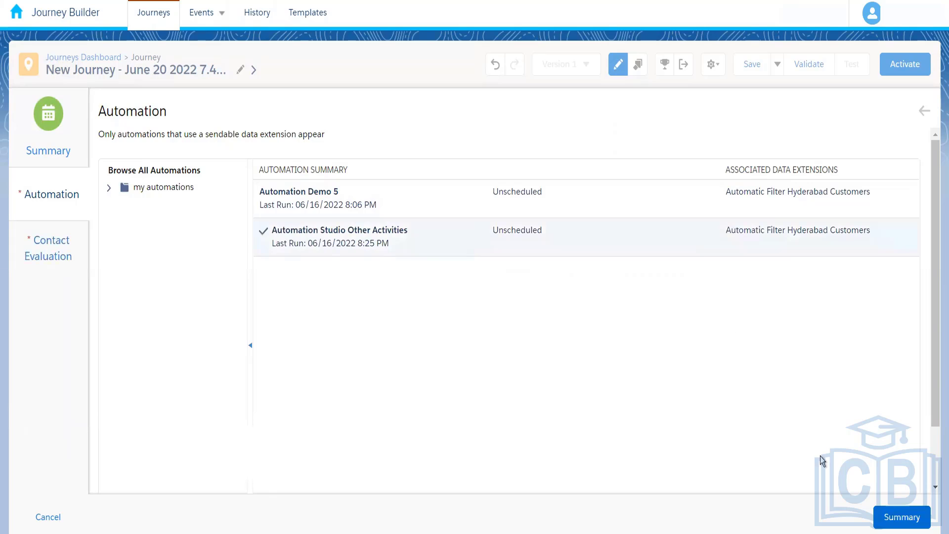
pyautogui.click(889, 522)
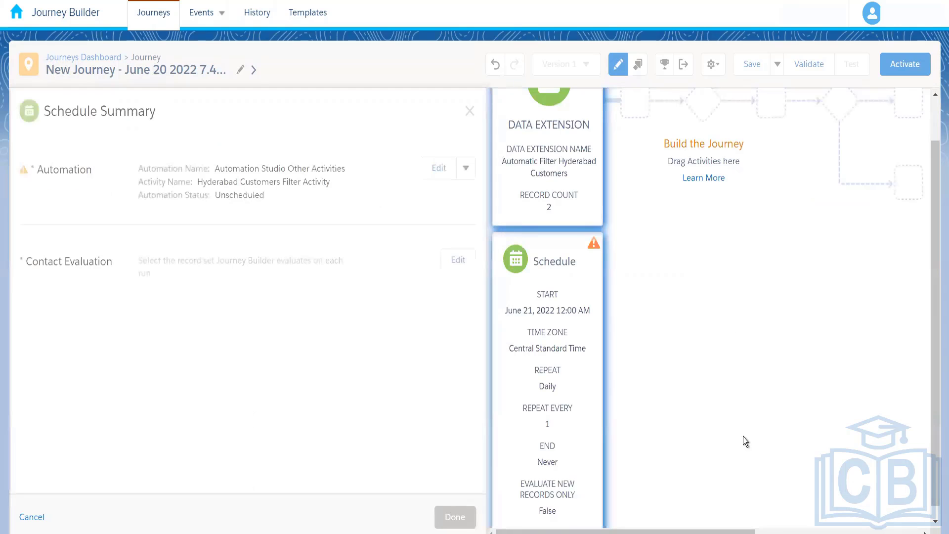
# Set the automation schedule's contact evaluation to Evaluate all records and complete the schedule setup.
pyautogui.click(458, 261)
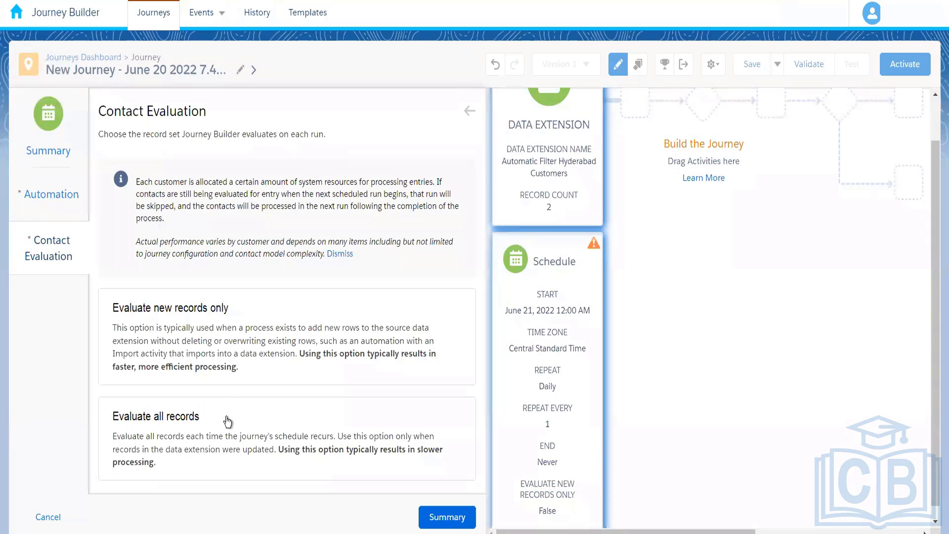
pyautogui.click(228, 421)
pyautogui.click(438, 523)
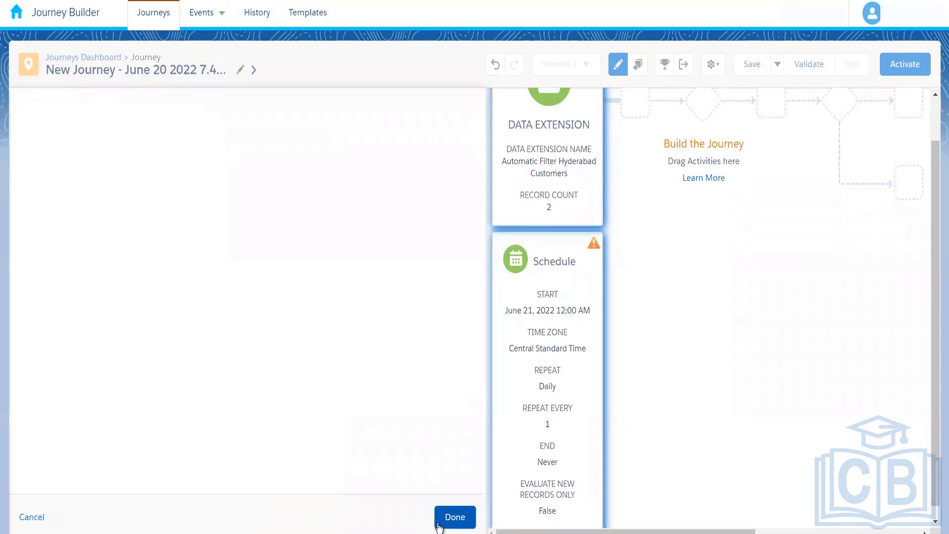
pyautogui.click(453, 517)
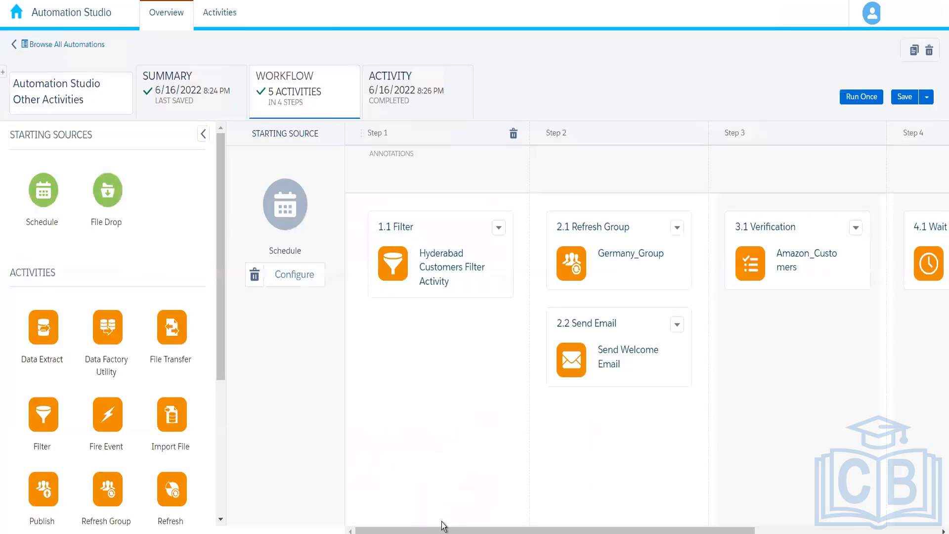
# Review the remaining workflow steps of the automation, then switch to Journey Builder and save the journey.
pyautogui.moveTo(610, 530); pyautogui.dragTo(658, 530)
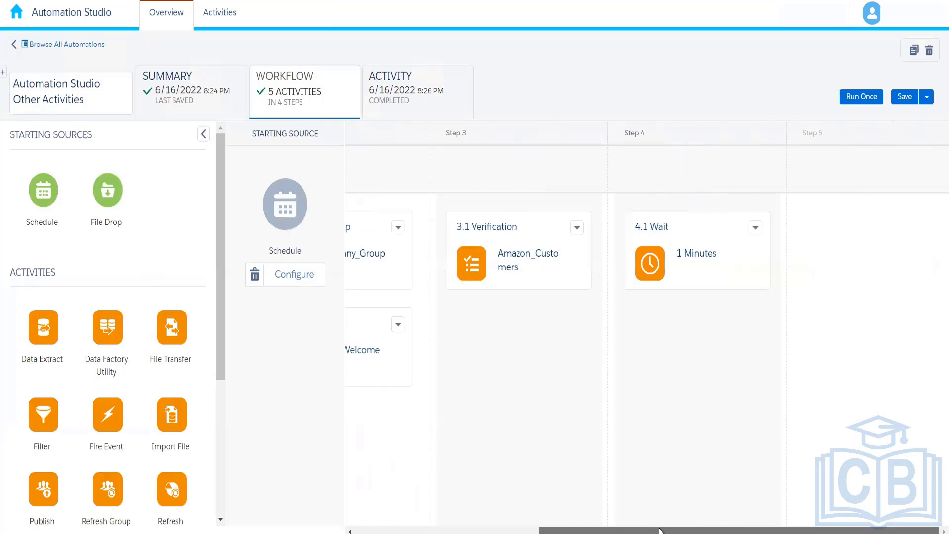
pyautogui.click(499, 250)
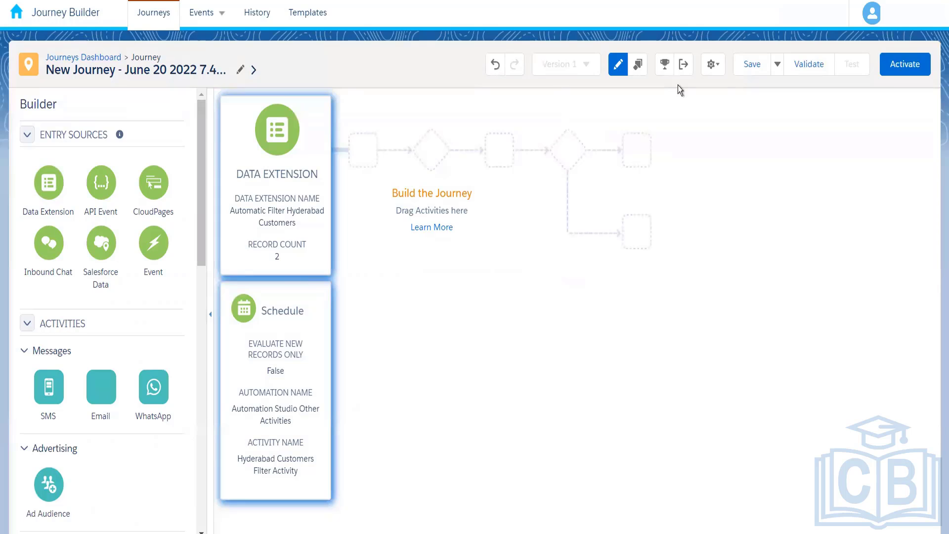
pyautogui.click(750, 65)
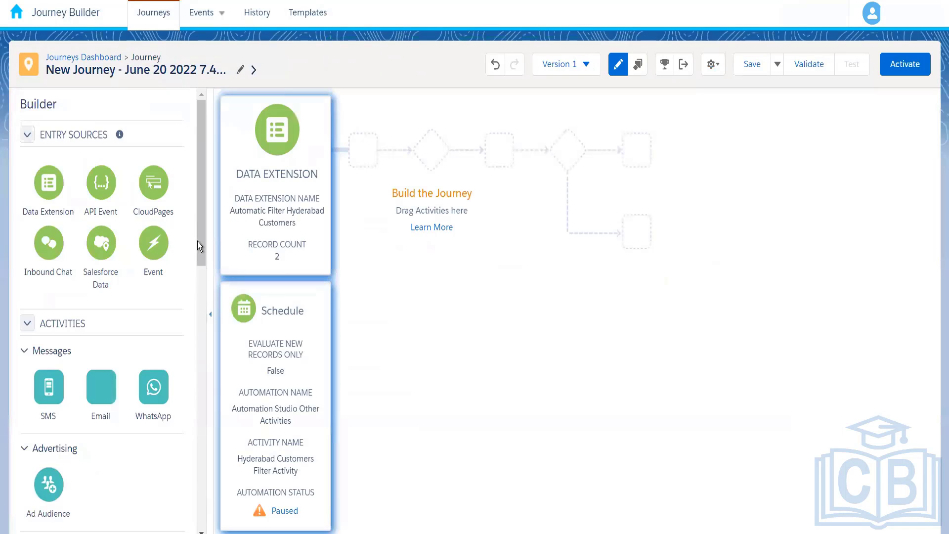
pyautogui.moveTo(200, 245); pyautogui.dragTo(200, 383)
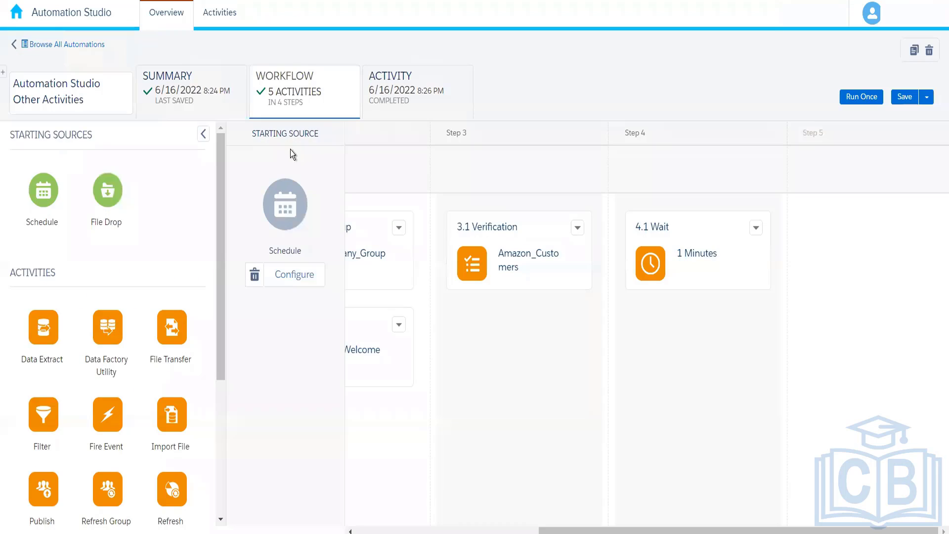
# Switch to Automation Studio and define the automation's schedule with start date 06/22/2022, repeating daily.
pyautogui.click(297, 275)
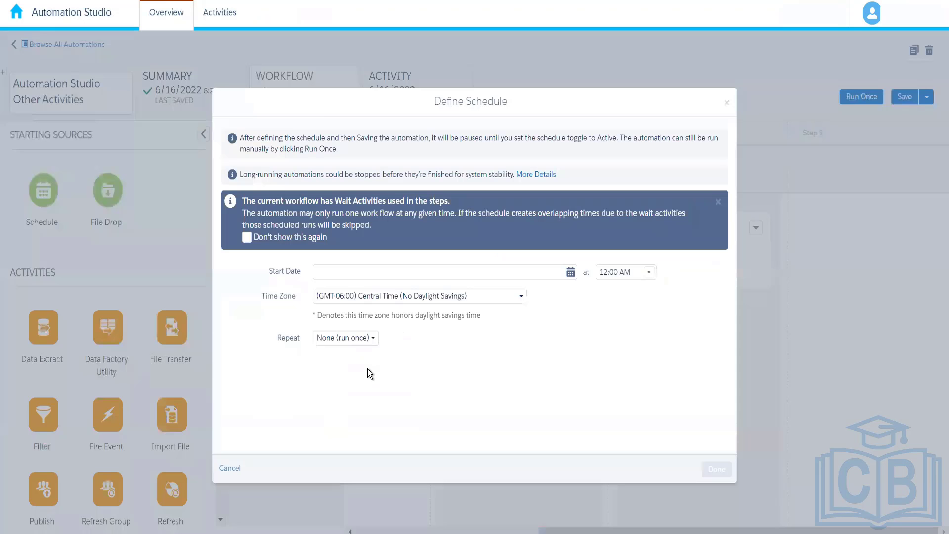
pyautogui.click(571, 273)
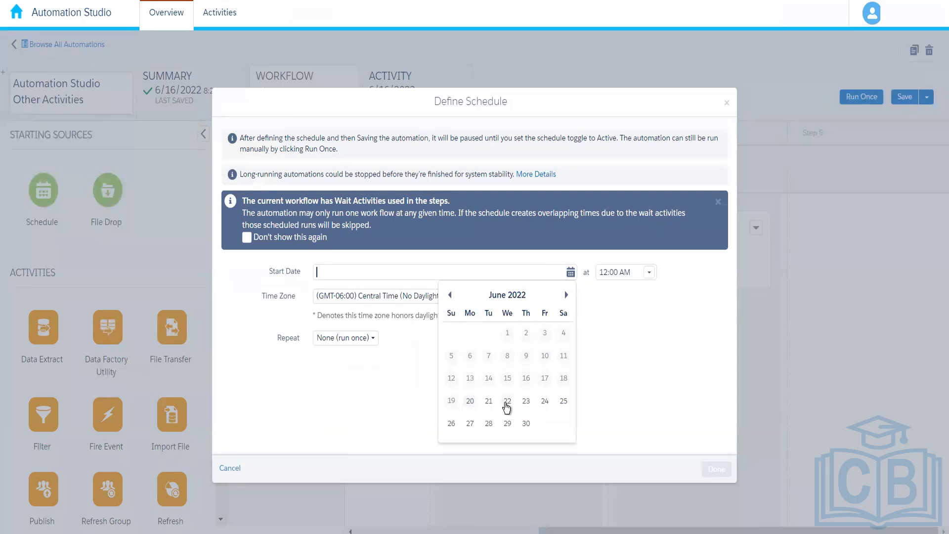
pyautogui.click(504, 406)
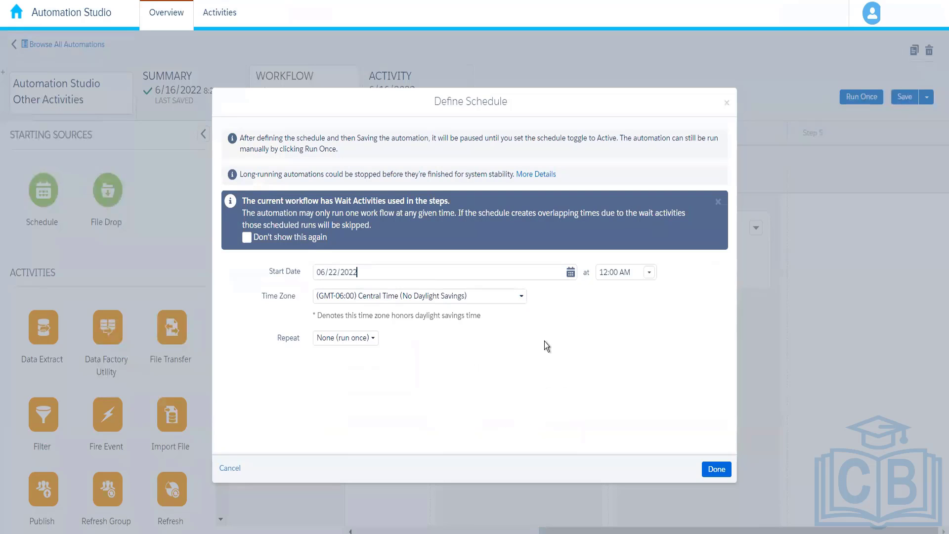
pyautogui.click(371, 341)
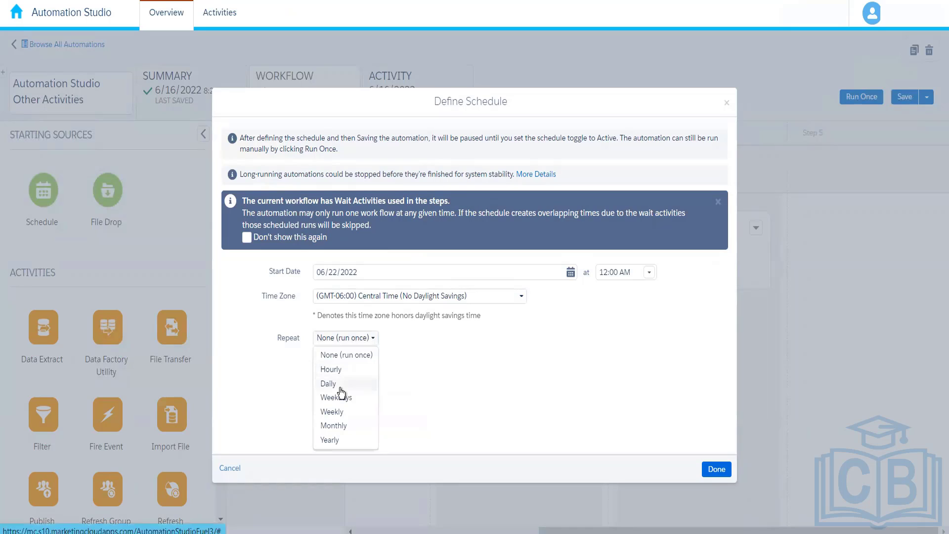
pyautogui.click(340, 385)
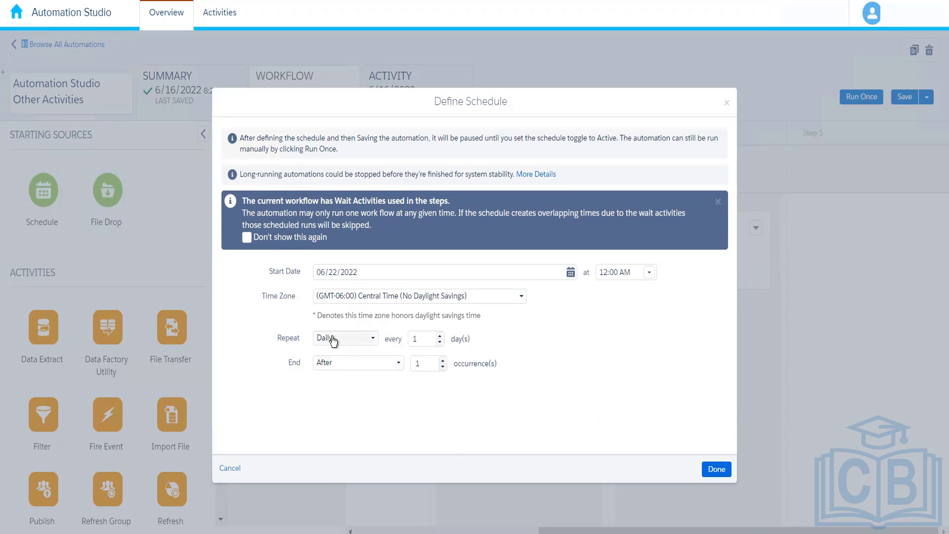
# Set the automation's schedule to never end, complete the schedule definition and save the automation.
pyautogui.click(385, 363)
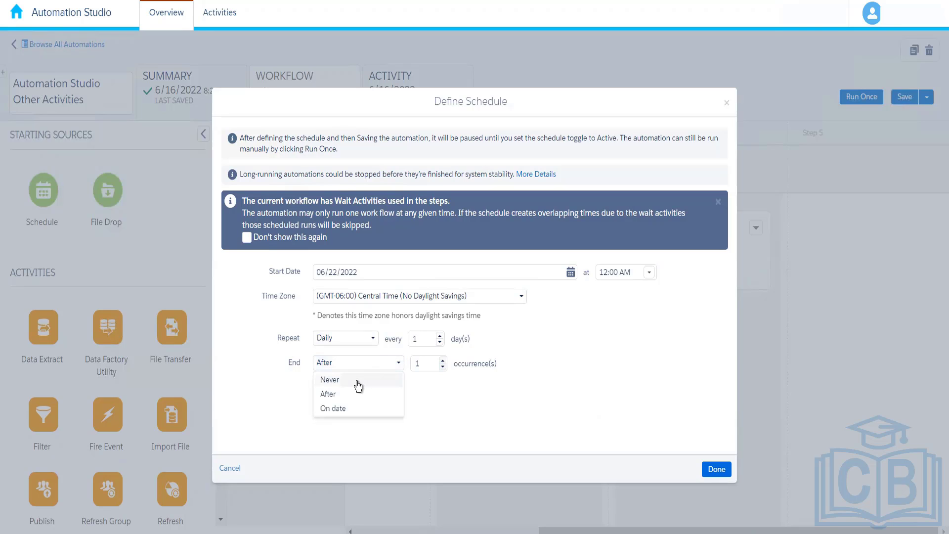
pyautogui.click(358, 380)
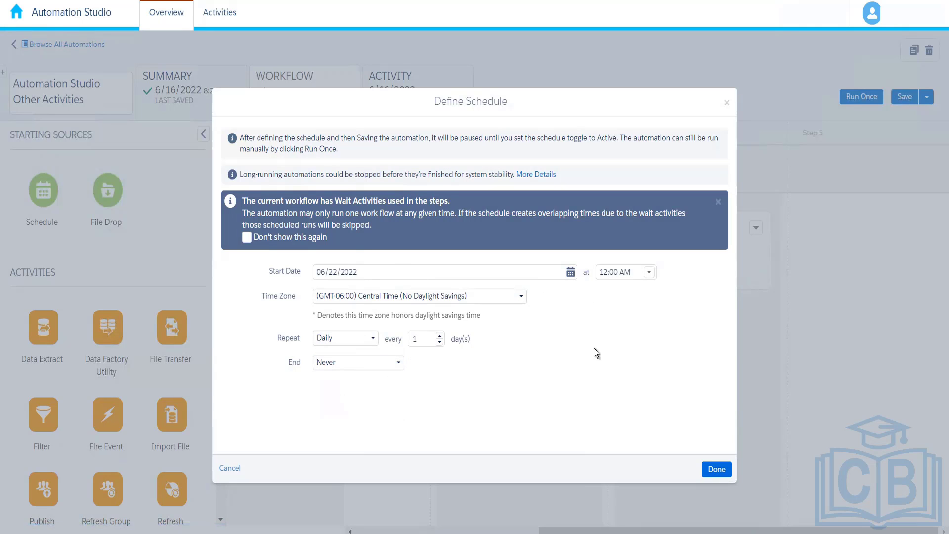
pyautogui.click(707, 466)
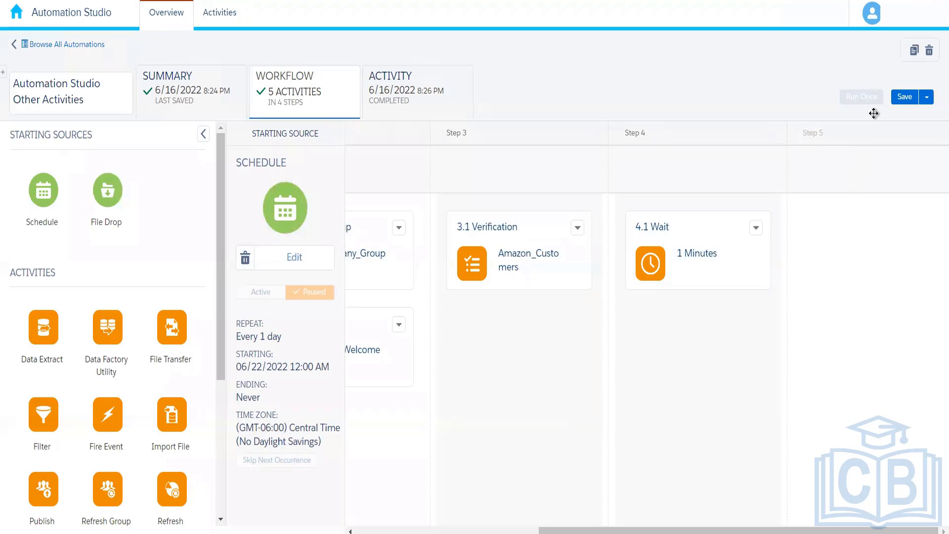
pyautogui.click(905, 96)
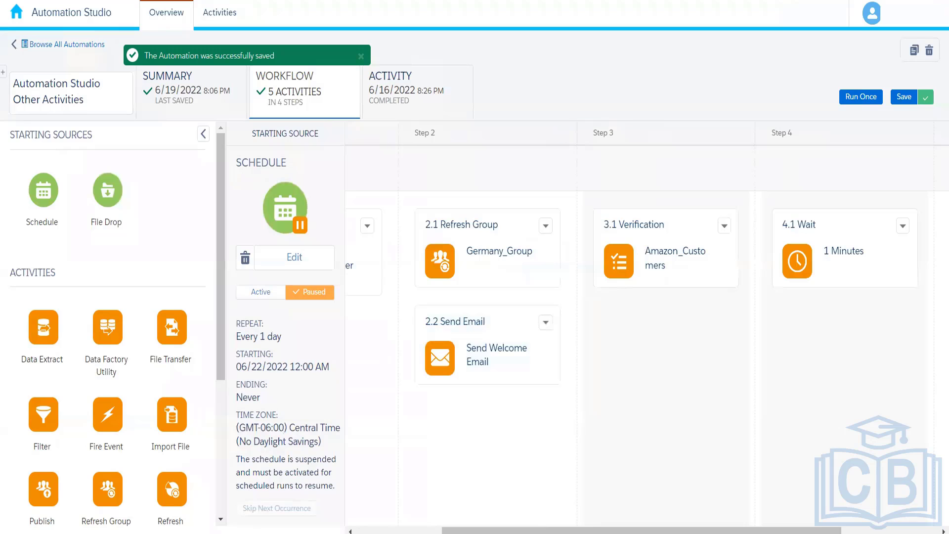
pyautogui.moveTo(608, 531); pyautogui.dragTo(686, 532)
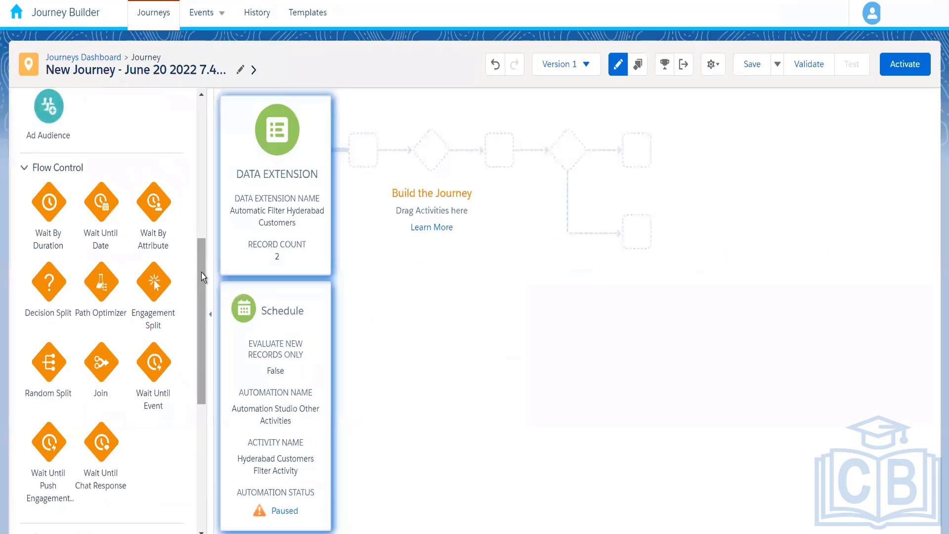
# Switch to Journey Builder, reselect Automation Studio Other Activities as the schedule's automation, and complete the schedule setup.
pyautogui.moveTo(201, 272); pyautogui.dragTo(209, 404)
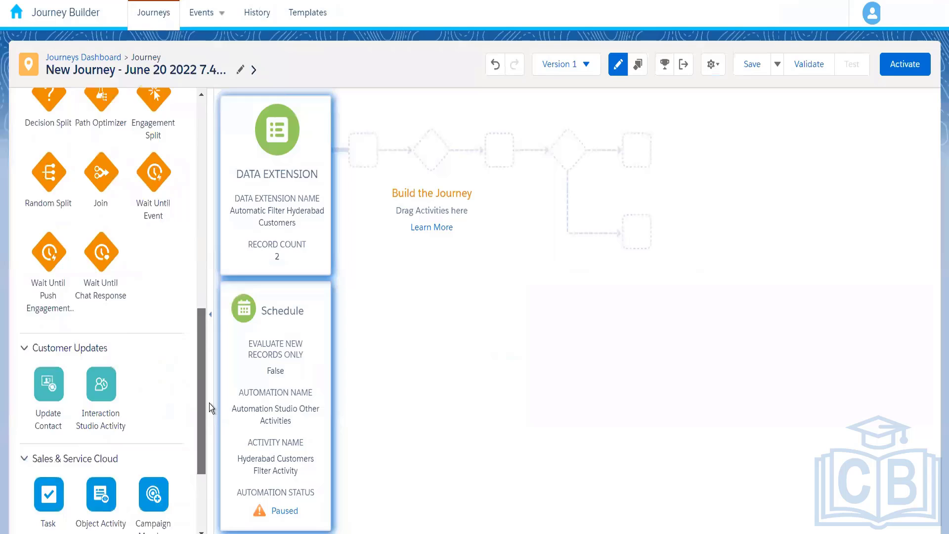
pyautogui.click(271, 407)
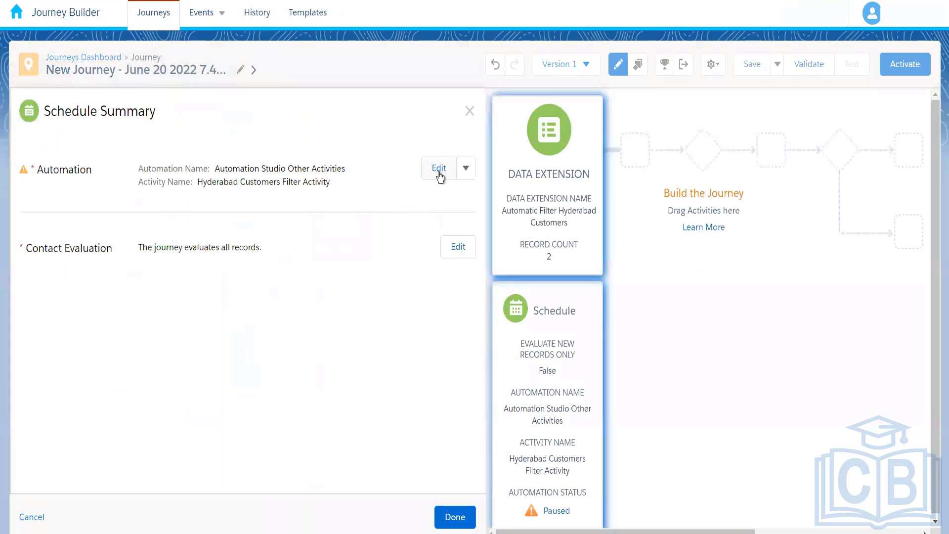
pyautogui.click(435, 171)
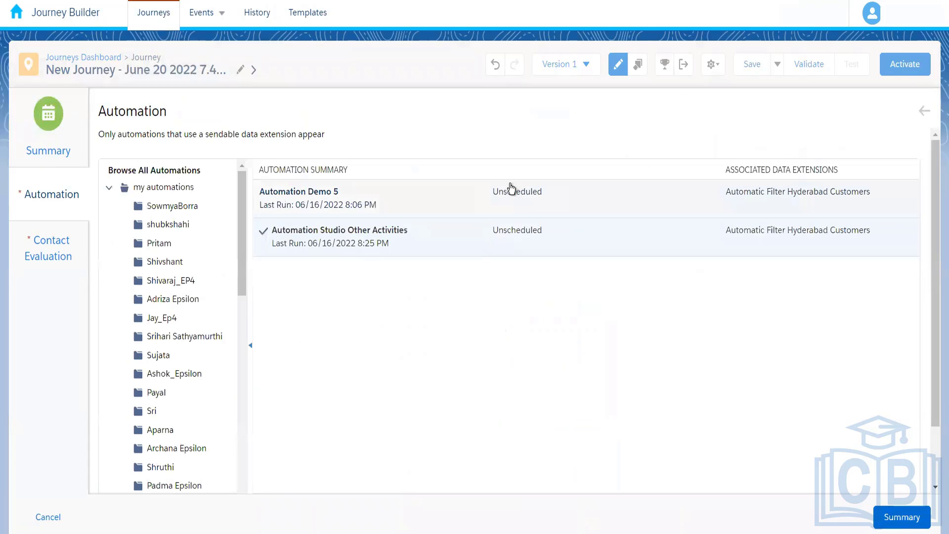
pyautogui.click(511, 189)
pyautogui.click(490, 247)
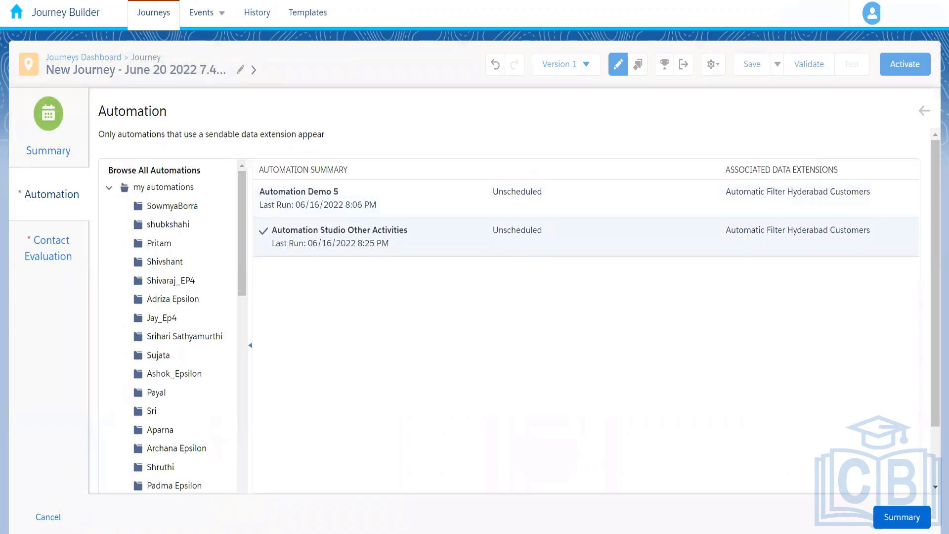
pyautogui.click(902, 519)
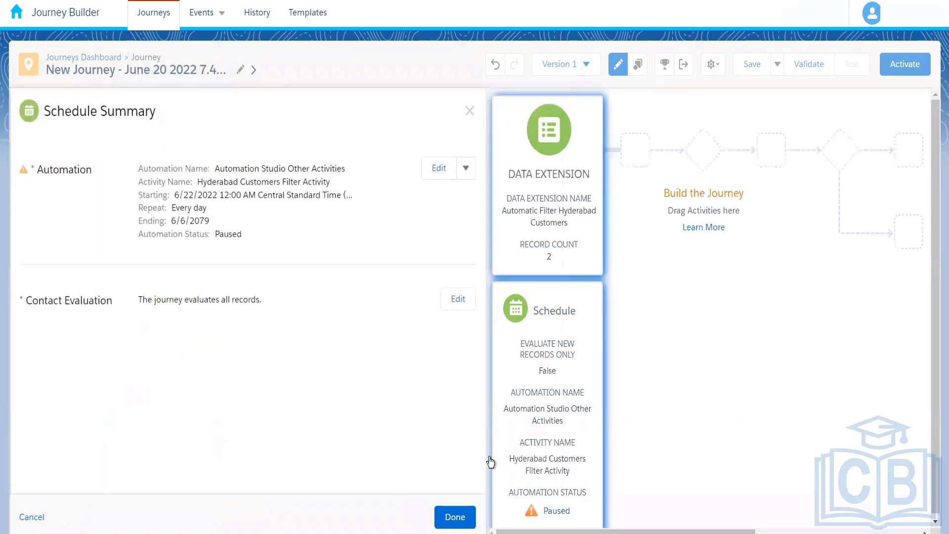
pyautogui.click(455, 517)
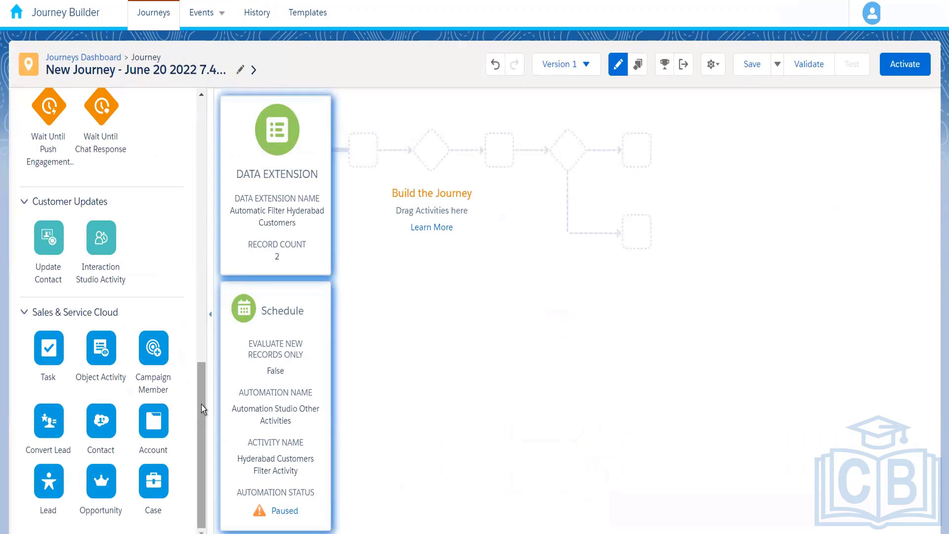
# Add a Random Split from the flow control activities directly after the journey's entry source.
pyautogui.moveTo(200, 404); pyautogui.dragTo(202, 152)
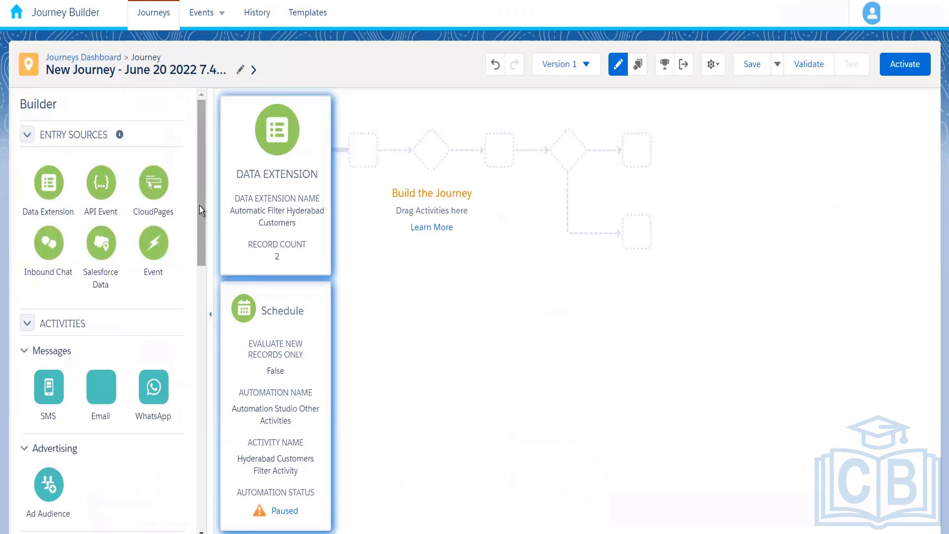
pyautogui.moveTo(200, 206); pyautogui.dragTo(197, 275)
pyautogui.scroll(-3, 199, 297)
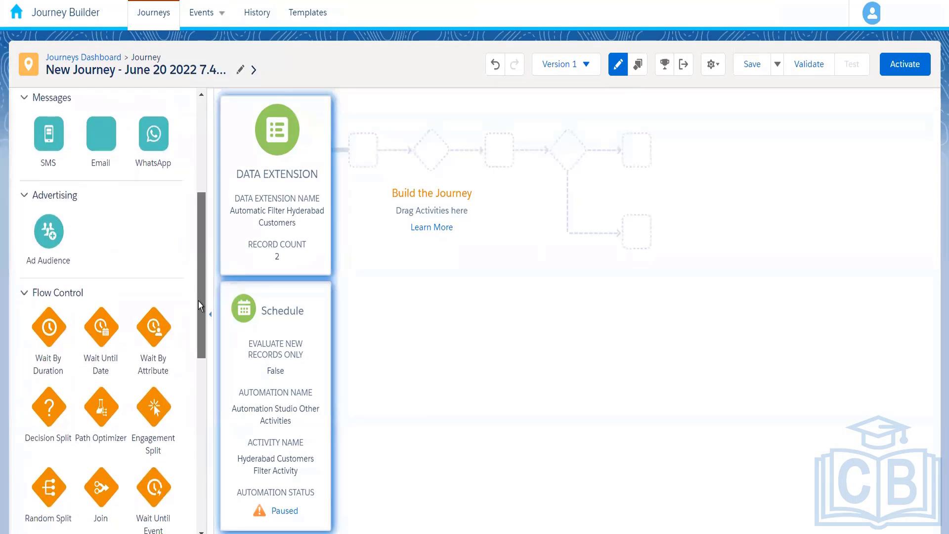
pyautogui.scroll(2, 197, 275)
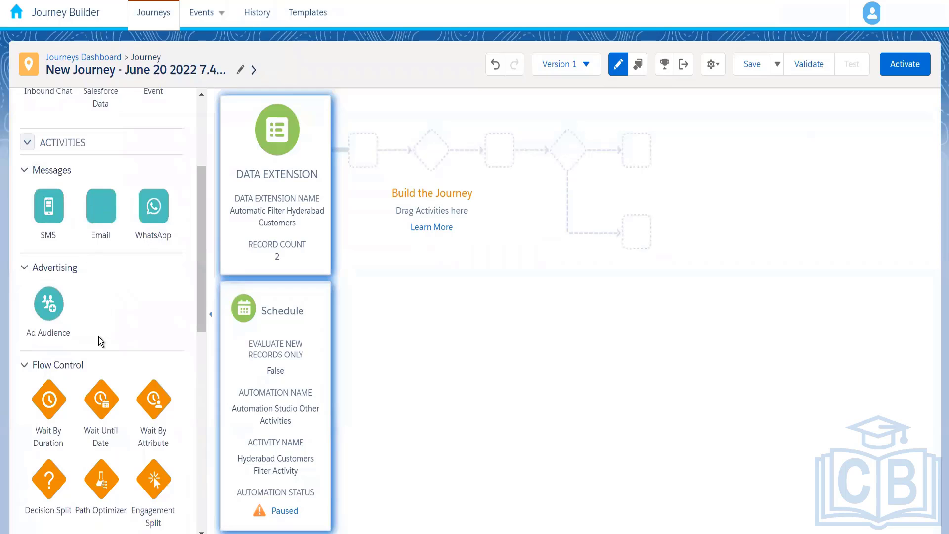
pyautogui.scroll(4, 204, 218)
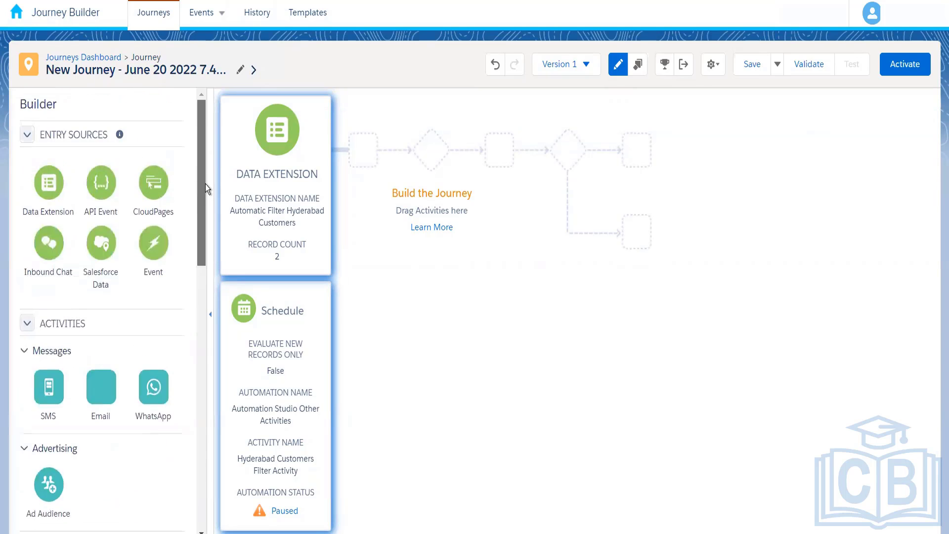
pyautogui.scroll(-10, 203, 327)
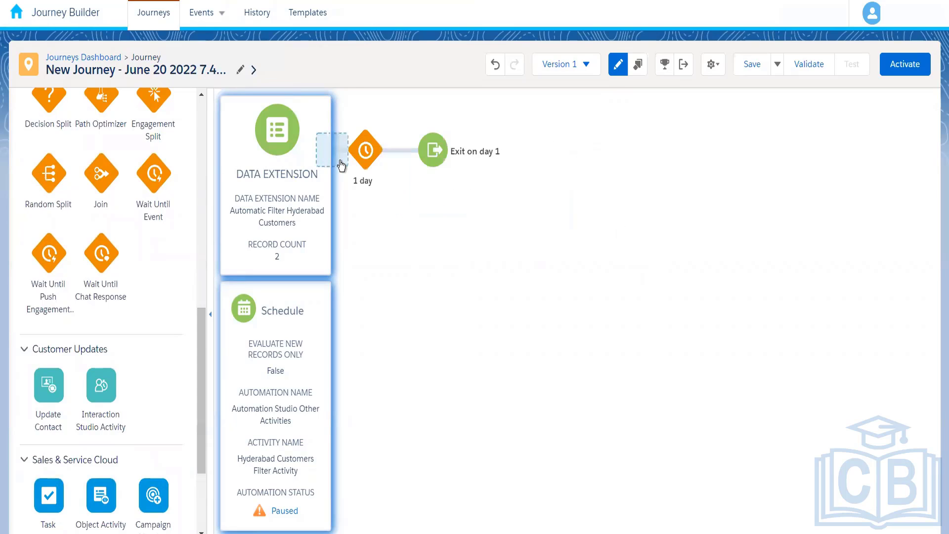
# Set the journey's contact re-entry mode to Re-entry anytime and save the journey.
pyautogui.click(712, 64)
pyautogui.click(682, 92)
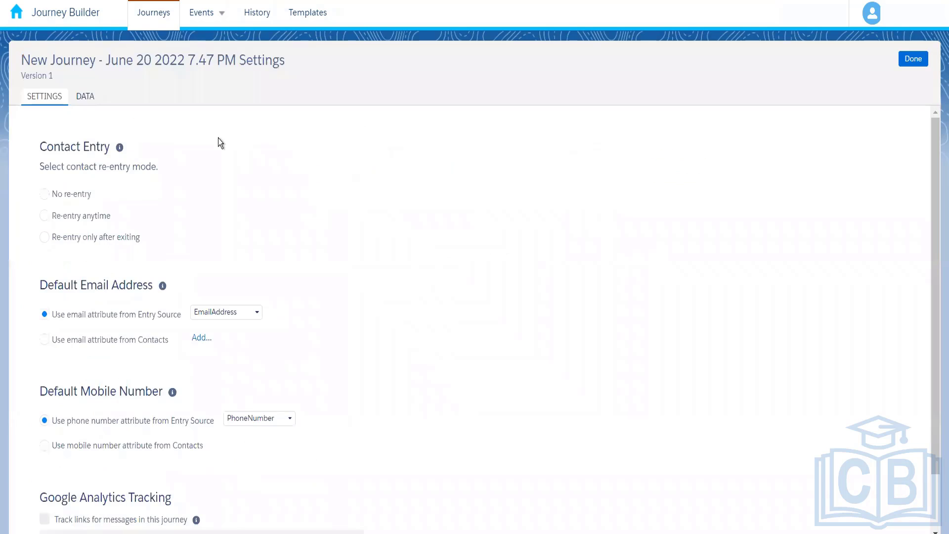
pyautogui.click(96, 215)
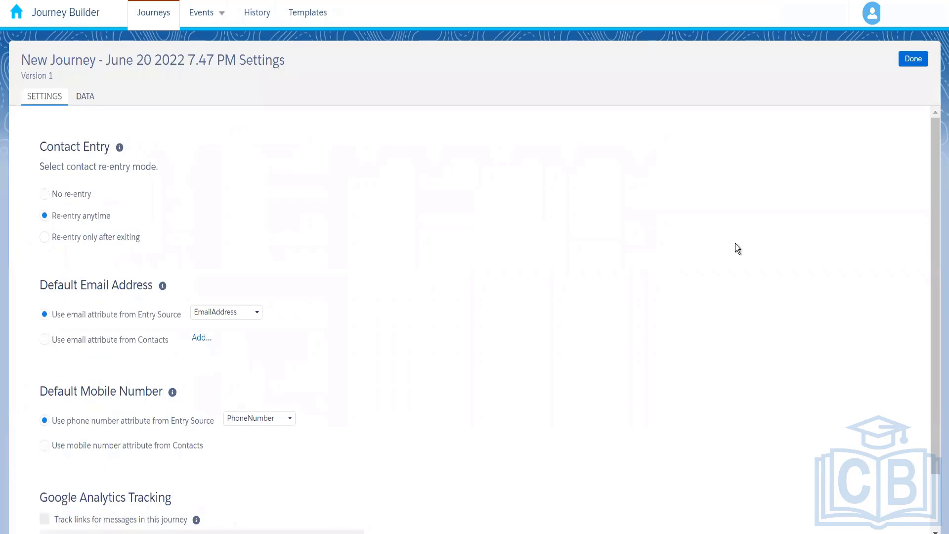
pyautogui.click(921, 62)
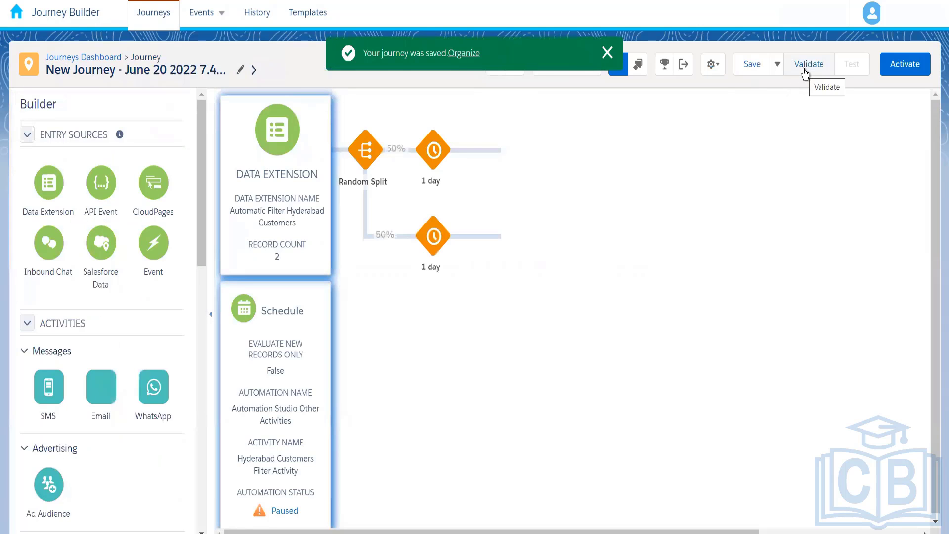
# Validate the journey, activate it, and return to the journey canvas.
pyautogui.click(805, 69)
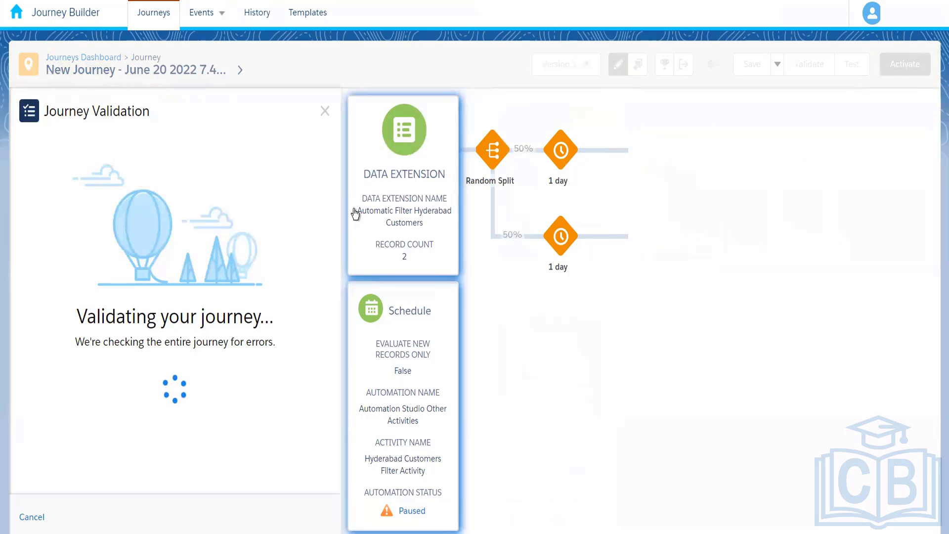
pyautogui.click(325, 111)
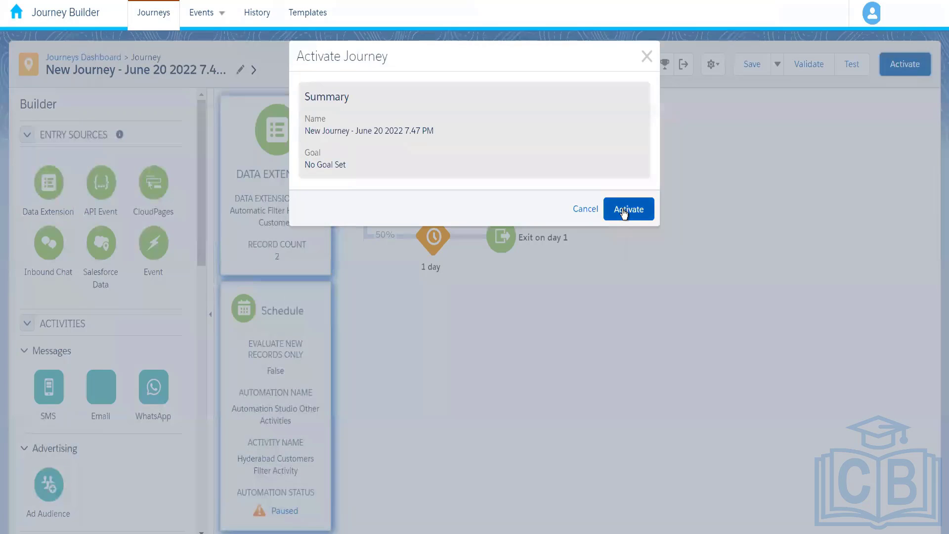
pyautogui.click(624, 212)
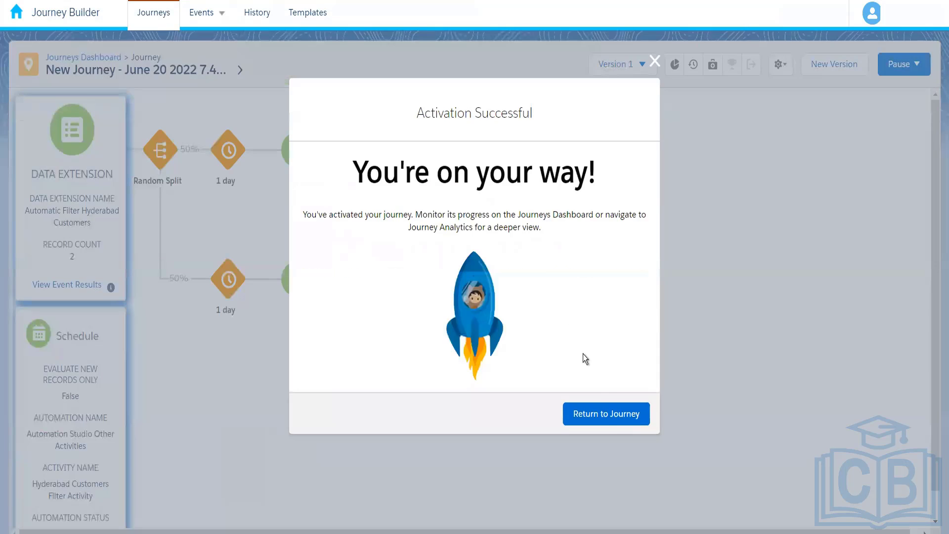
pyautogui.click(604, 420)
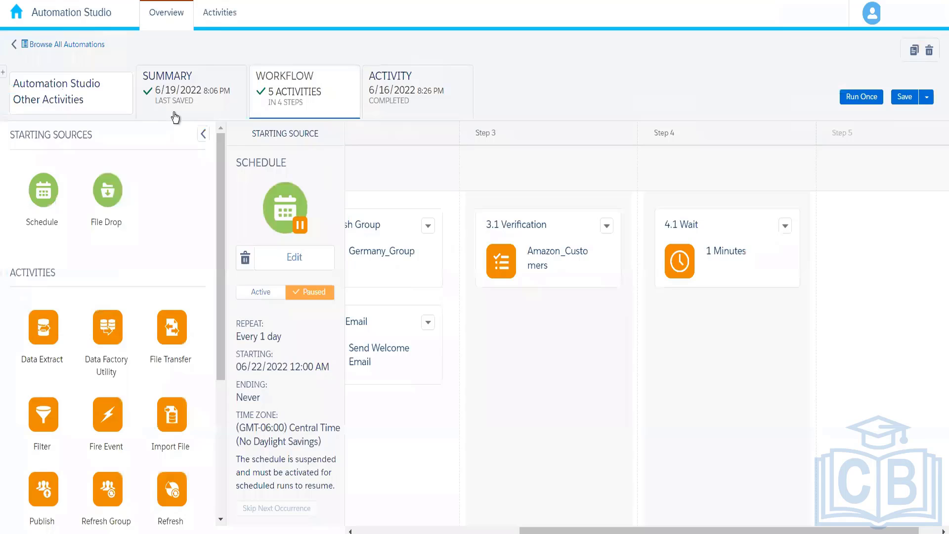
# Switch to Automation Studio and reopen the Automation Studio Other Activities automation from its folder to check its updated workflow.
pyautogui.click(82, 46)
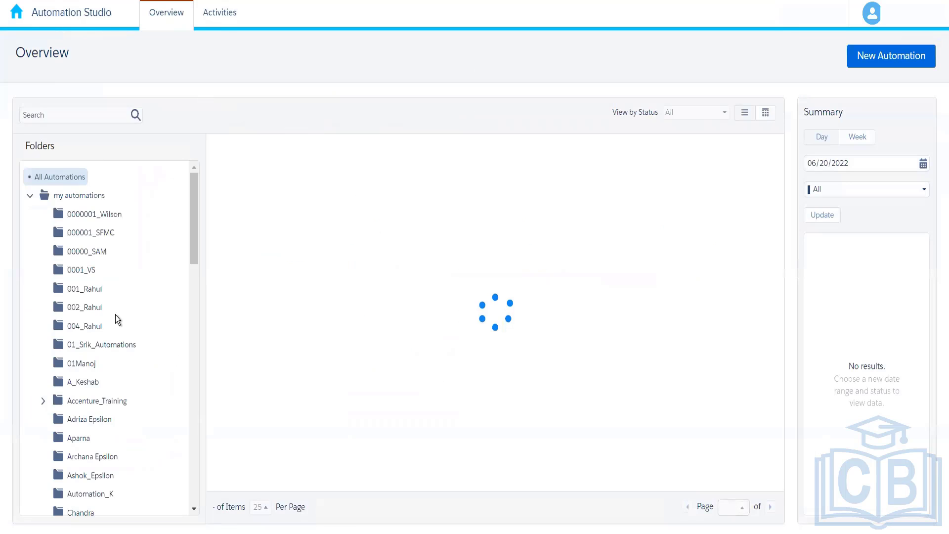
pyautogui.click(90, 326)
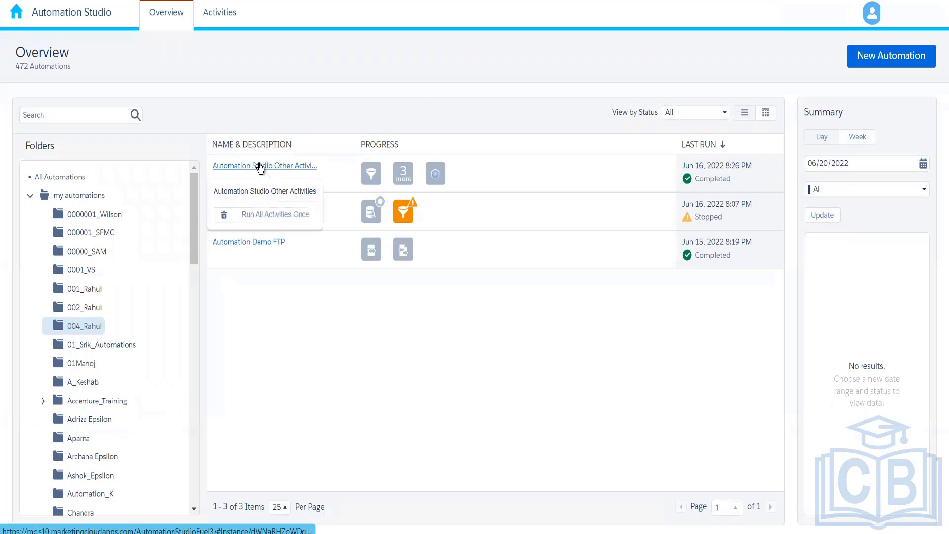
pyautogui.click(259, 165)
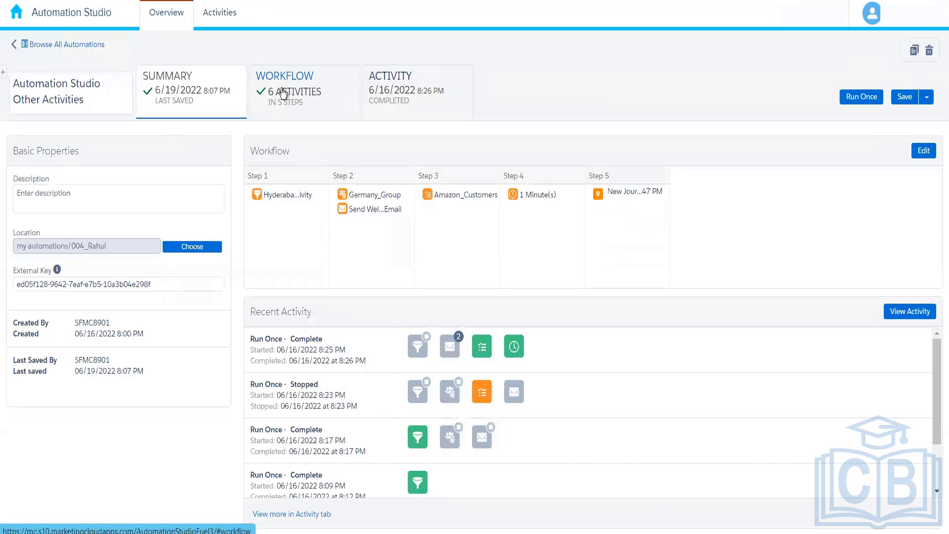
# Check the Journey Entry: Audience activity in step 5 of the automation's workflow and view the linked journey's entry event results.
pyautogui.click(283, 94)
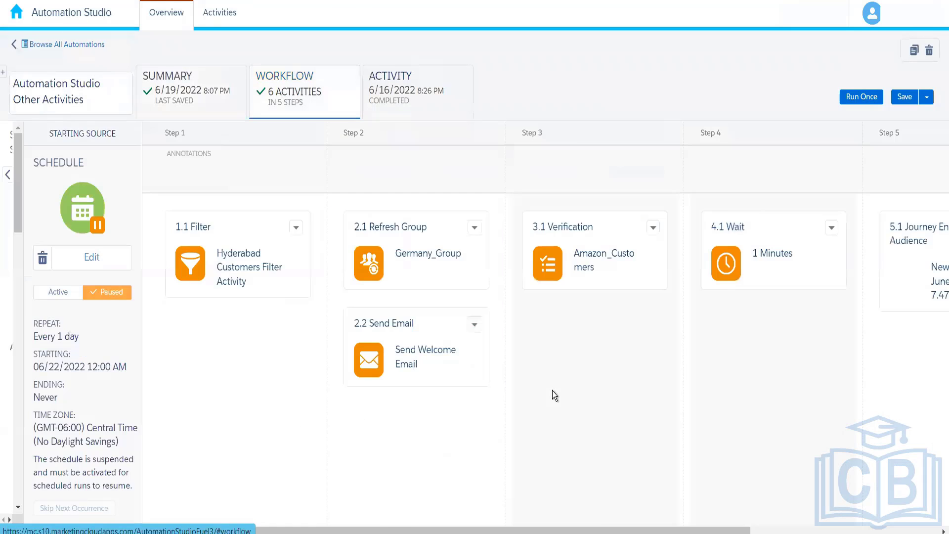
pyautogui.hscroll(5, 733, 520)
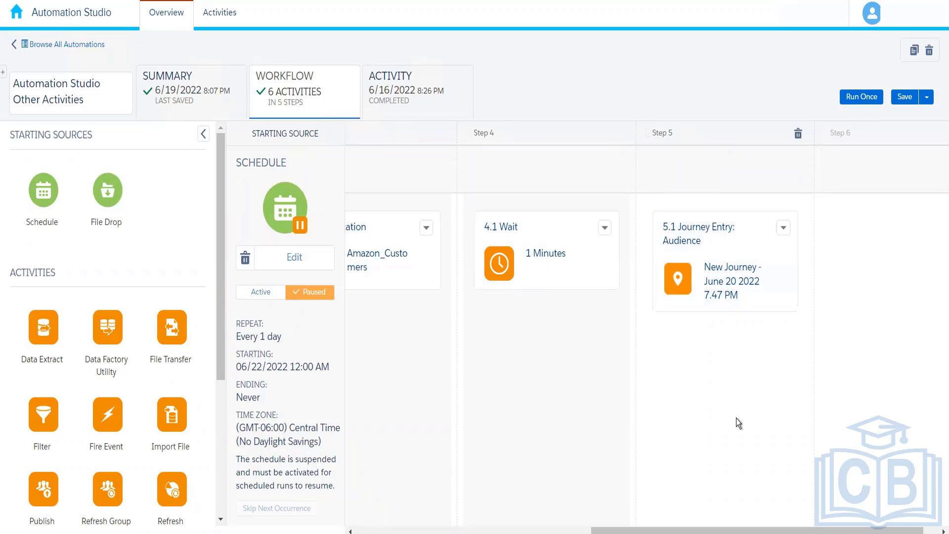
pyautogui.click(783, 307)
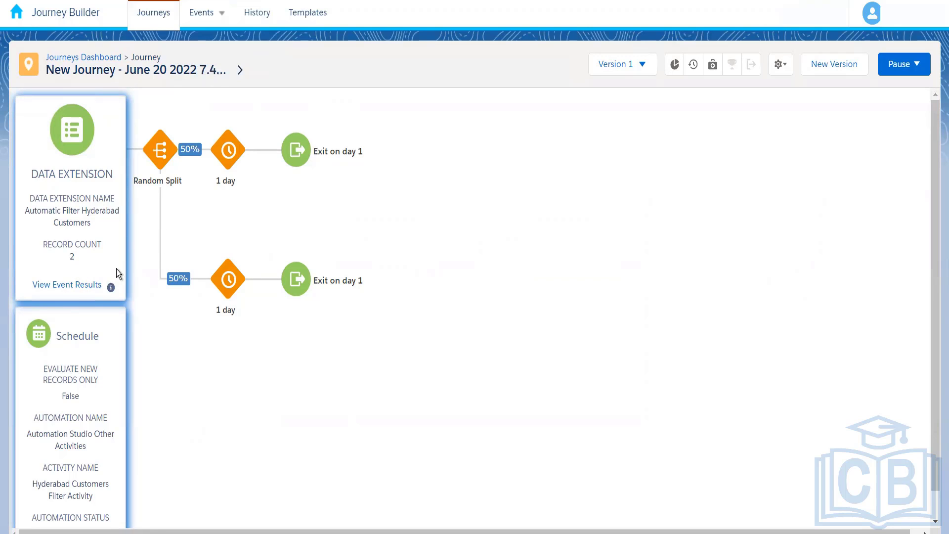
pyautogui.click(71, 287)
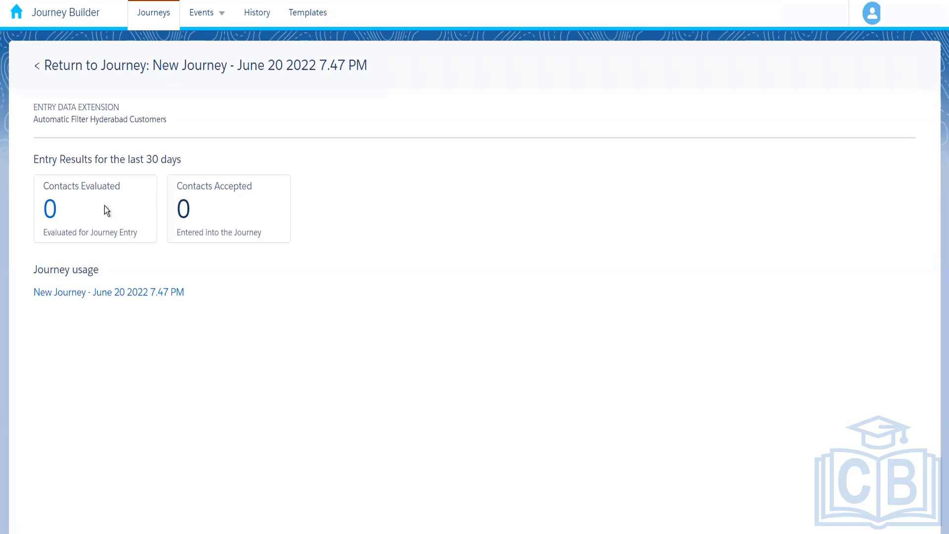
pyautogui.click(171, 67)
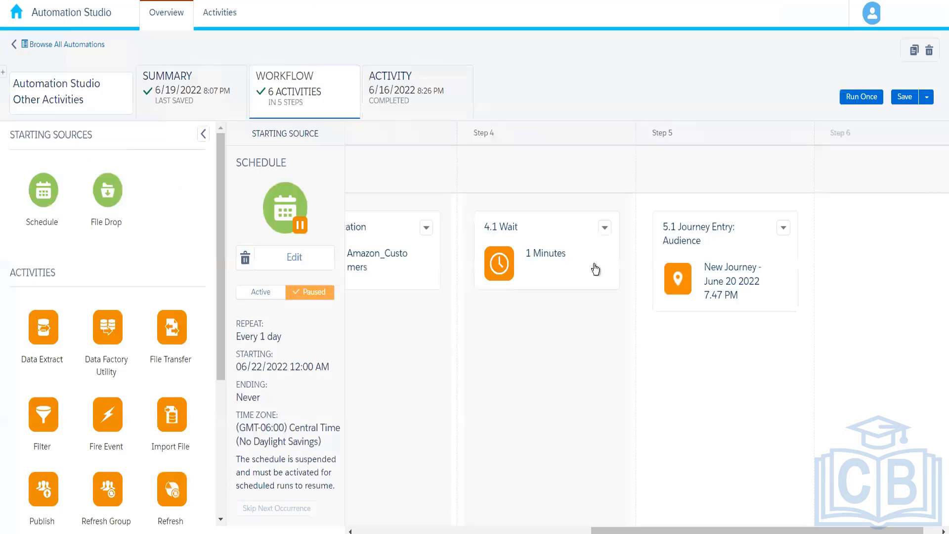
# Run only the step 5 Journey Entry: Audience activity once and view that run in the automation's run log.
pyautogui.click(858, 100)
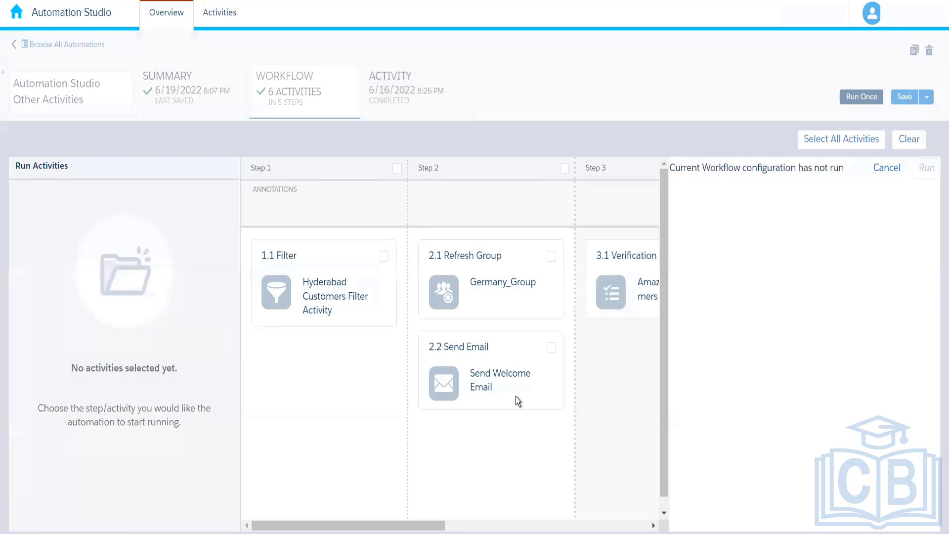
pyautogui.moveTo(428, 526); pyautogui.dragTo(654, 510)
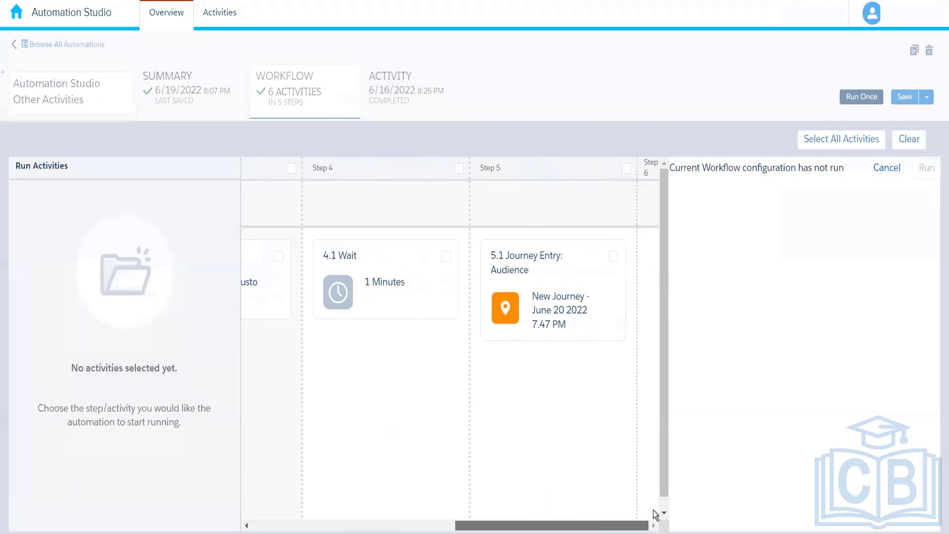
pyautogui.click(613, 257)
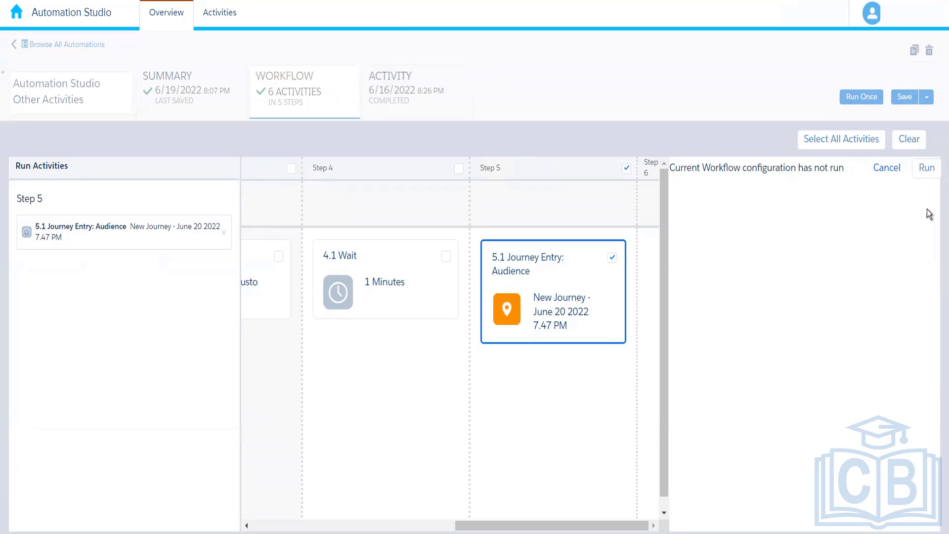
pyautogui.click(926, 168)
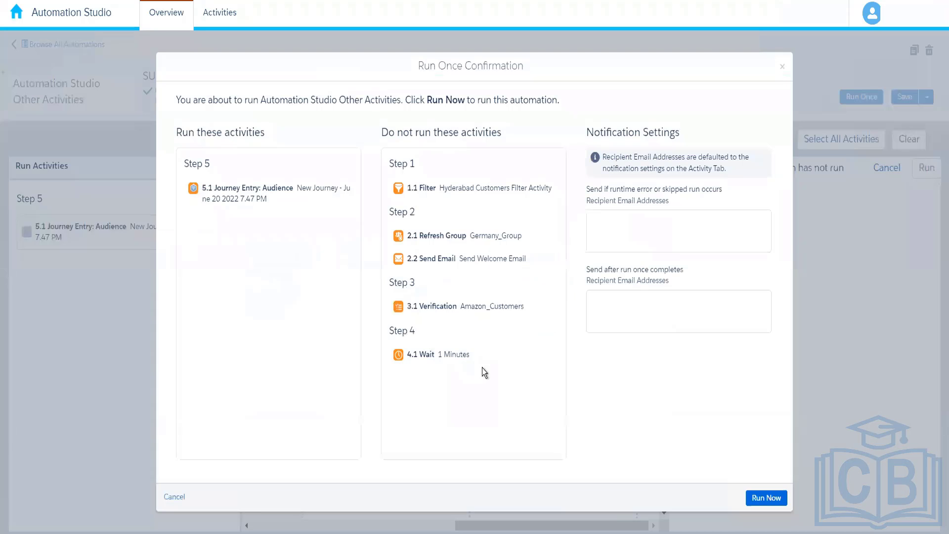
pyautogui.click(766, 498)
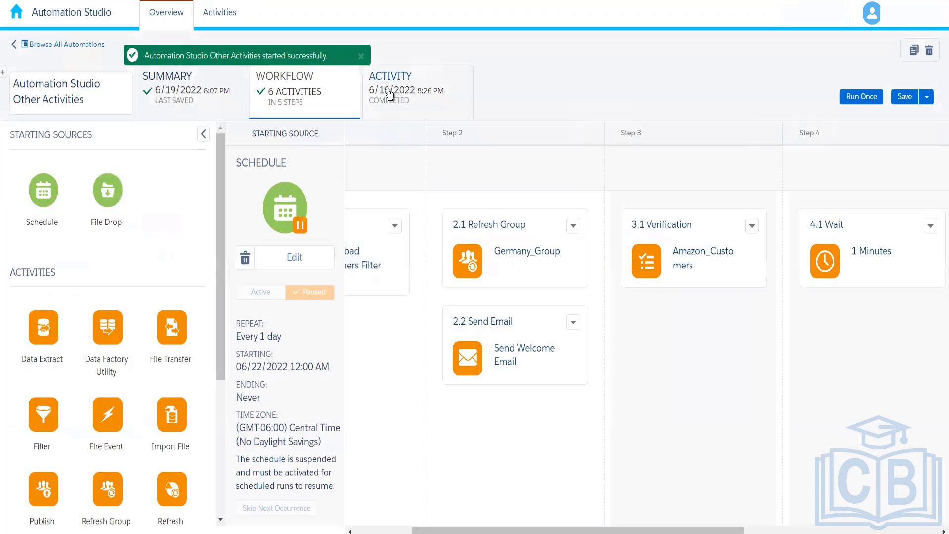
pyautogui.click(389, 90)
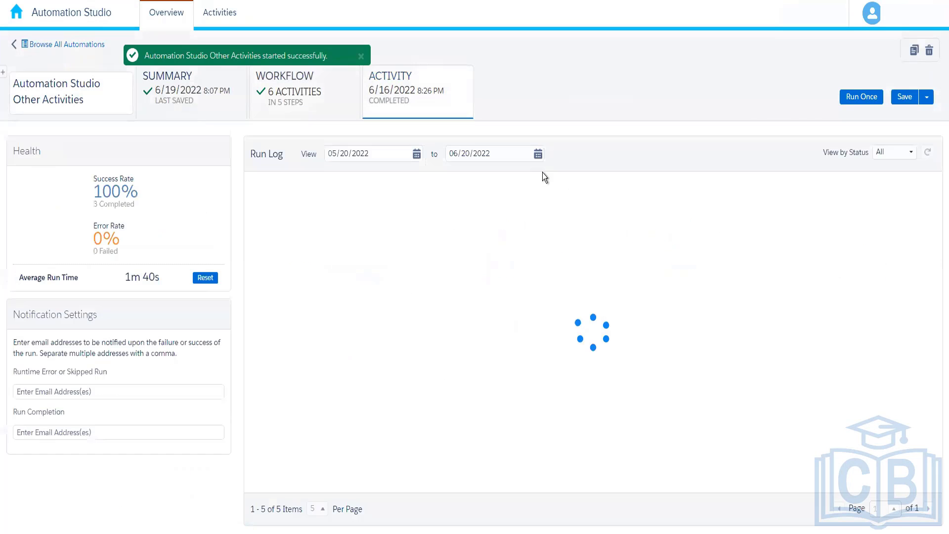
pyautogui.click(482, 191)
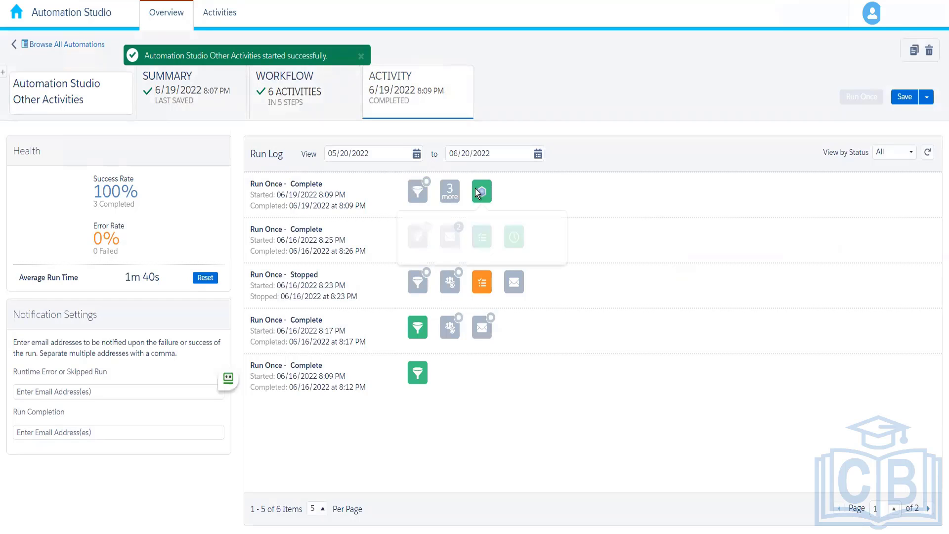
# Switch to Journey Builder, check the June 20 journey's event results and evaluated contacts history, and reopen its canvas to examine contact flow.
pyautogui.click(280, 121)
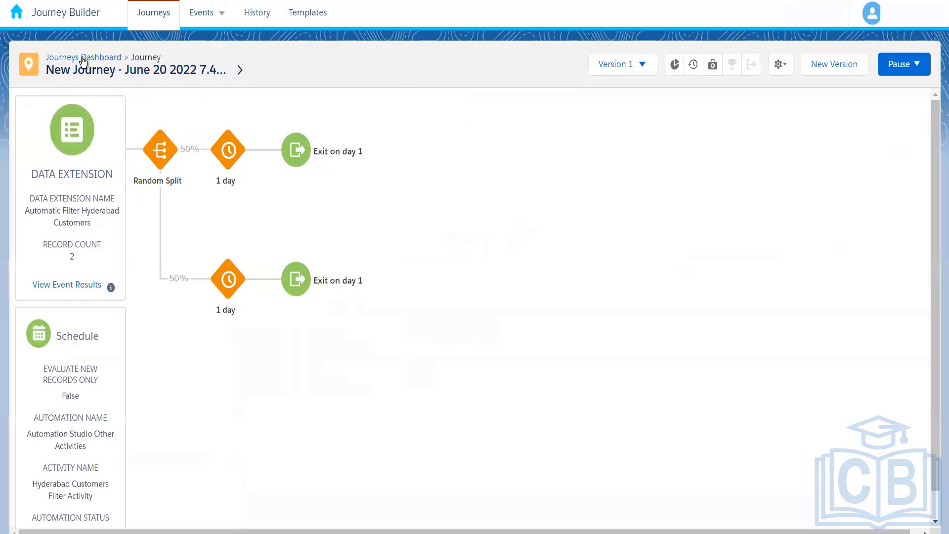
pyautogui.click(84, 62)
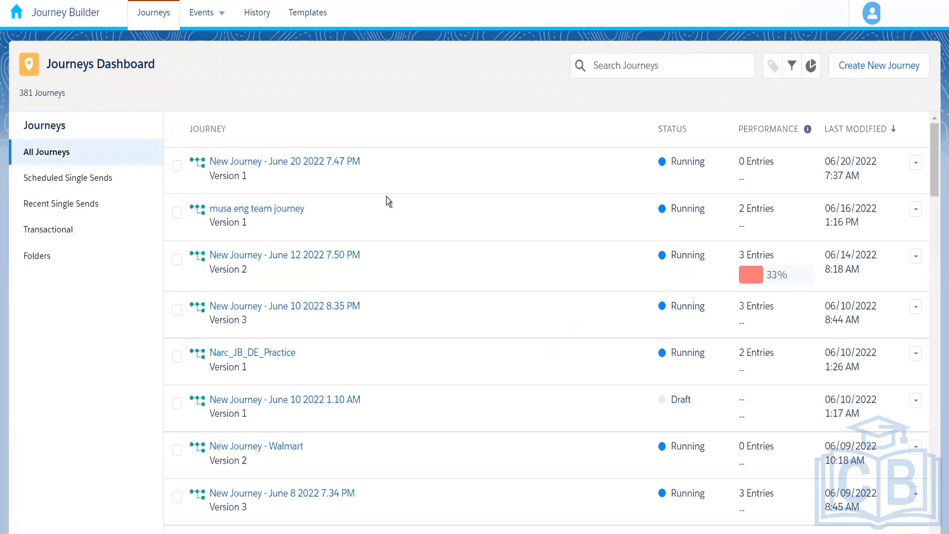
pyautogui.click(343, 161)
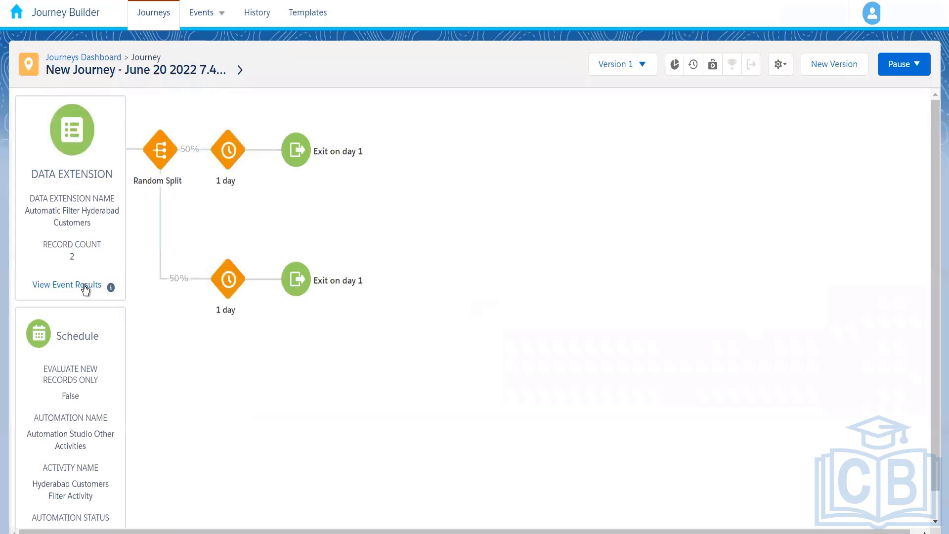
pyautogui.click(84, 286)
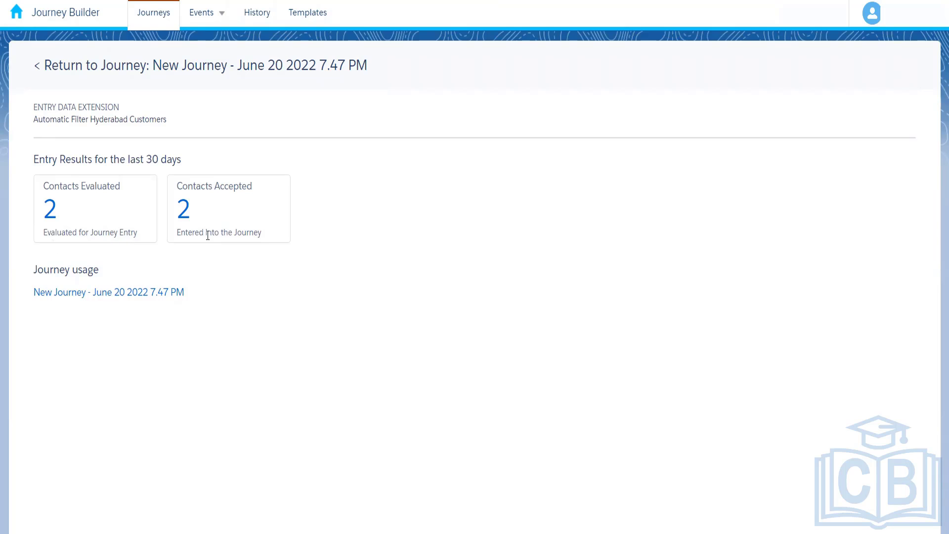
pyautogui.click(55, 208)
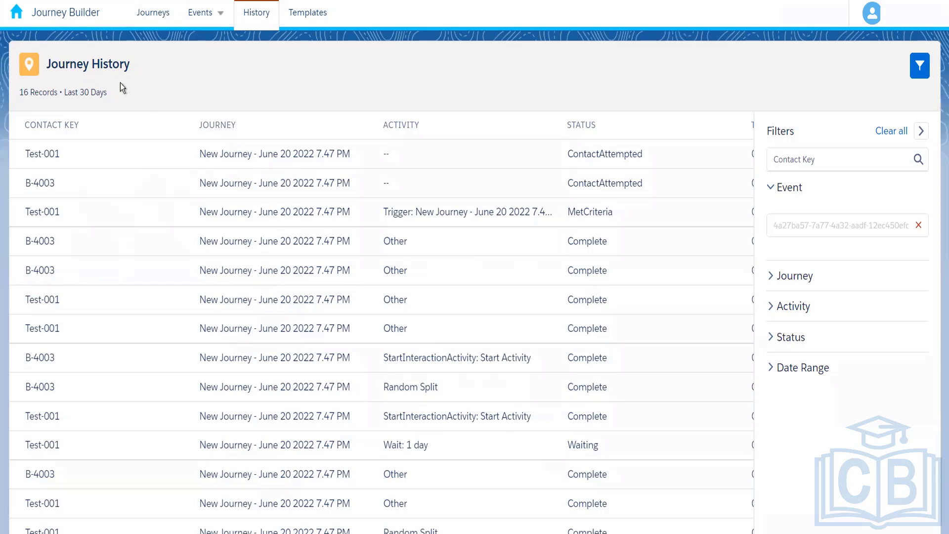
pyautogui.click(161, 24)
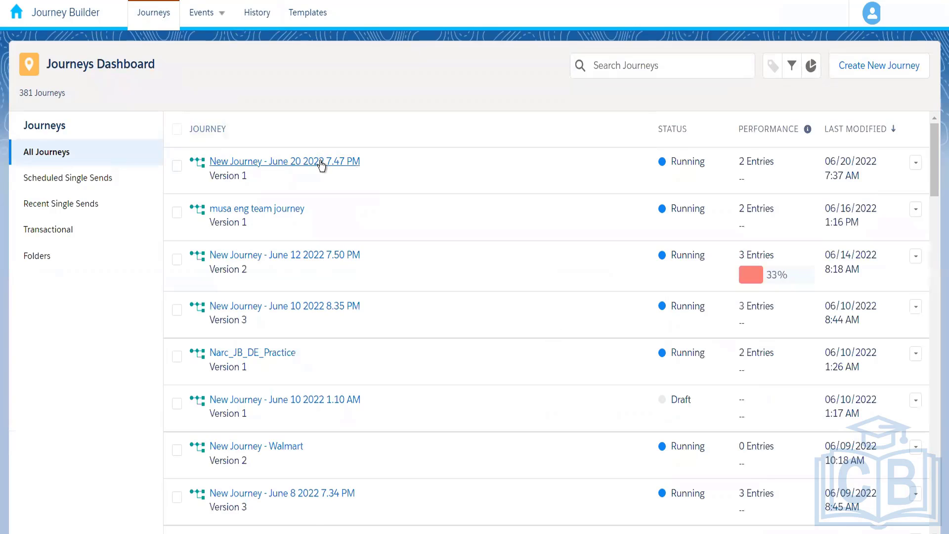
pyautogui.click(321, 166)
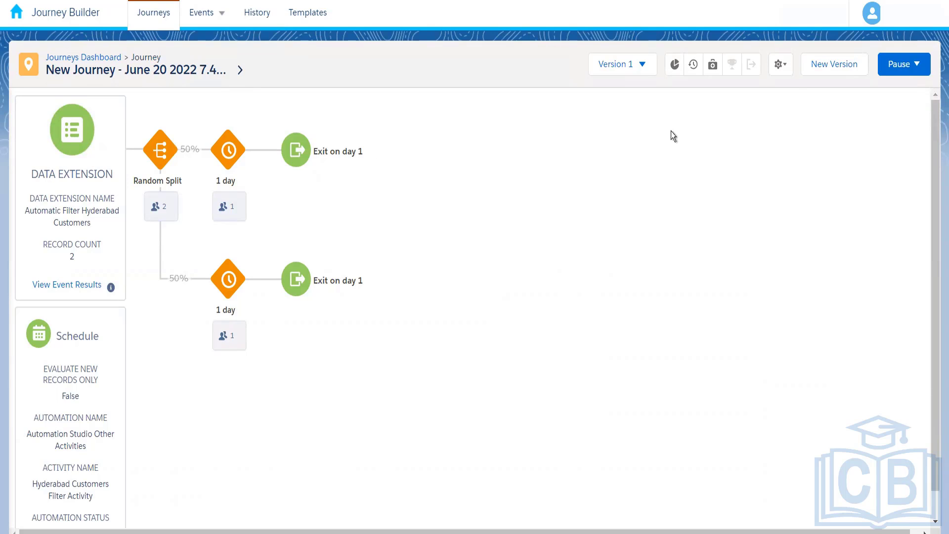
# Create a new version of the journey and rename it Journey Entry Sources Demo 004.
pyautogui.click(830, 72)
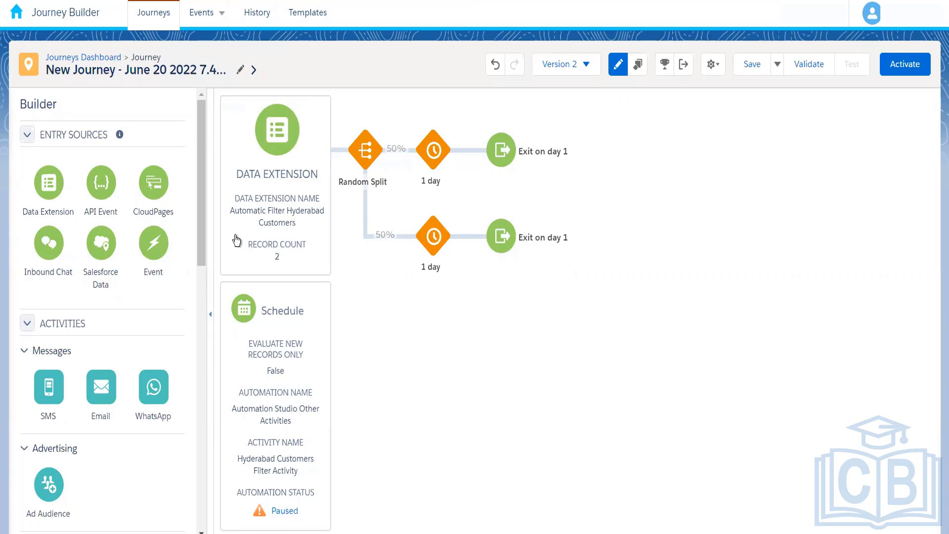
pyautogui.click(133, 73)
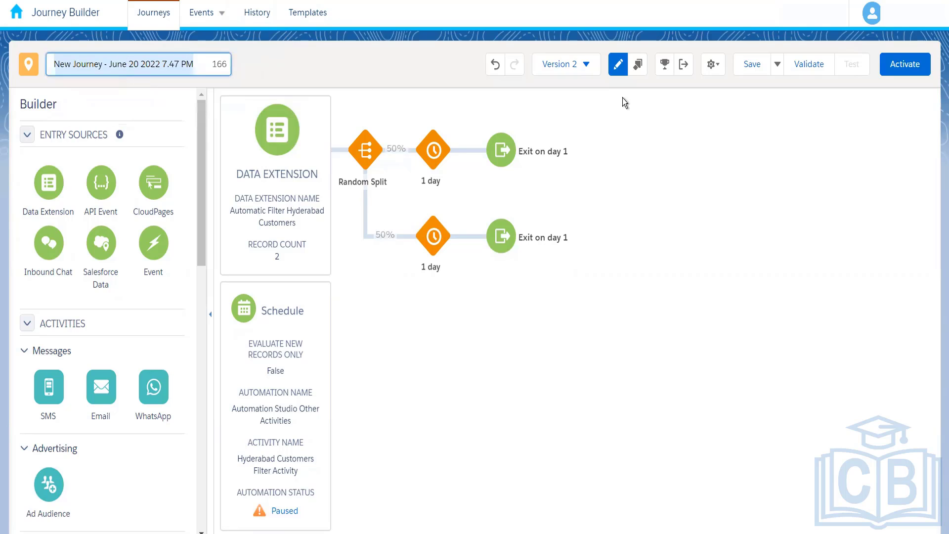
pyautogui.click(585, 65)
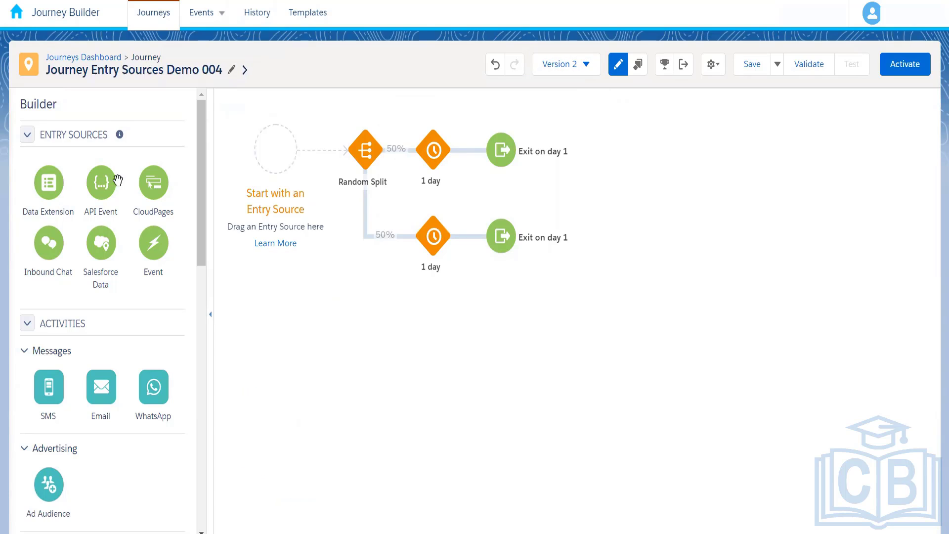
# Place an API Event as the journey's entry source and delete it again.
pyautogui.moveTo(117, 180); pyautogui.dragTo(277, 158)
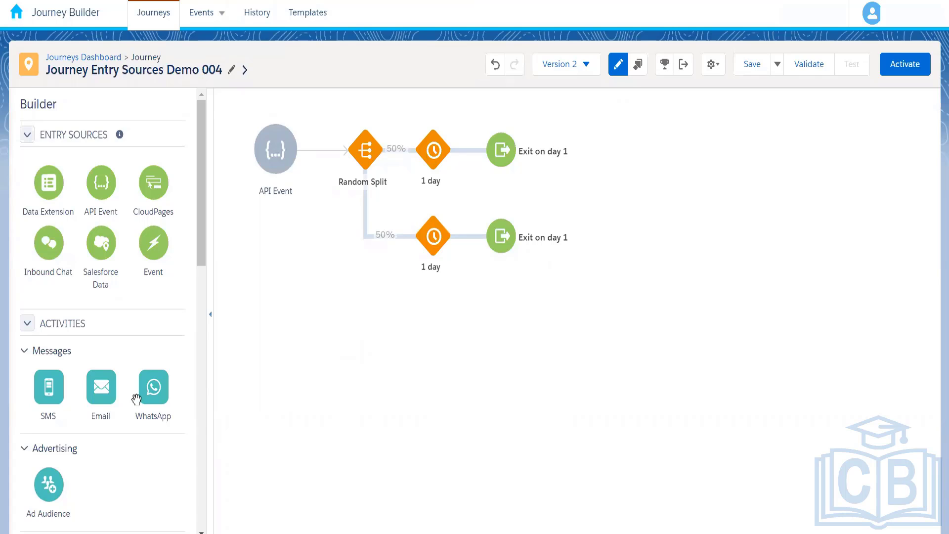
pyautogui.moveTo(200, 253); pyautogui.dragTo(198, 224)
pyautogui.moveTo(271, 195)
pyautogui.click(311, 128)
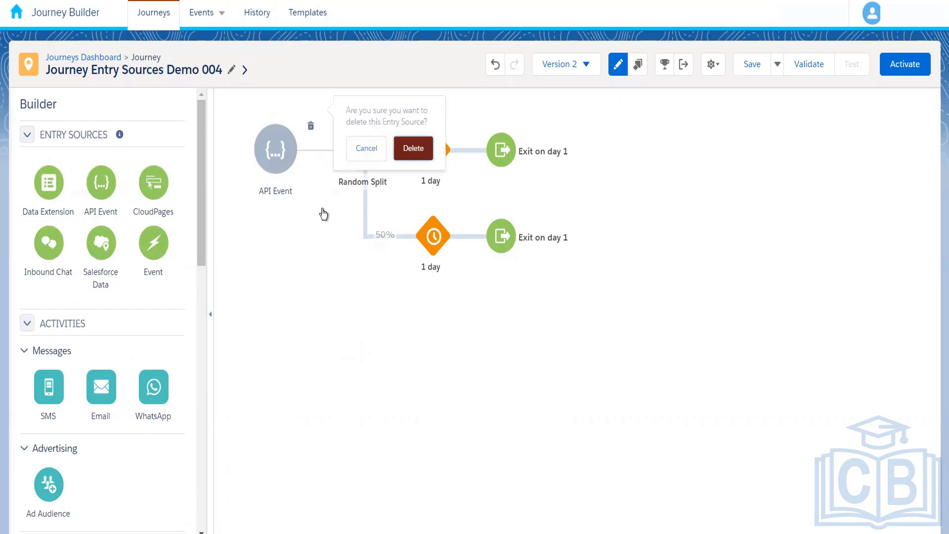
pyautogui.press('Return')
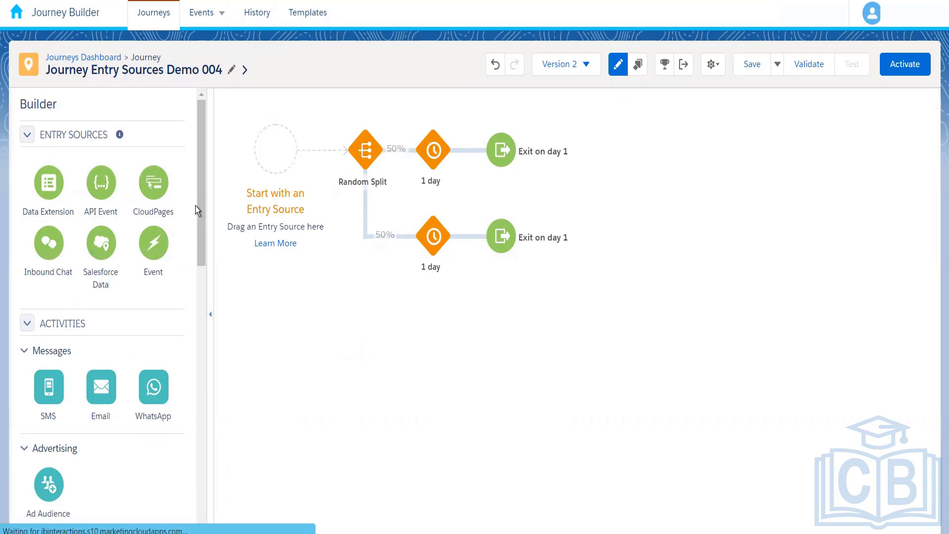
# Place CloudPages as the journey's entry source and switch to Web Studio's CloudPages collections.
pyautogui.moveTo(157, 190); pyautogui.dragTo(279, 161)
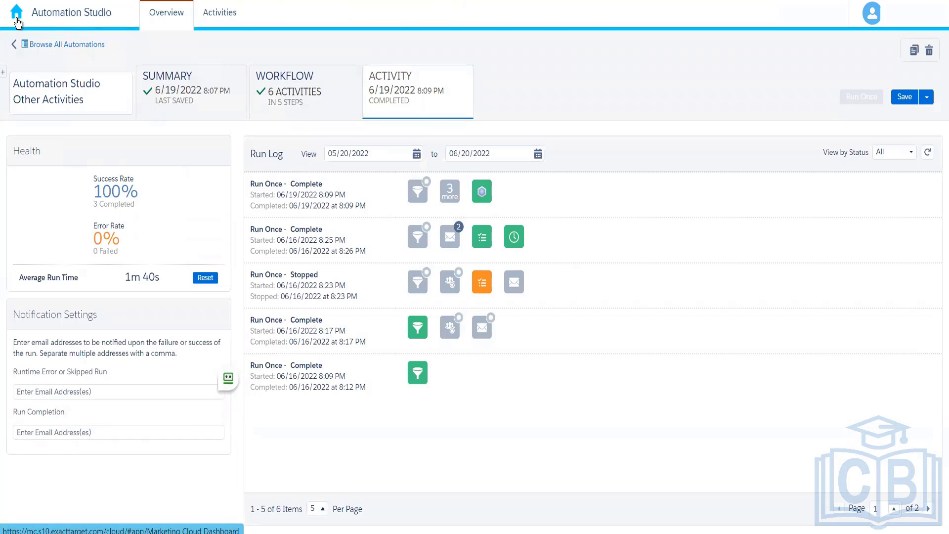
pyautogui.moveTo(202, 94)
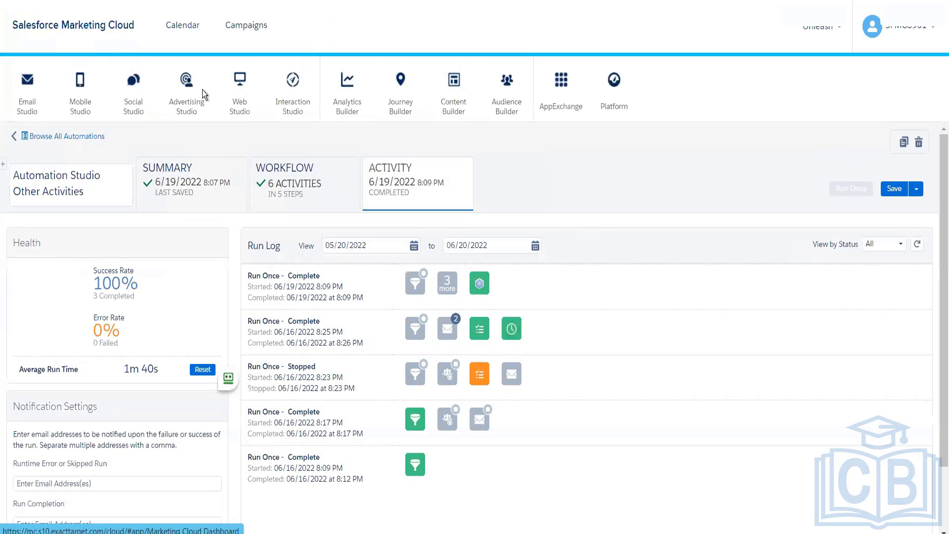
pyautogui.moveTo(240, 99)
pyautogui.click(239, 136)
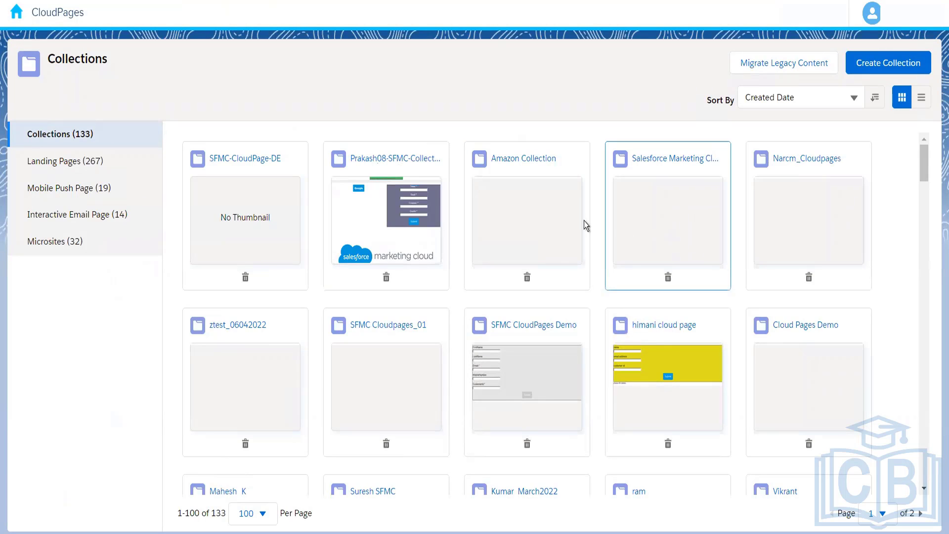
# Look through the Salesforce Marketing Cloud collection and open the Amazon_Registration_Form landing page in the SFMC CloudPages Demo collection.
pyautogui.click(666, 216)
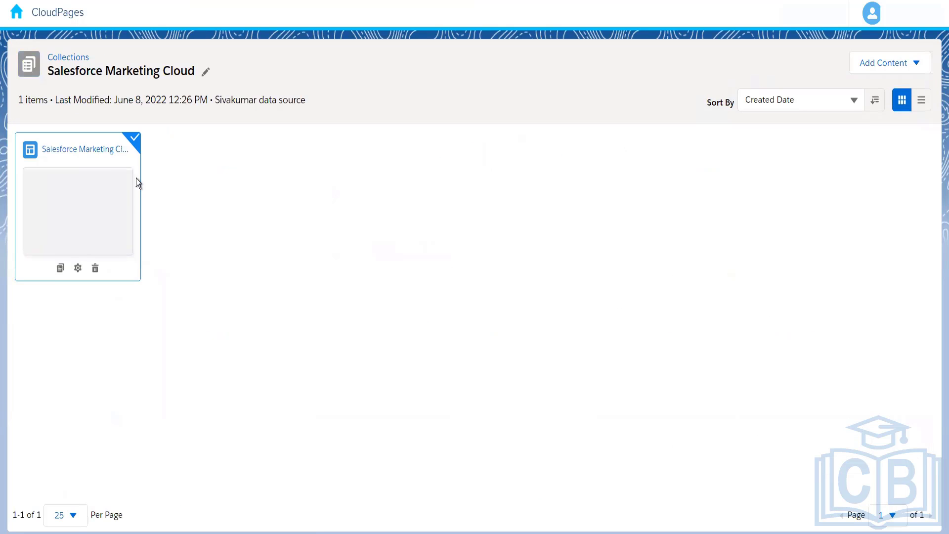
pyautogui.click(72, 58)
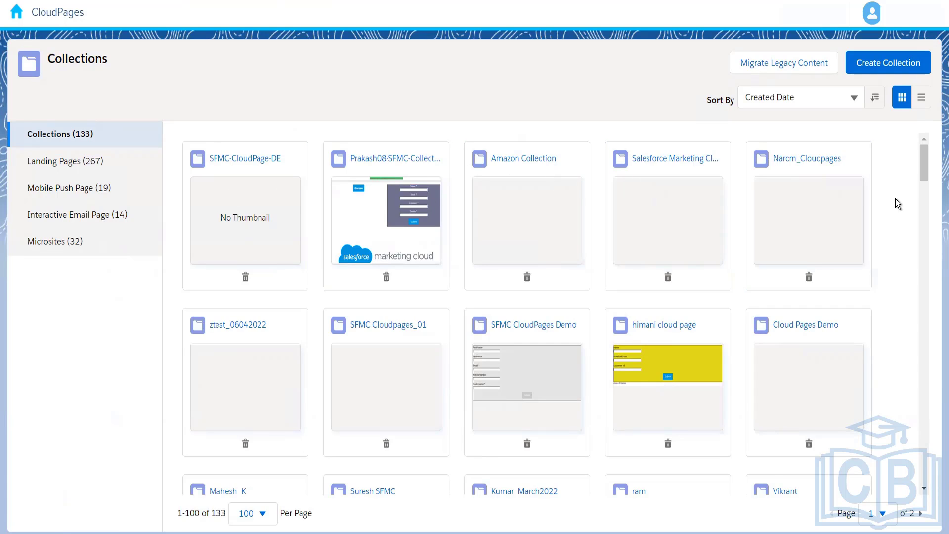
pyautogui.click(516, 355)
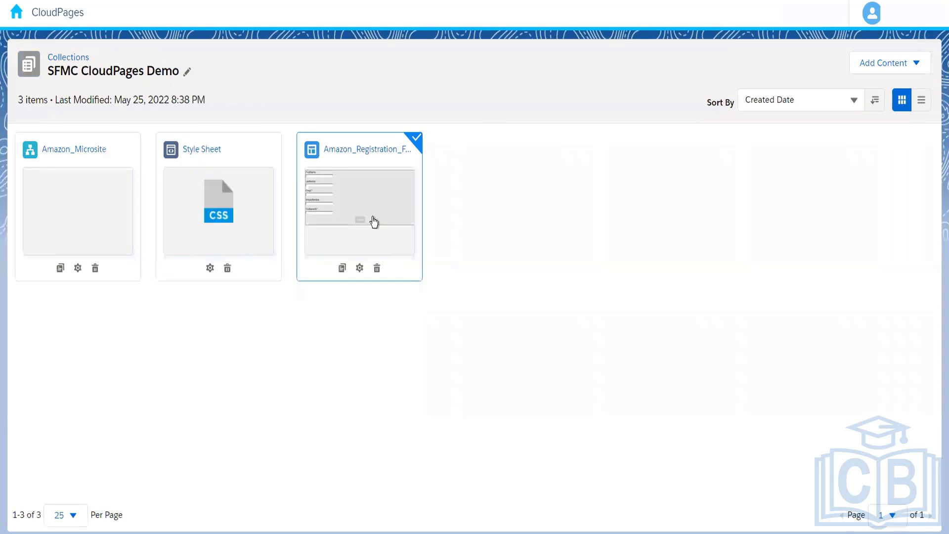
pyautogui.click(374, 222)
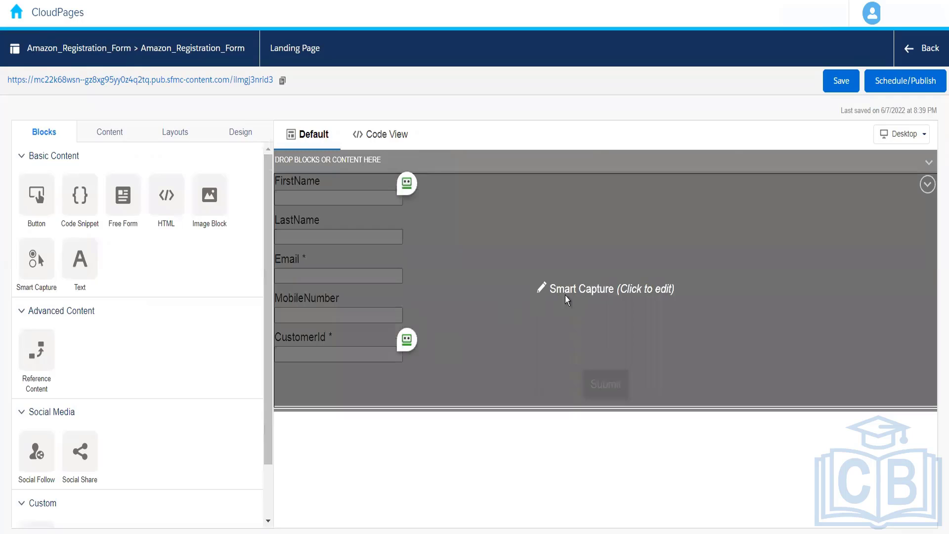
# Open the landing page's Smart Capture block and review its Journey Builder setting, form name, data target and visible attributes.
pyautogui.click(586, 294)
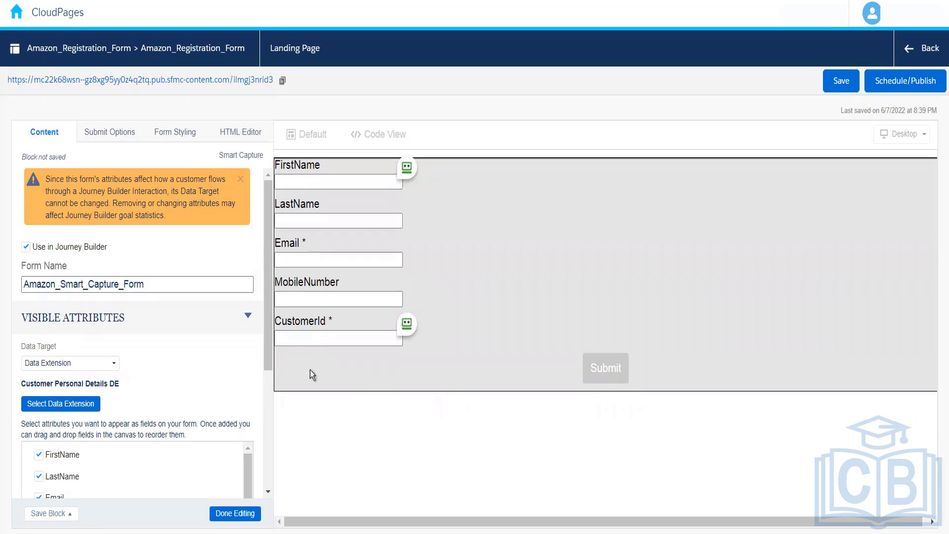
pyautogui.scroll(-3, 268, 358)
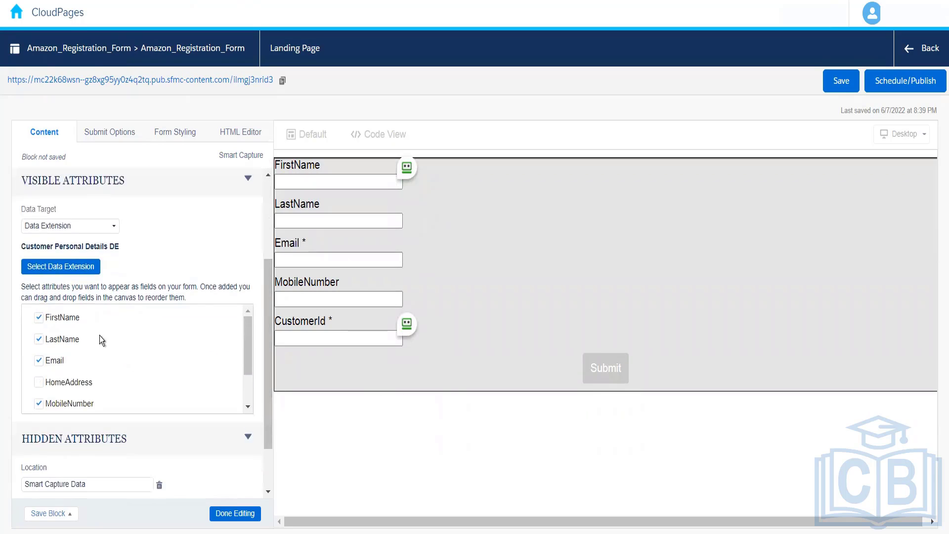
pyautogui.moveTo(268, 319); pyautogui.dragTo(269, 256)
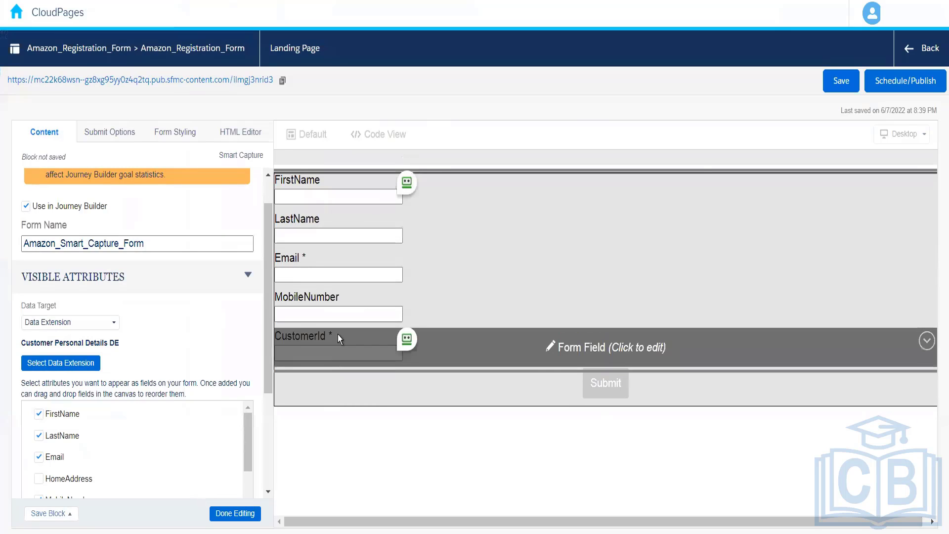
# Review the form's visible attributes and open the CloudPages entry source of Journey Entry Sources Demo 004 for configuration.
pyautogui.moveTo(245, 423); pyautogui.dragTo(243, 470)
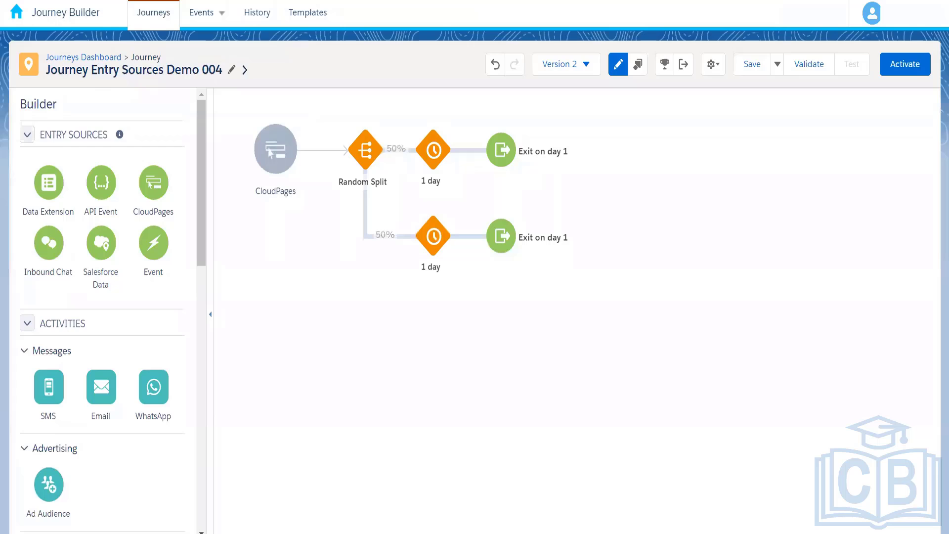
pyautogui.moveTo(269, 182)
pyautogui.click(275, 163)
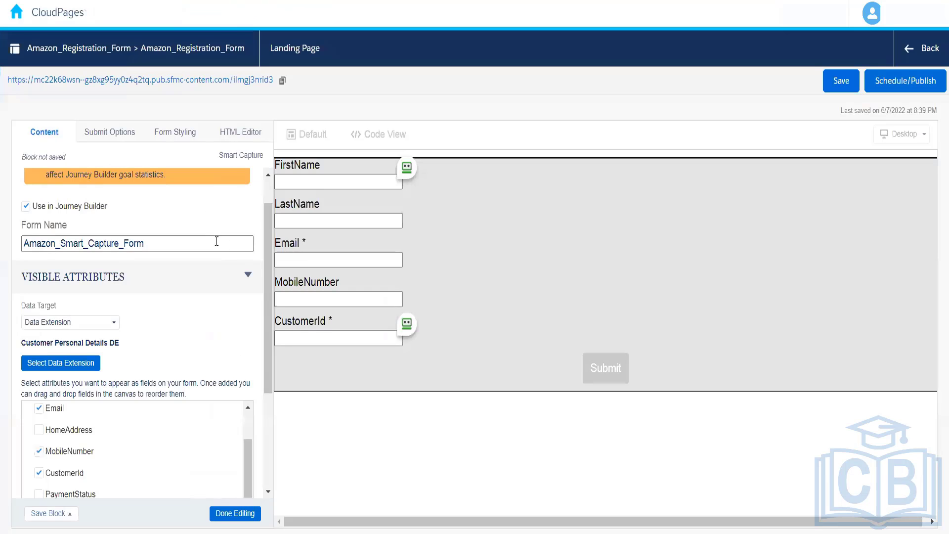
pyautogui.moveTo(248, 462); pyautogui.dragTo(254, 219)
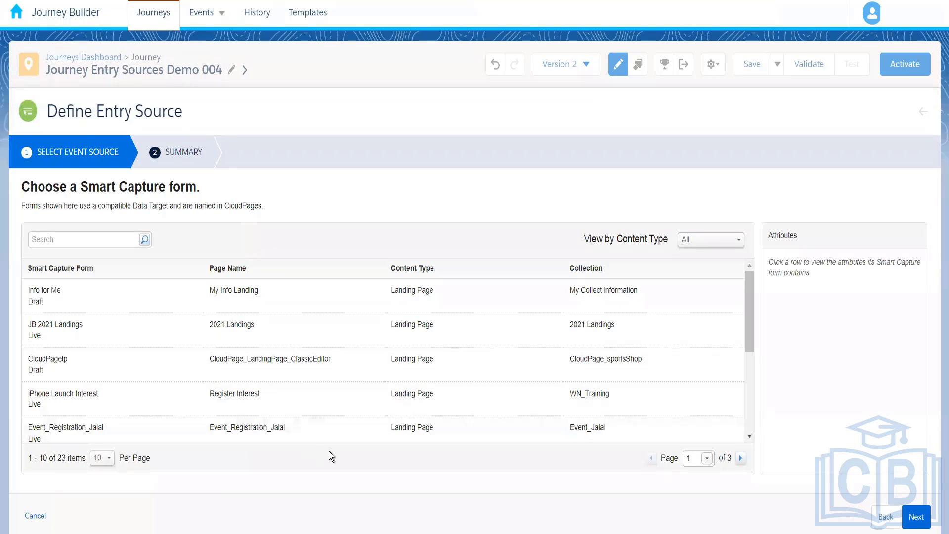
# Search the Smart Capture forms for "amazon" and look through the full list with 50 forms per page.
pyautogui.hotkey('ctrl', 'f')
pyautogui.write('amazon')
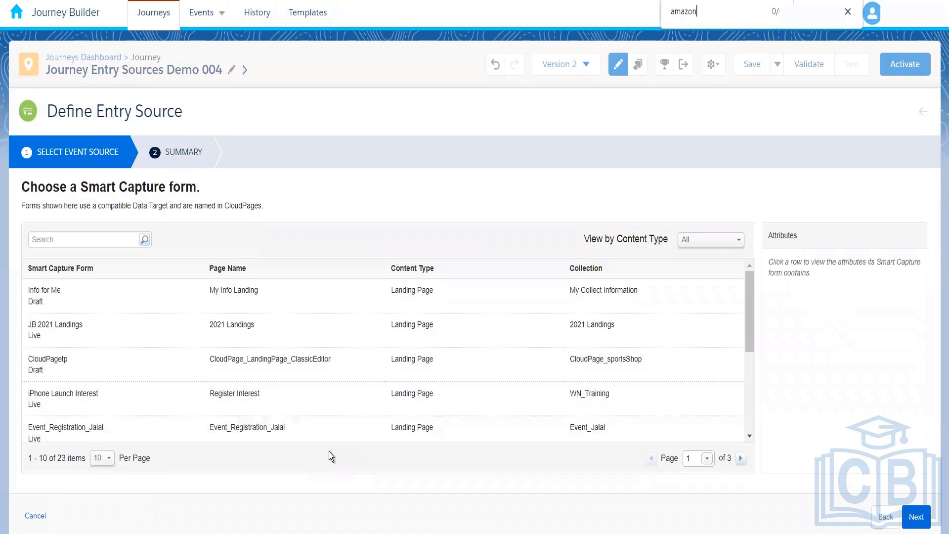
pyautogui.click(99, 459)
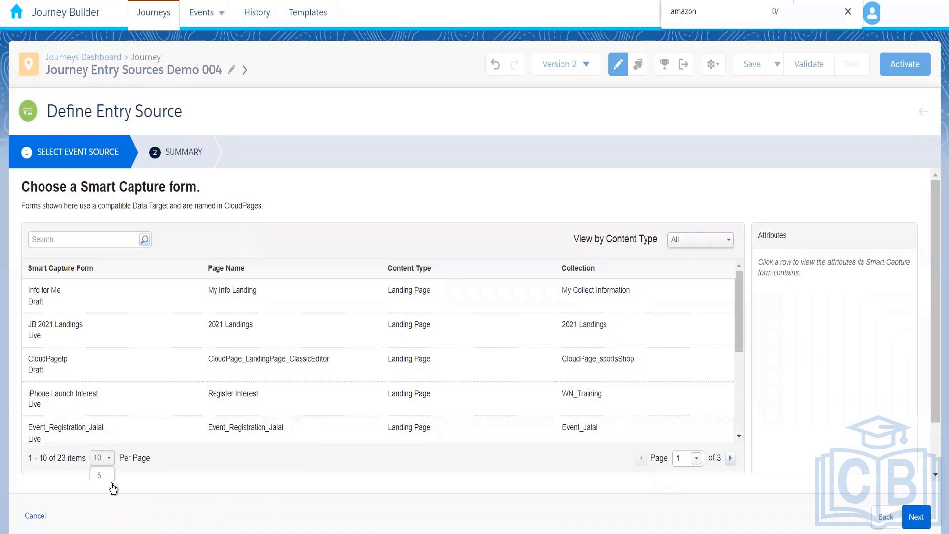
pyautogui.moveTo(936, 399); pyautogui.dragTo(936, 453)
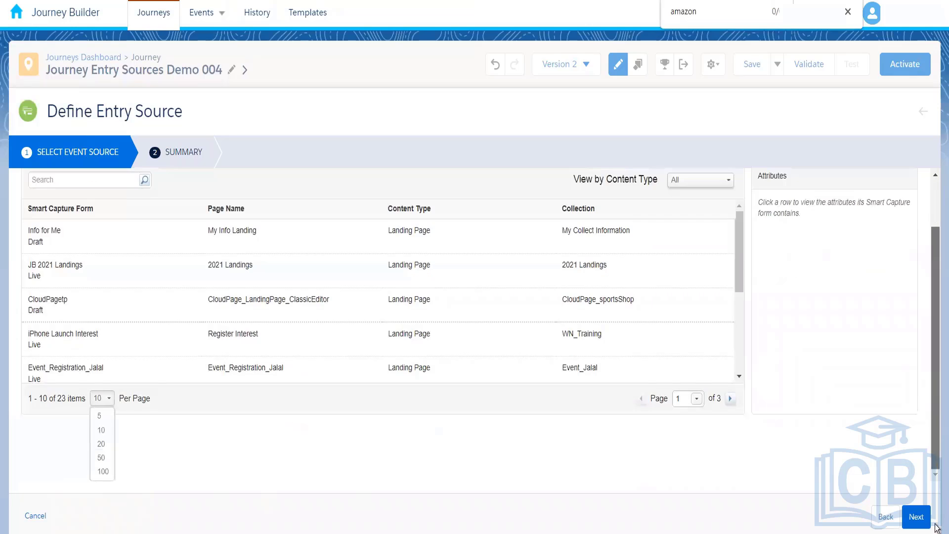
pyautogui.click(105, 458)
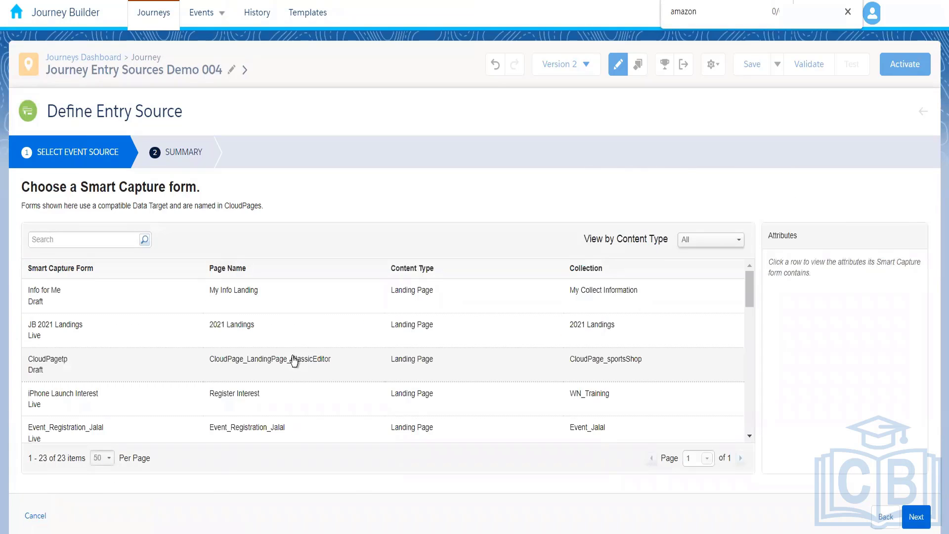
pyautogui.press('BackSpace')
pyautogui.press('BackSpace')
pyautogui.press('BackSpace')
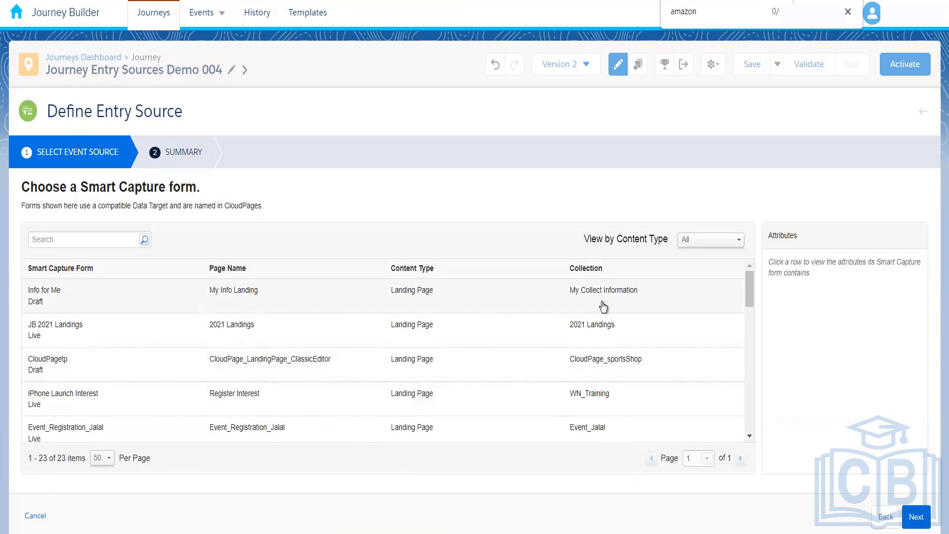
pyautogui.moveTo(749, 285); pyautogui.dragTo(748, 424)
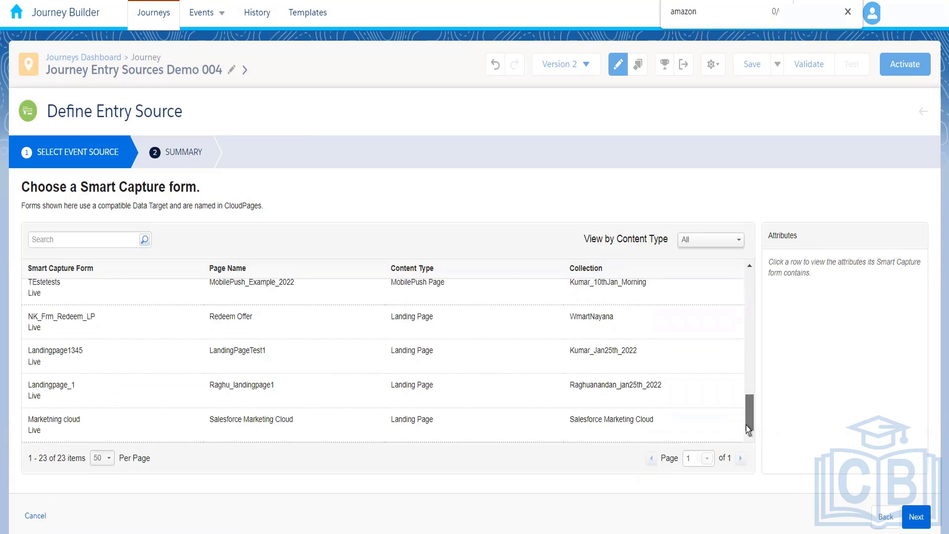
pyautogui.moveTo(746, 425); pyautogui.dragTo(751, 444)
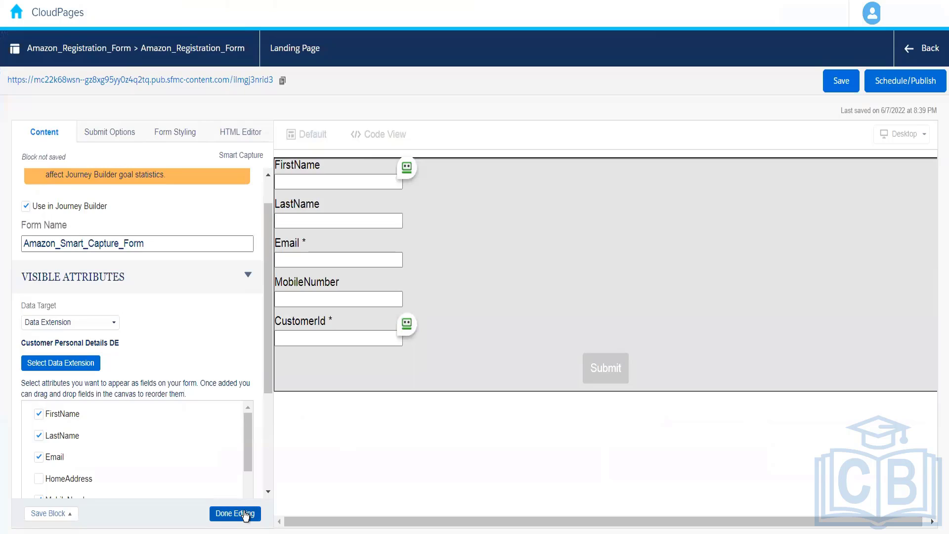
# Finish editing the Smart Capture block and leave the Amazon_Registration_Form landing page without saving.
pyautogui.click(246, 514)
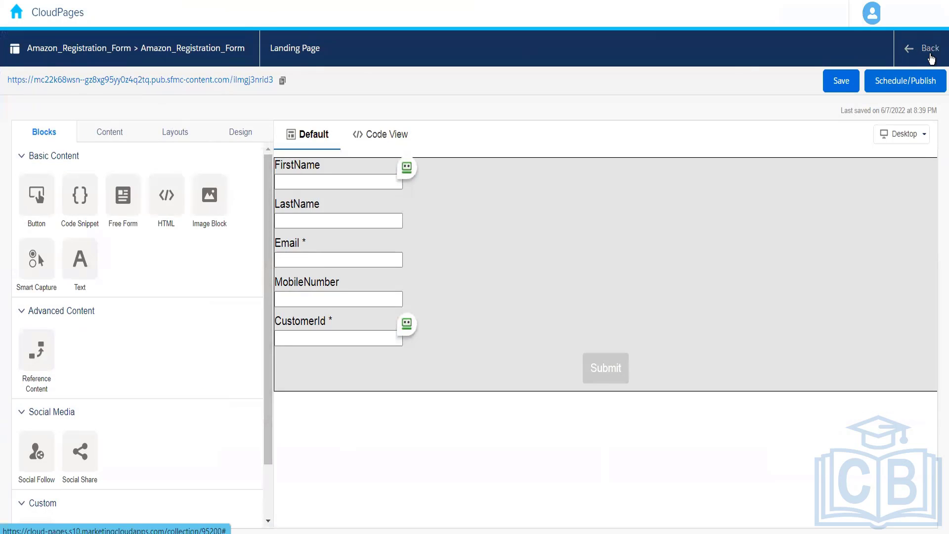
pyautogui.click(931, 59)
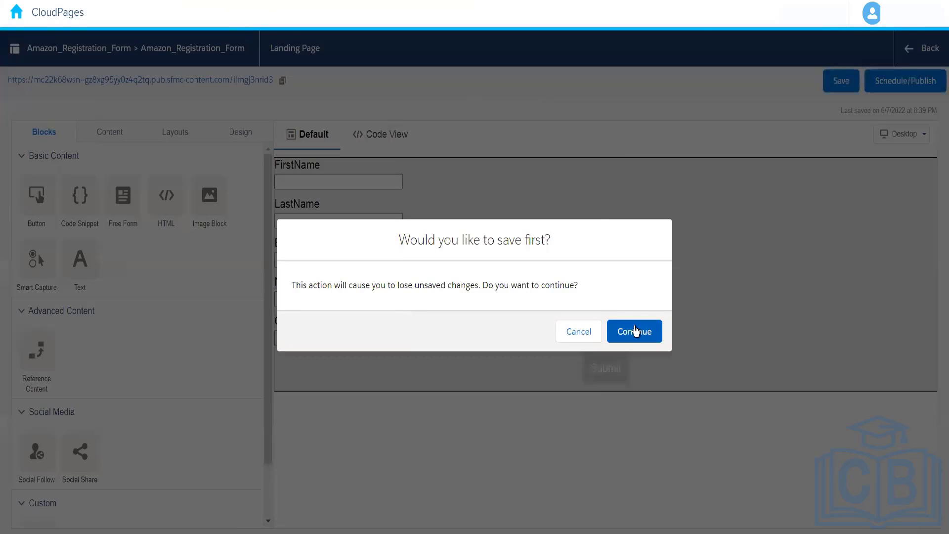
pyautogui.click(635, 332)
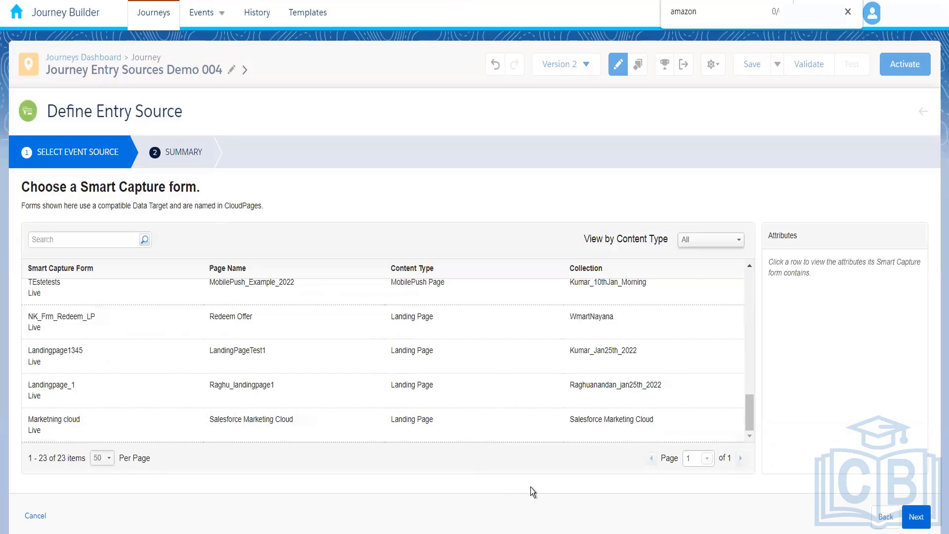
# Search the entry source's Smart Capture forms for "sfmc" and look through the list from its beginning.
pyautogui.hotkey('ctrl', 'f')
pyautogui.write('sfmc')
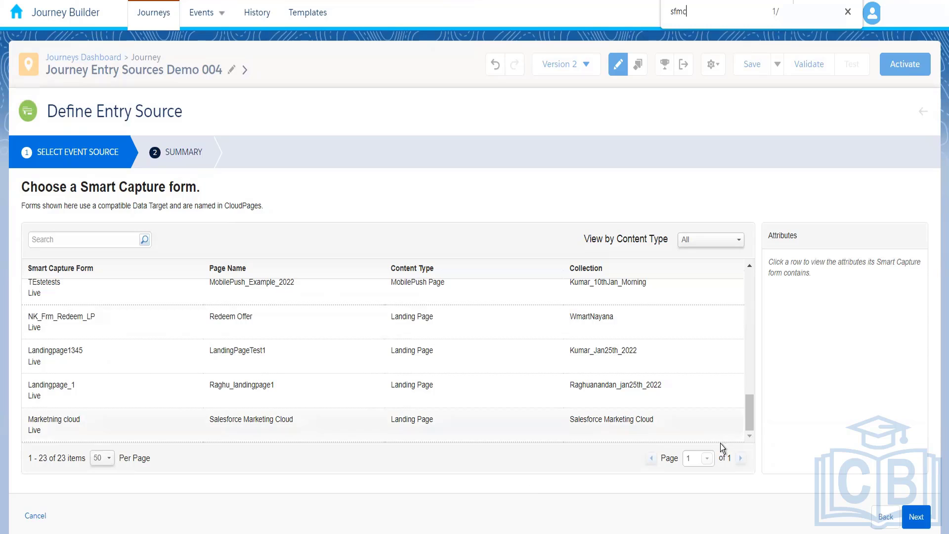
pyautogui.moveTo(750, 408); pyautogui.dragTo(752, 265)
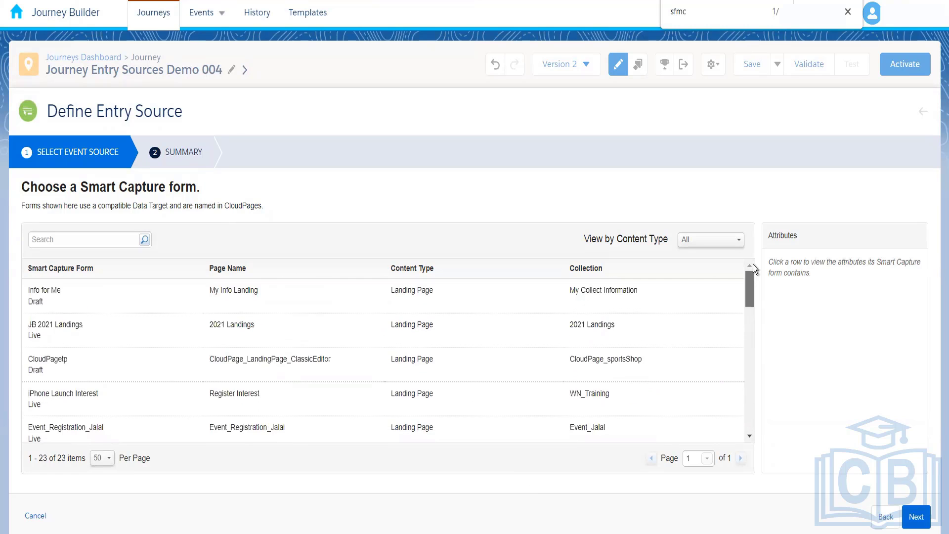
pyautogui.moveTo(746, 304); pyautogui.dragTo(749, 423)
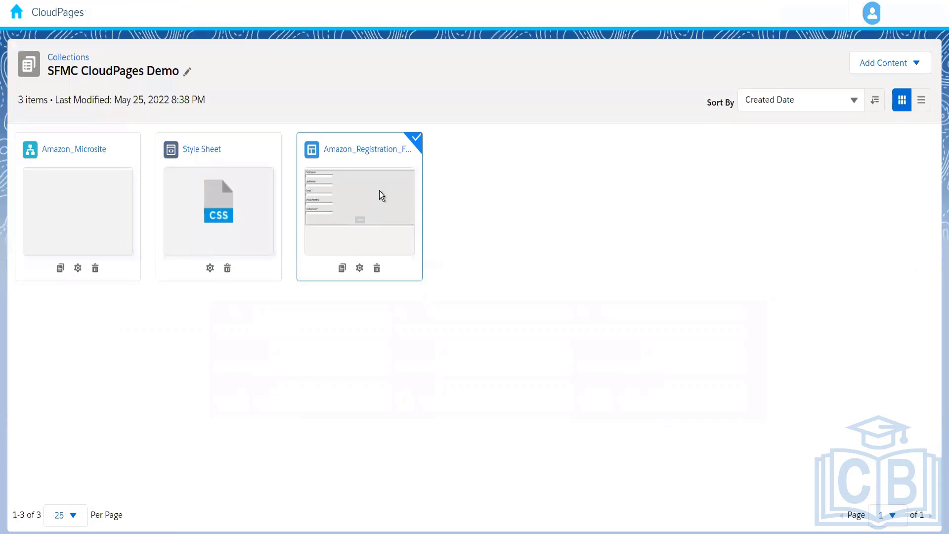
# Reopen the Amazon_Registration_Form landing page and review its Smart Capture block's visible and hidden attributes.
pyautogui.click(380, 195)
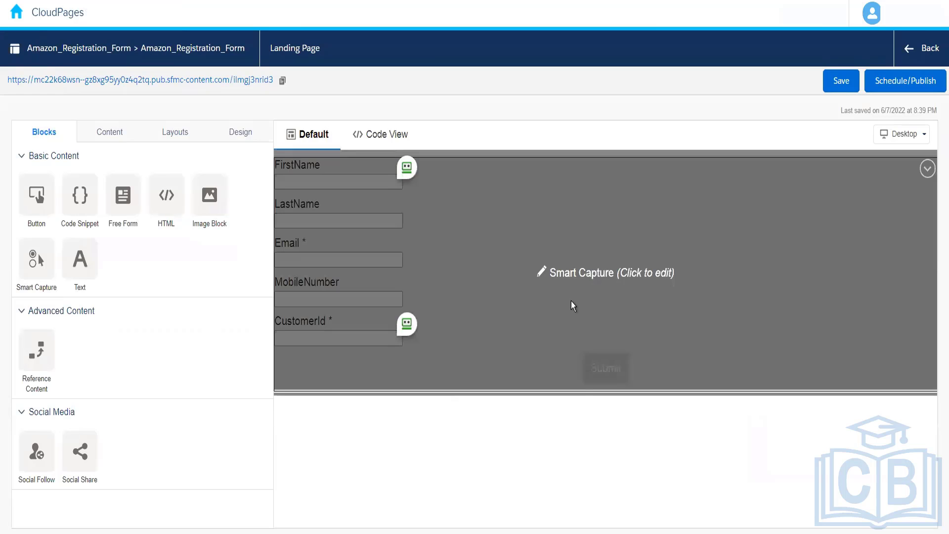
pyautogui.click(571, 301)
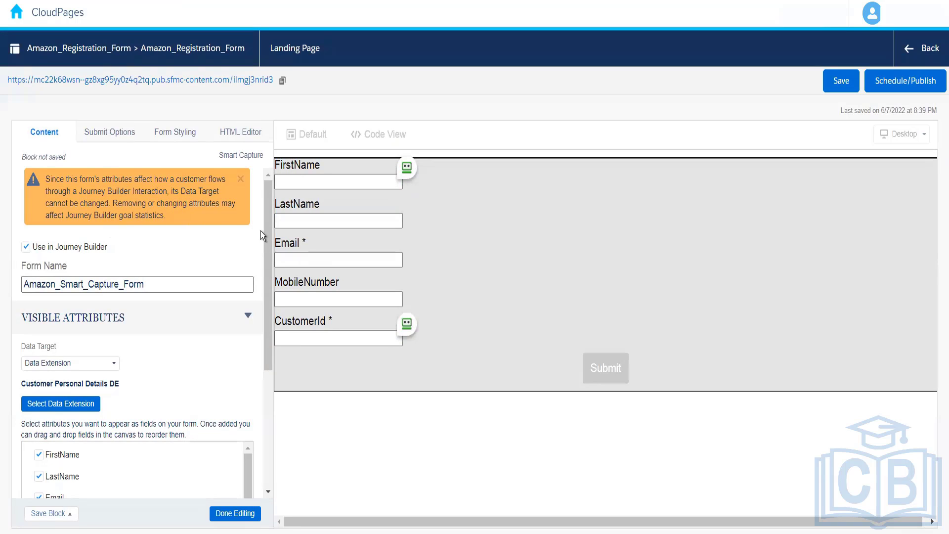
pyautogui.scroll(-4, 265, 265)
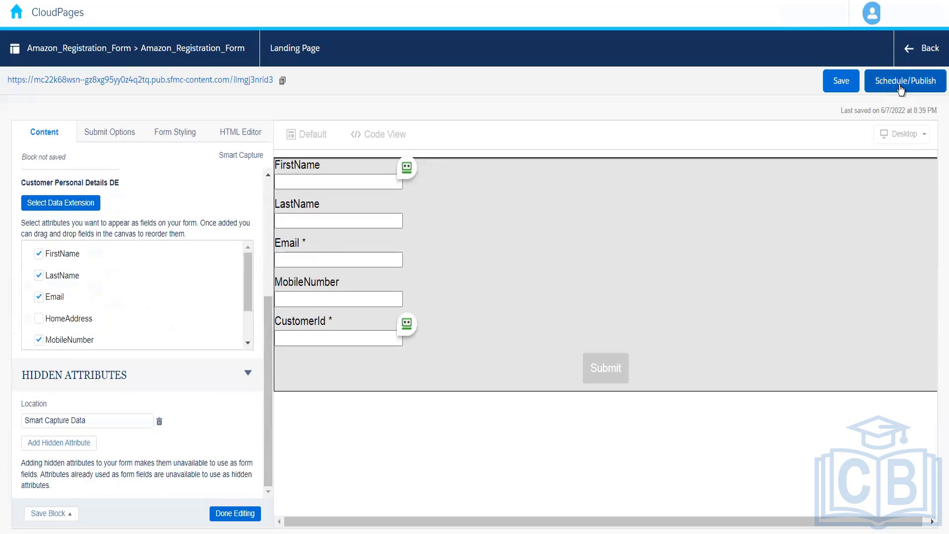
# Publish the Amazon_Registration_Form landing page immediately.
pyautogui.click(901, 88)
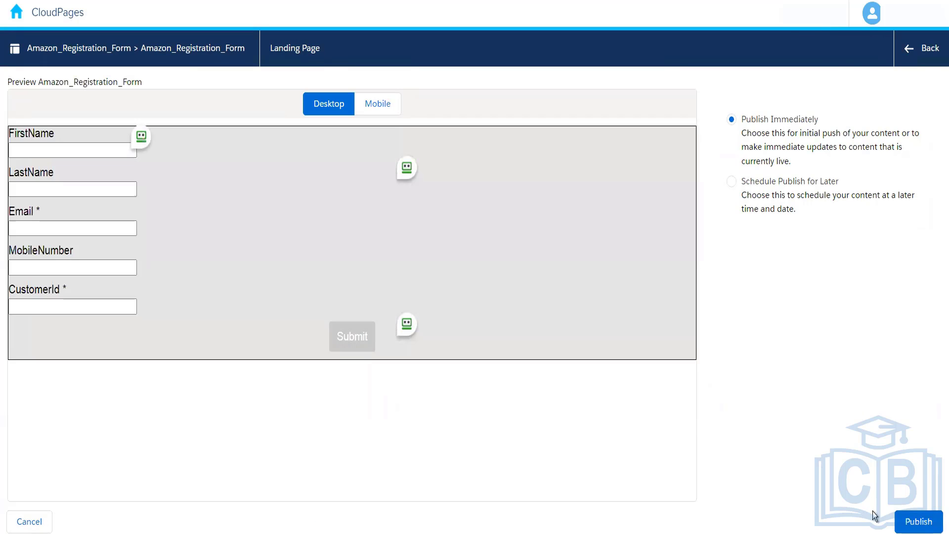
pyautogui.click(919, 527)
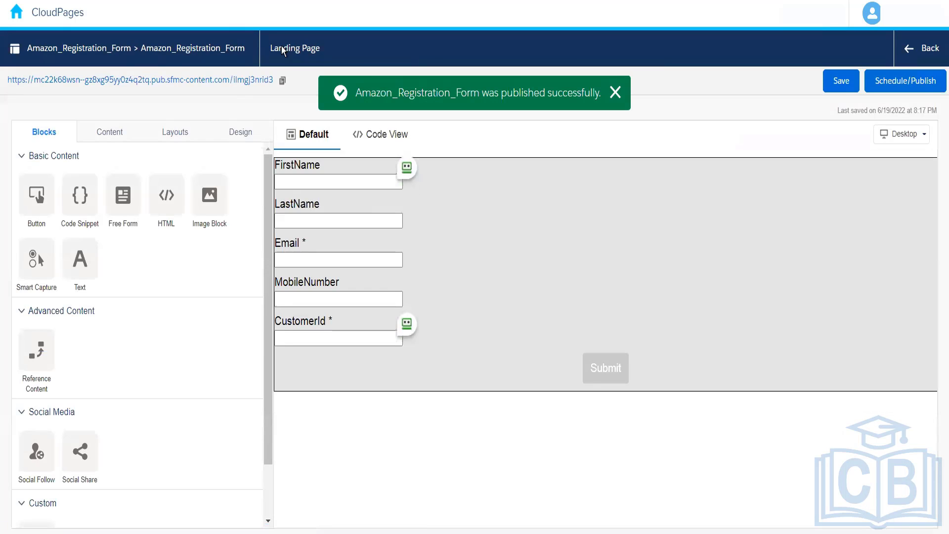
pyautogui.scroll(-1, 265, 194)
pyautogui.scroll(1, 266, 194)
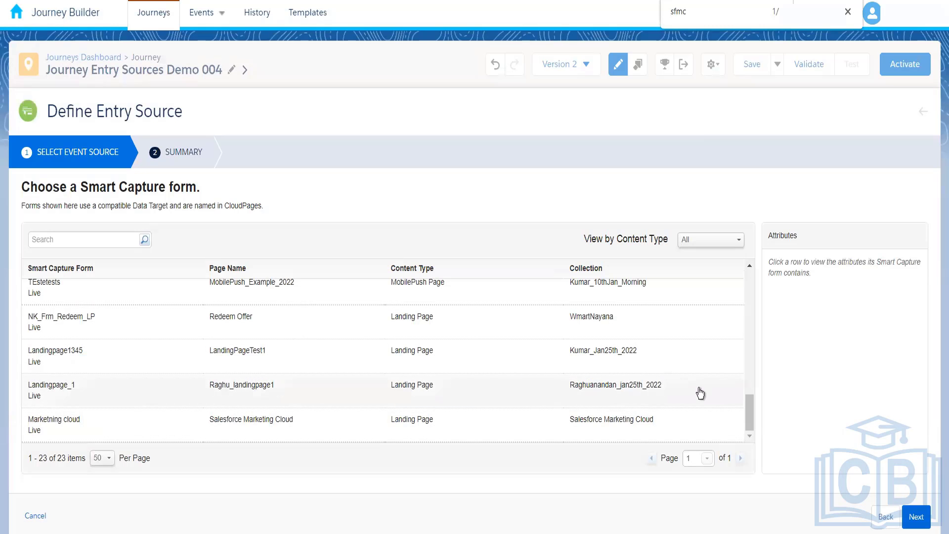
# Recheck the Smart Capture form list and close the CloudPages entry source, discarding its unsaved changes.
pyautogui.moveTo(749, 414); pyautogui.dragTo(739, 497)
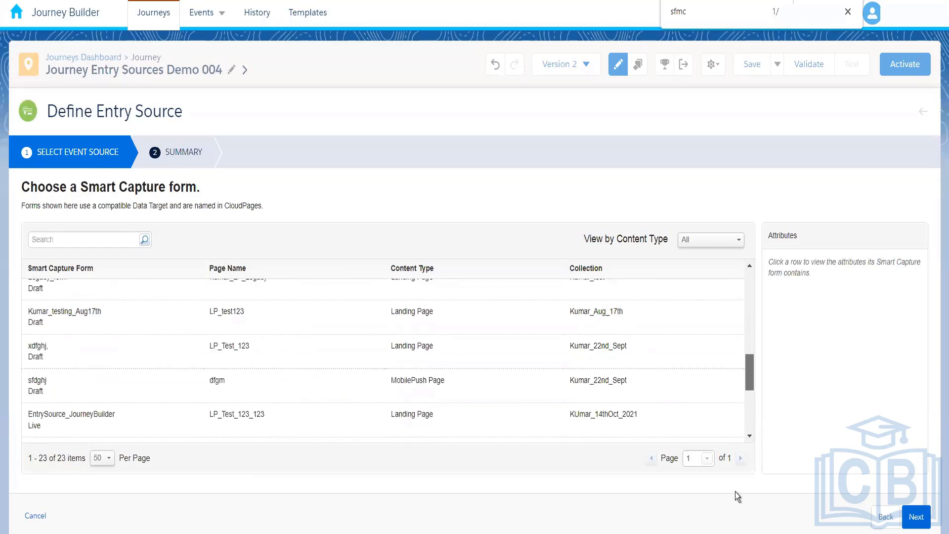
pyautogui.click(34, 518)
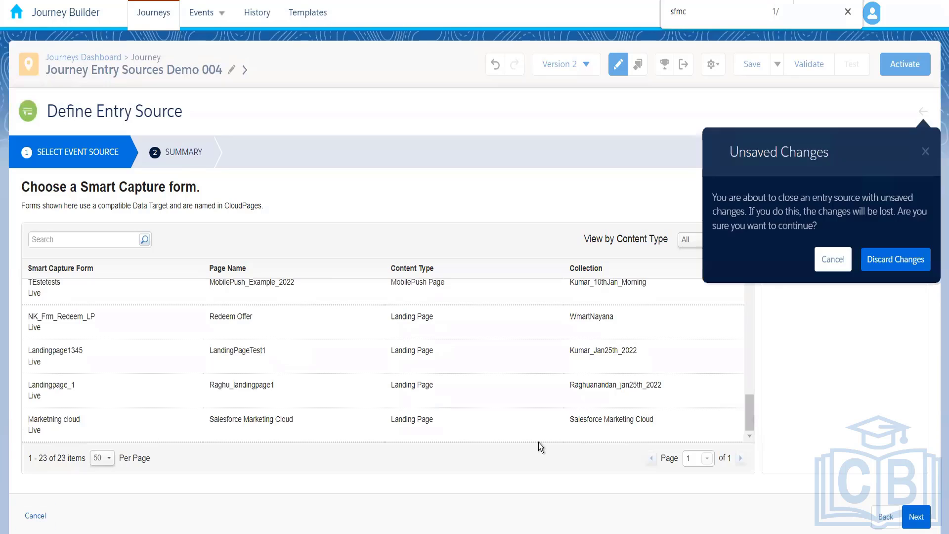
pyautogui.click(883, 268)
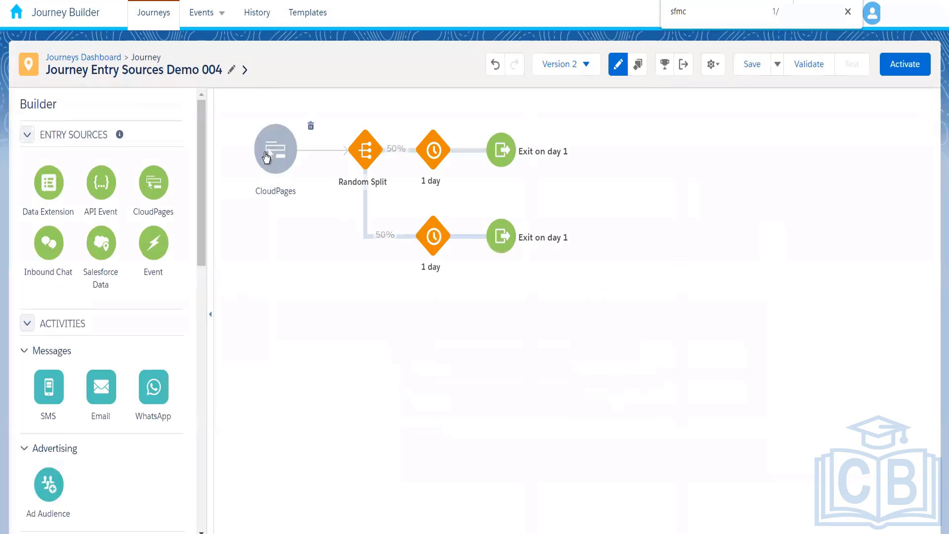
# Return to the Journeys Dashboard, close the page search, and open Version 2 of New Journey - June 20 2022 7.47 PM.
pyautogui.click(153, 25)
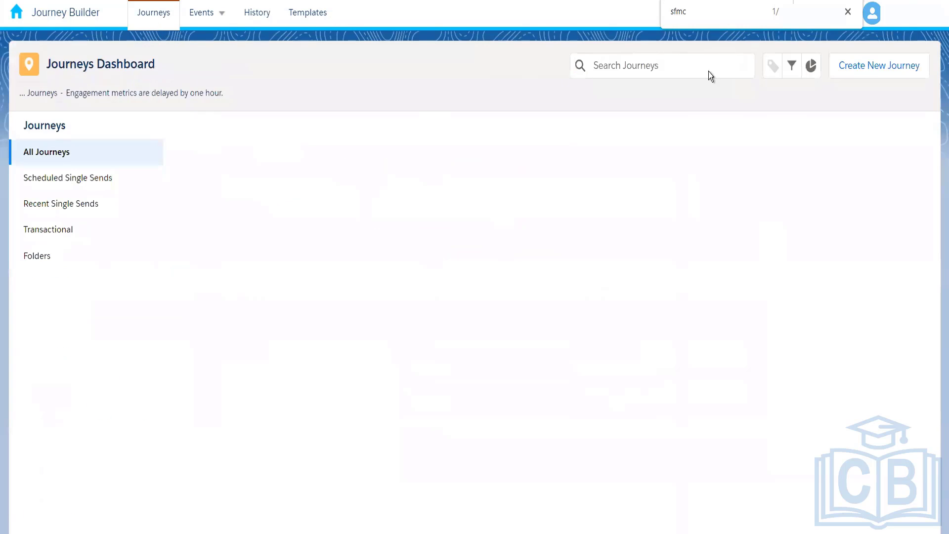
pyautogui.click(847, 12)
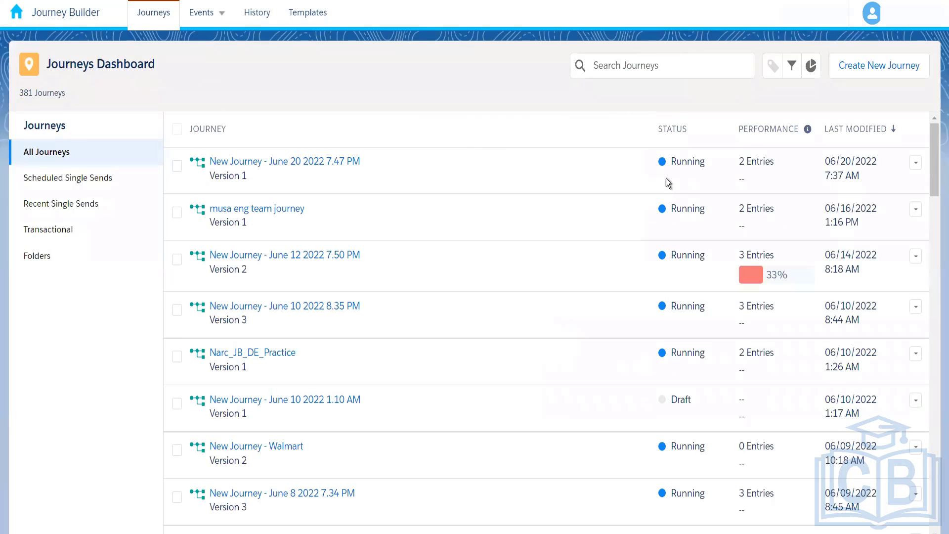
pyautogui.click(311, 167)
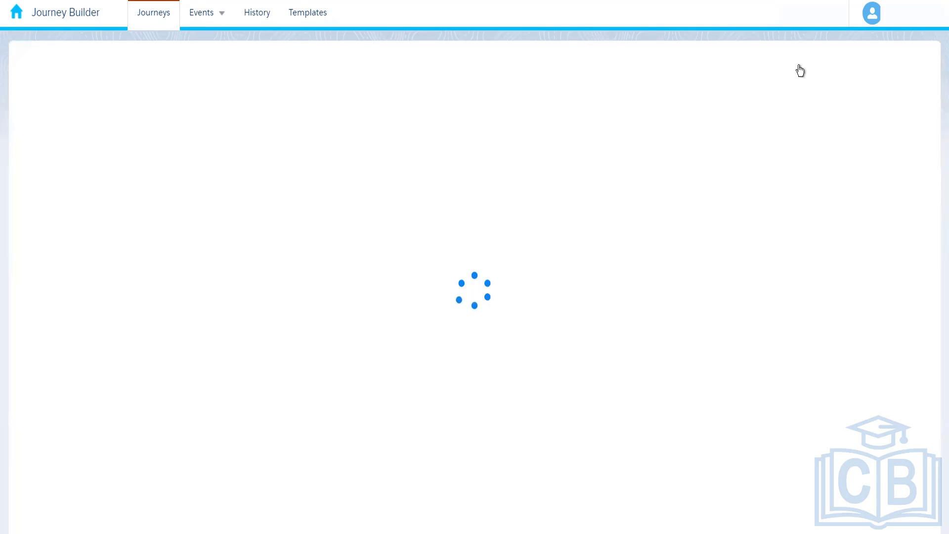
pyautogui.click(703, 69)
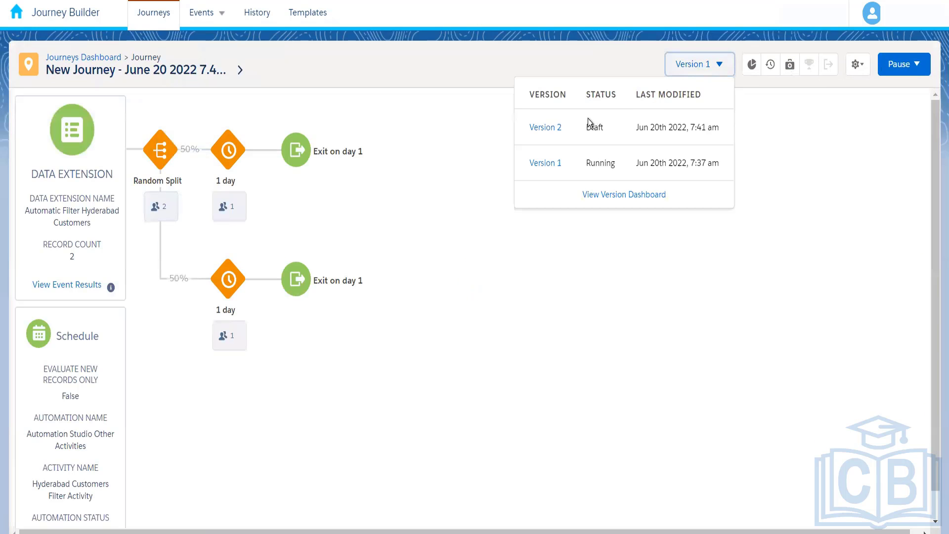
pyautogui.click(551, 127)
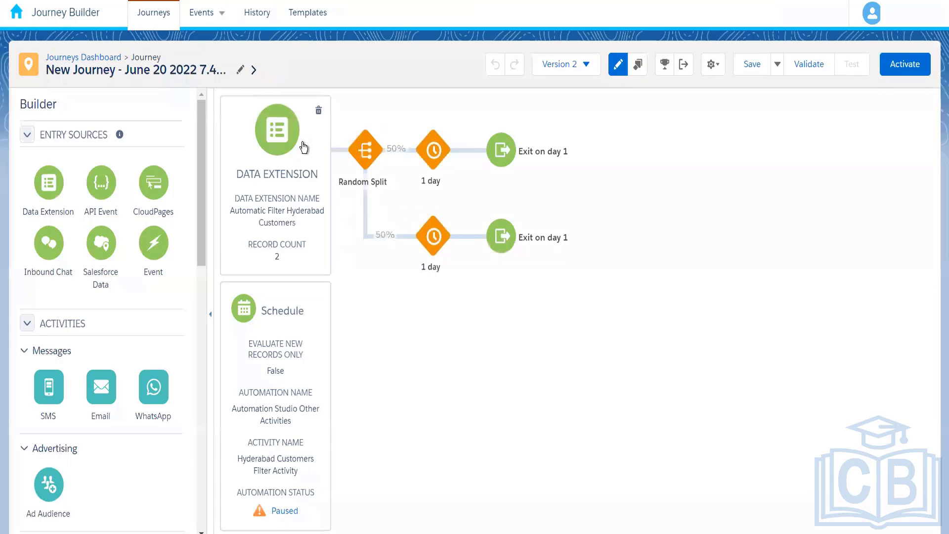
# Replace the journey's Data Extension entry source with CloudPages.
pyautogui.click(319, 116)
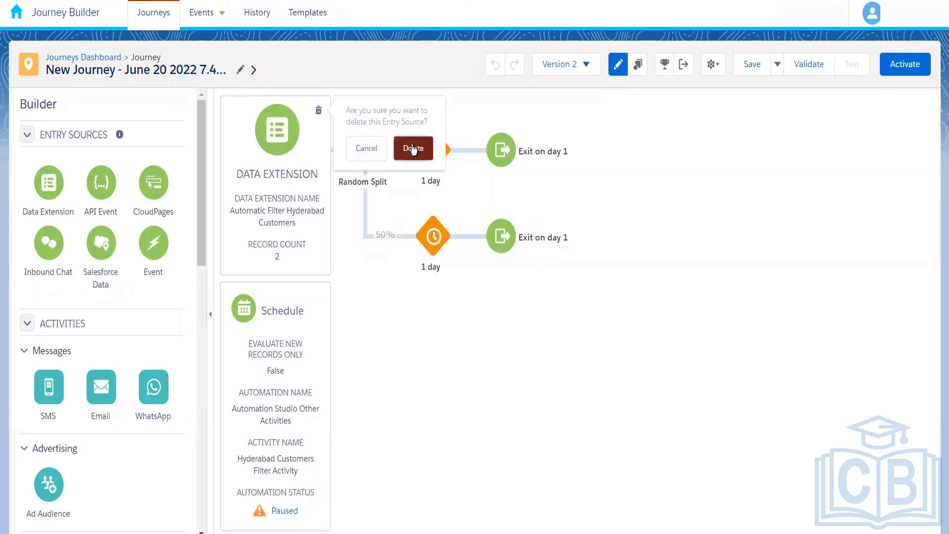
pyautogui.press('Return')
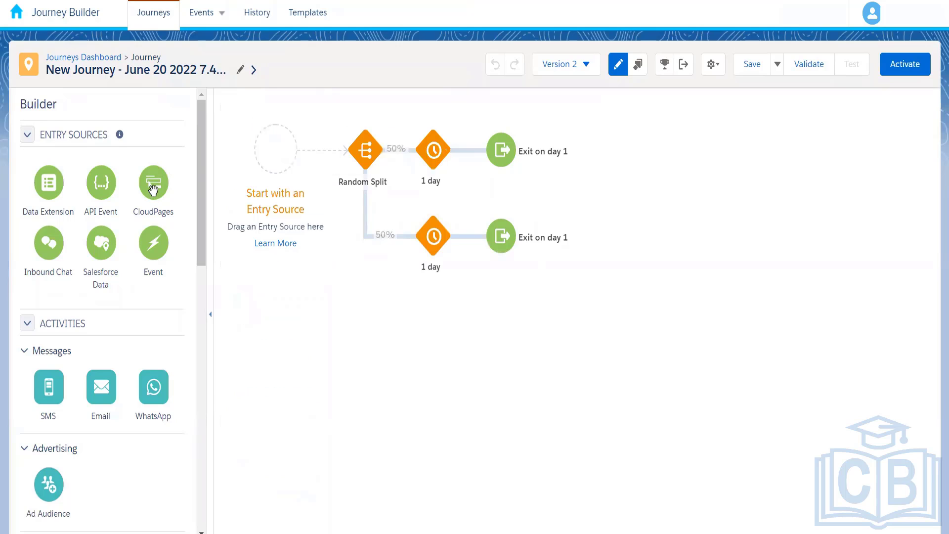
pyautogui.moveTo(153, 189); pyautogui.dragTo(284, 172)
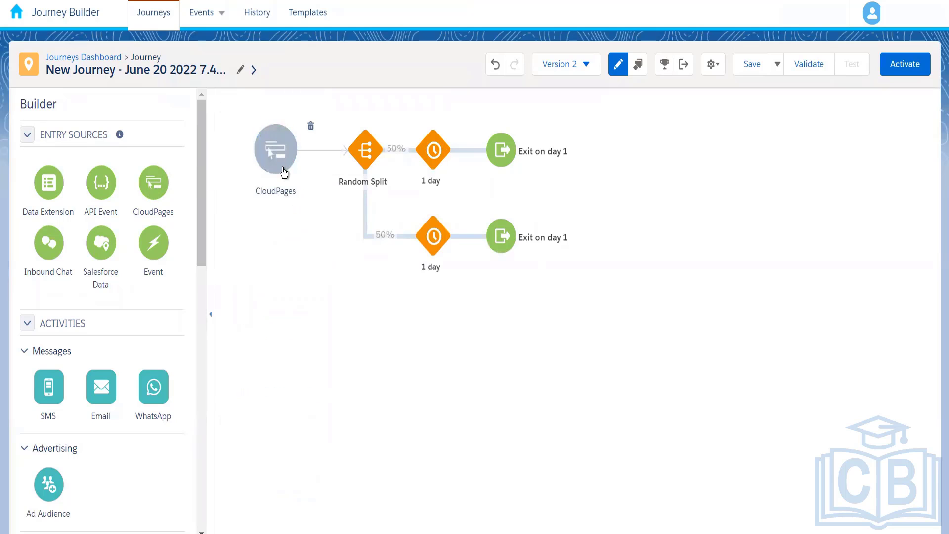
# Open the CloudPages entry source and look through its Smart Capture forms, listed 50 per page.
pyautogui.click(283, 168)
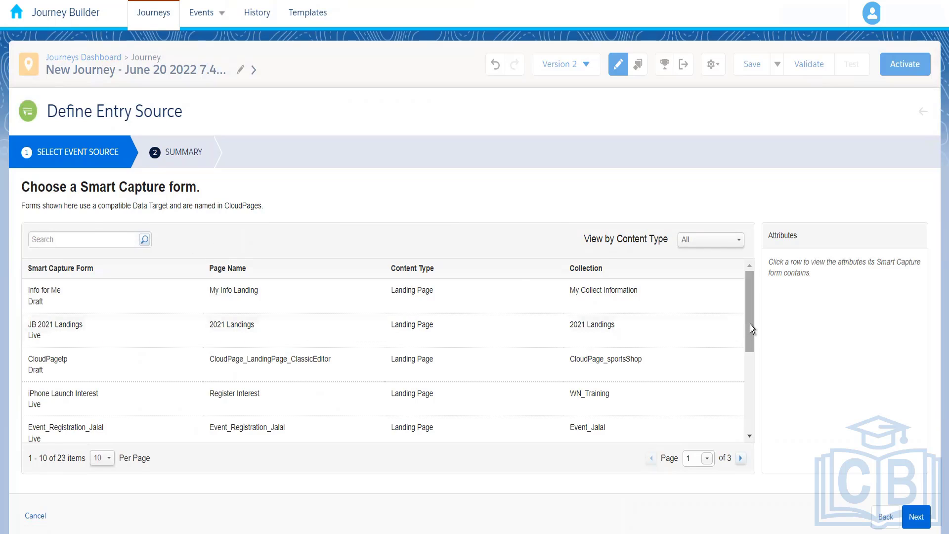
pyautogui.moveTo(752, 341); pyautogui.dragTo(754, 458)
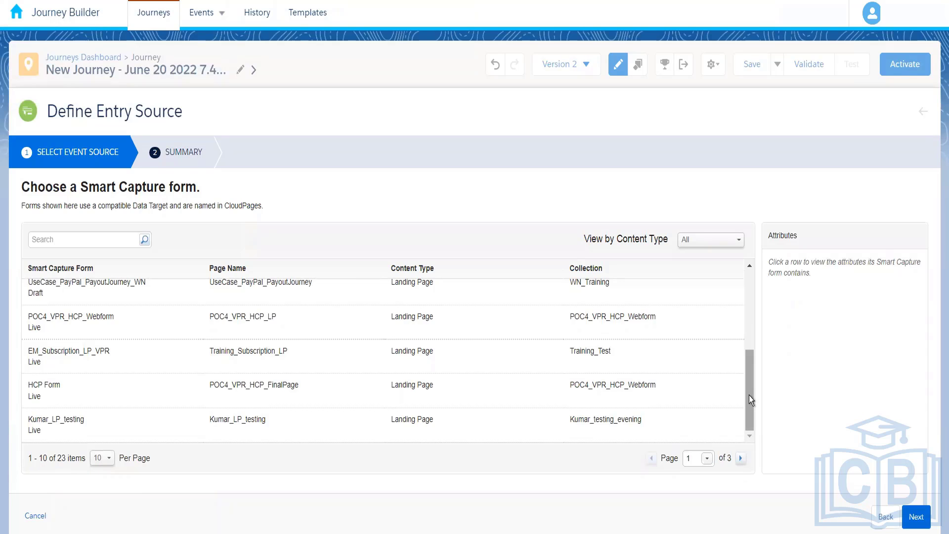
pyautogui.moveTo(749, 398); pyautogui.dragTo(747, 266)
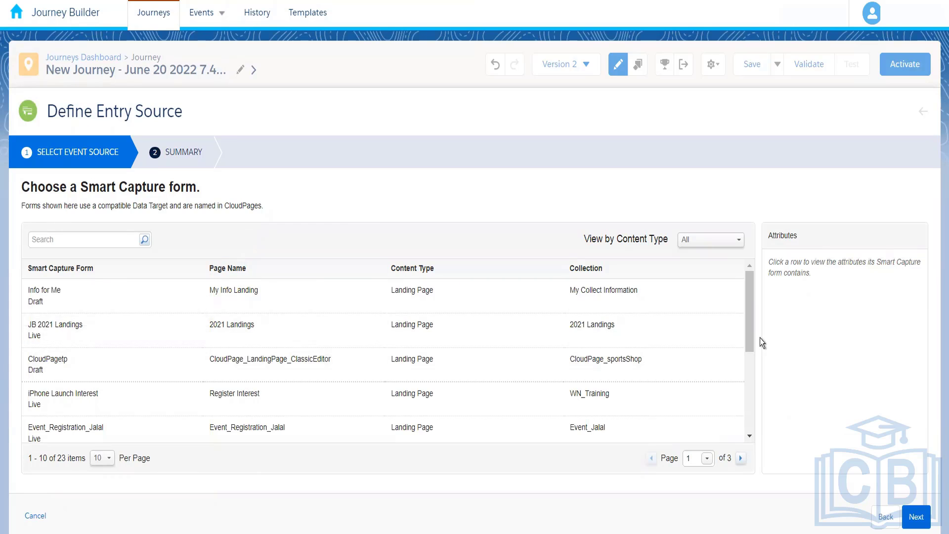
pyautogui.moveTo(751, 338); pyautogui.dragTo(754, 431)
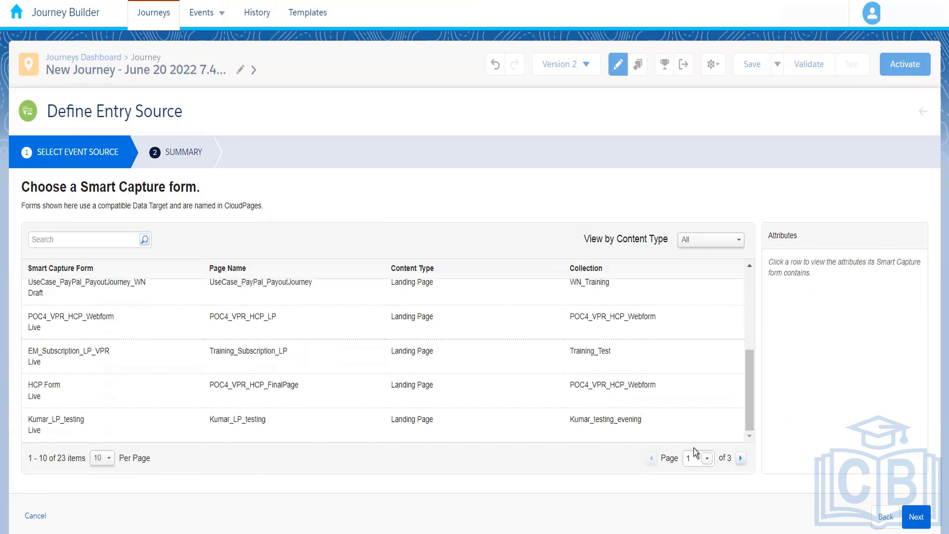
pyautogui.click(102, 457)
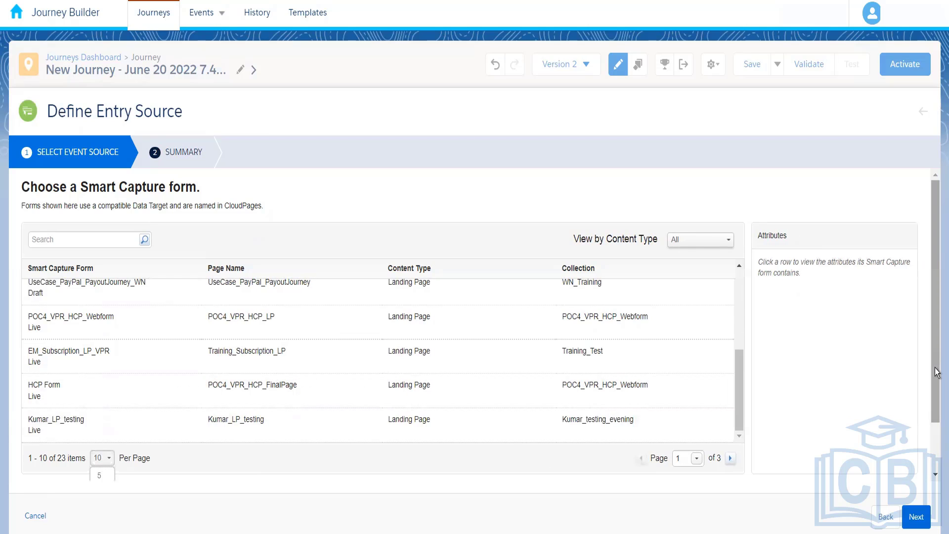
pyautogui.click(936, 467)
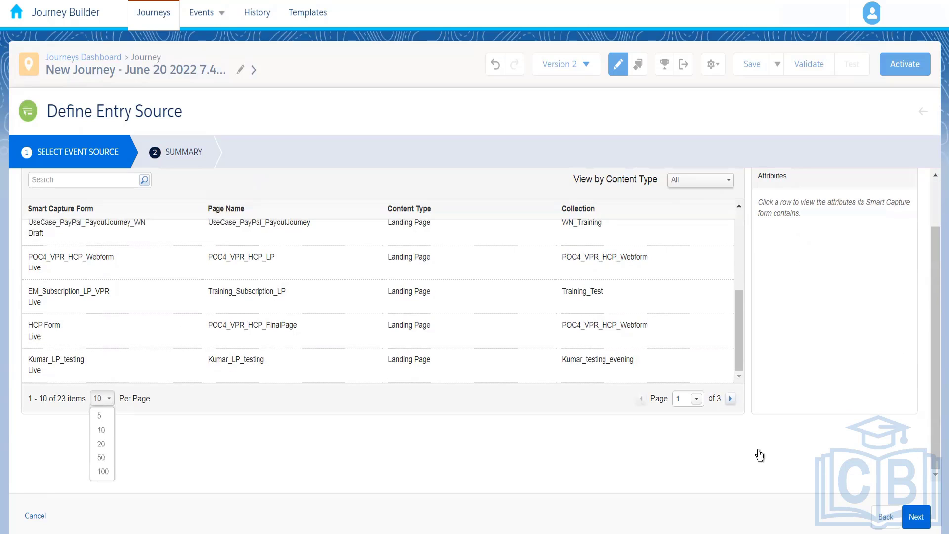
pyautogui.click(106, 458)
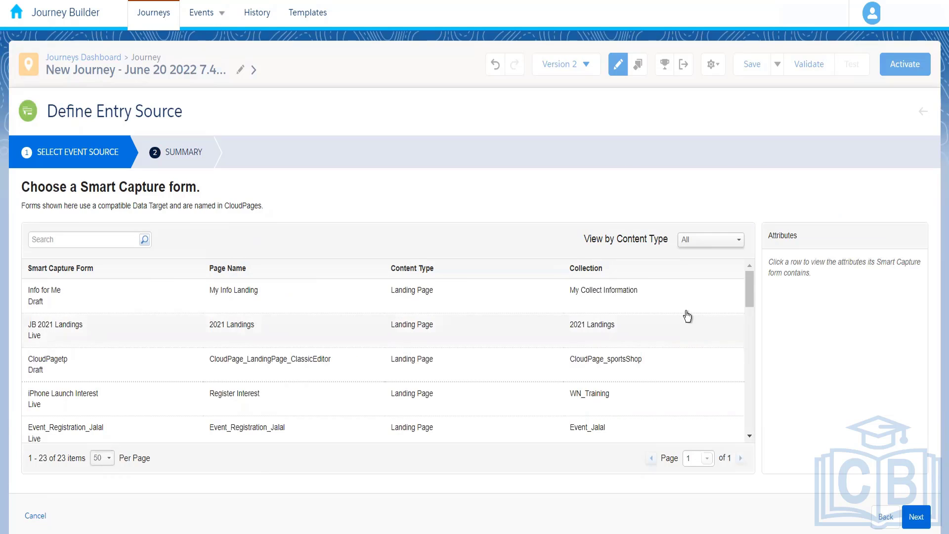
pyautogui.moveTo(749, 276); pyautogui.dragTo(748, 245)
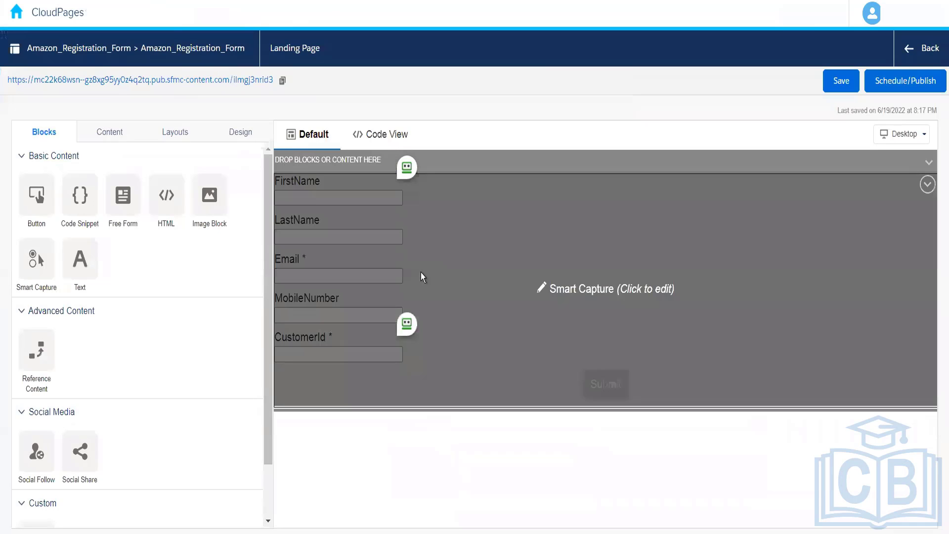
# Switch to CloudPages and examine the Smart Capture block on the Amazon_Registration_Form landing page.
pyautogui.click(423, 276)
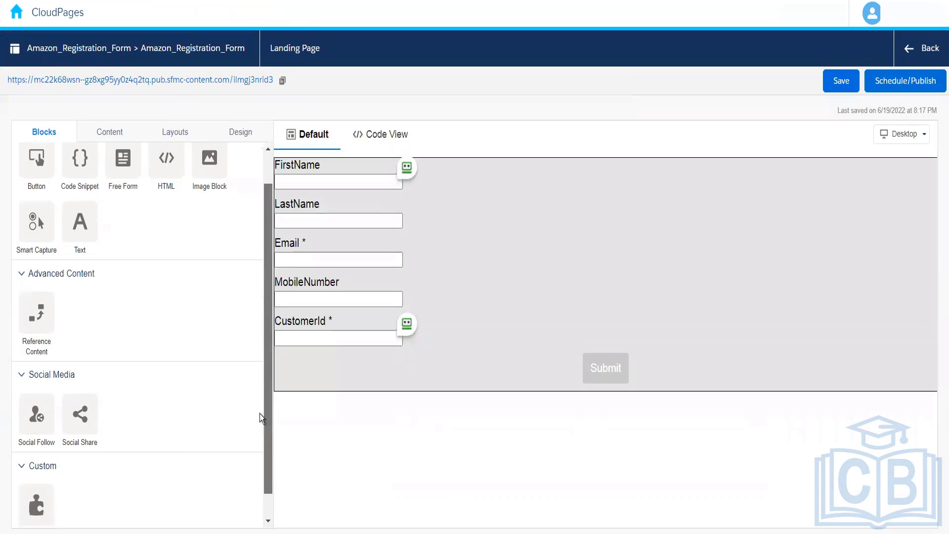
pyautogui.scroll(-3, 258, 415)
pyautogui.scroll(3, 259, 415)
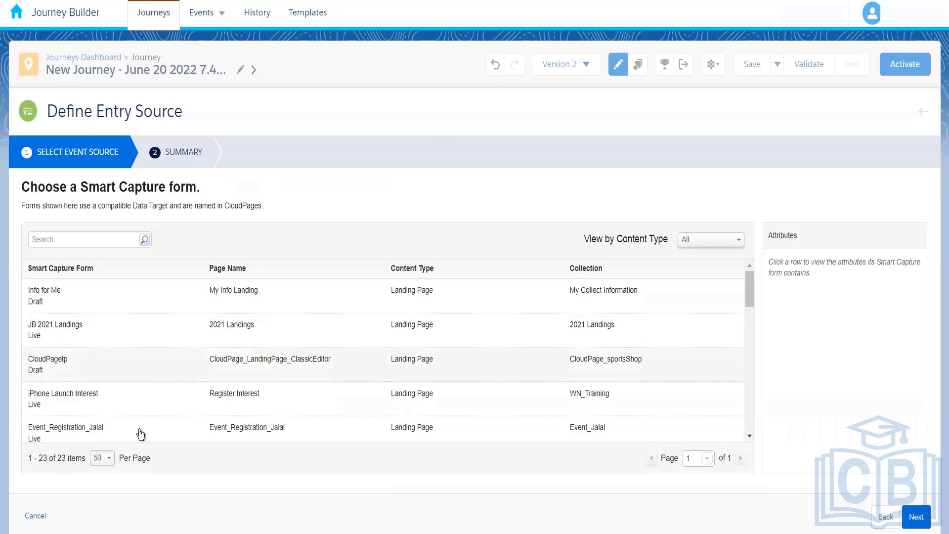
# Switch back to Journey Builder, check the Smart Capture form list to its end, and close the entry source, discarding unsaved changes.
pyautogui.click(107, 464)
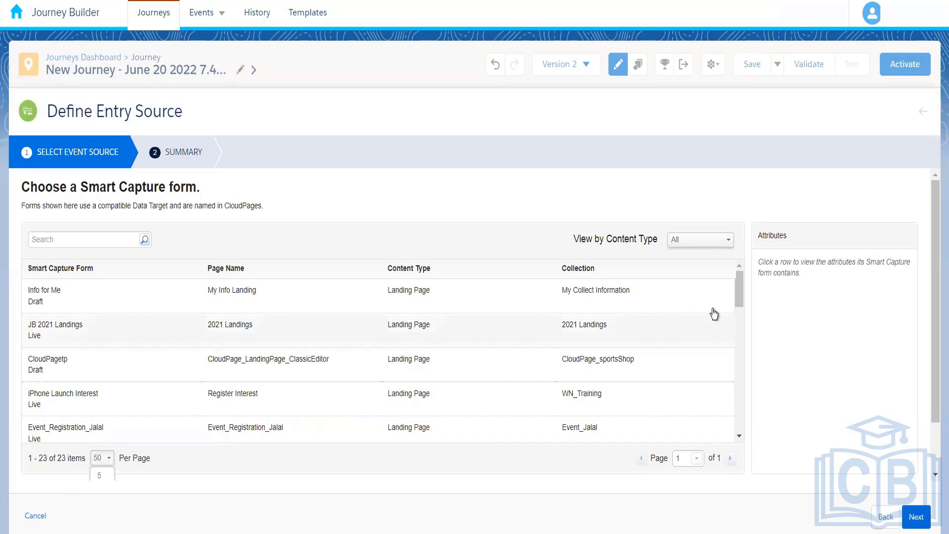
pyautogui.moveTo(740, 290); pyautogui.dragTo(722, 429)
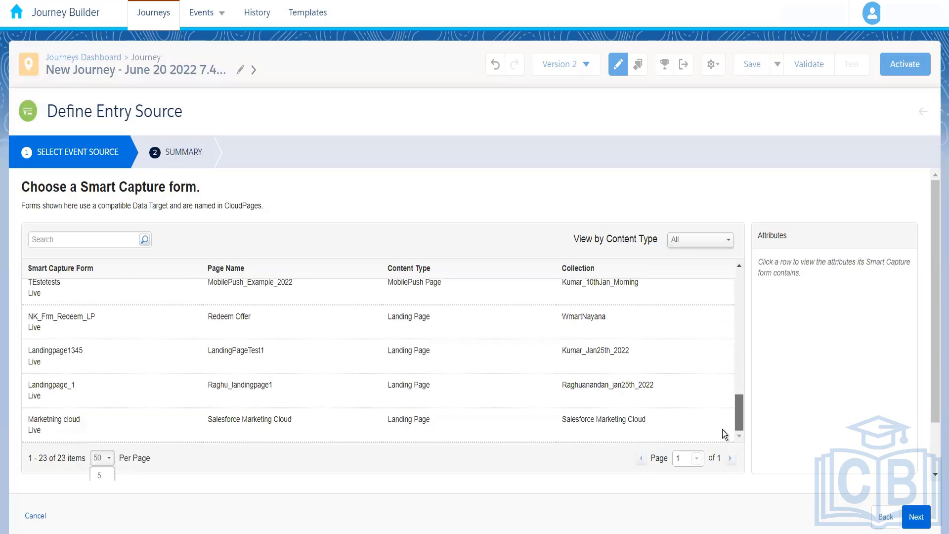
pyautogui.click(32, 517)
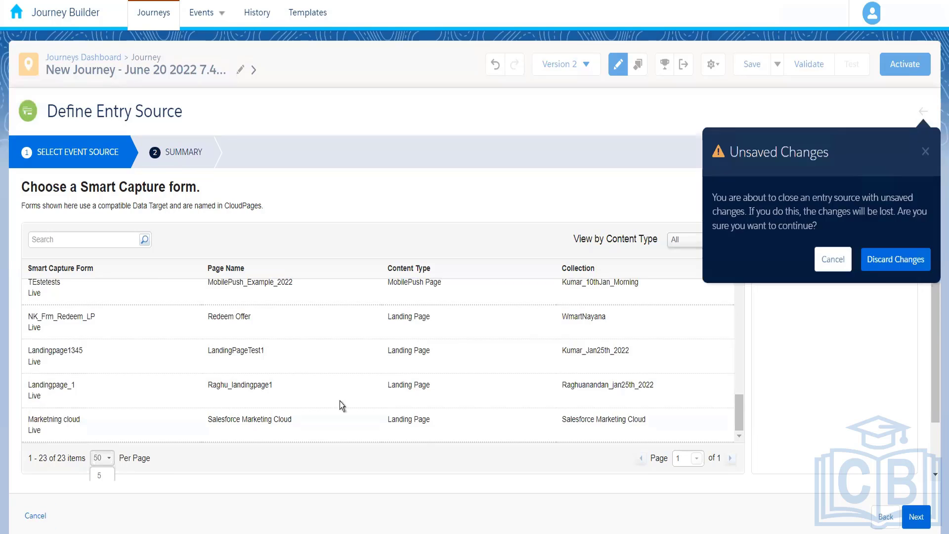
pyautogui.click(883, 260)
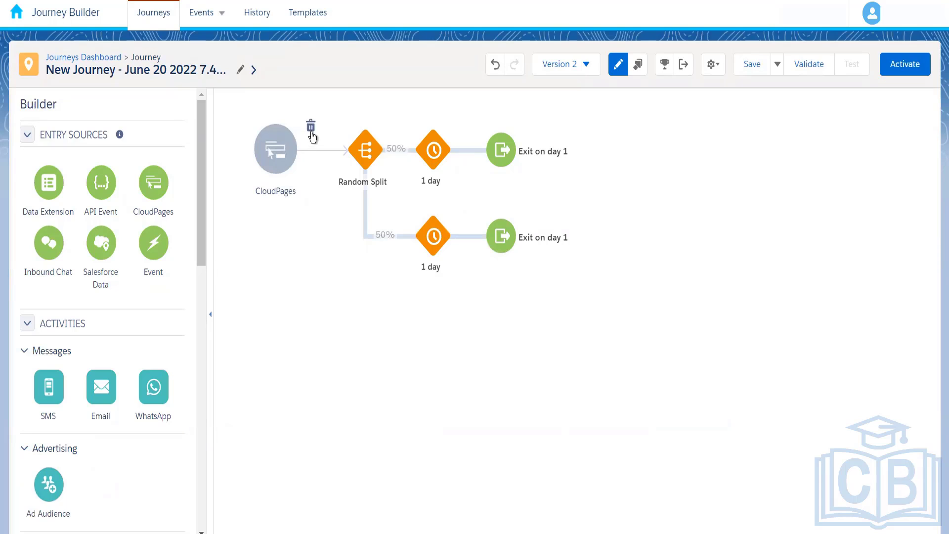
# Replace the journey's CloudPages entry source with Inbound Chat and open its configuration.
pyautogui.click(311, 127)
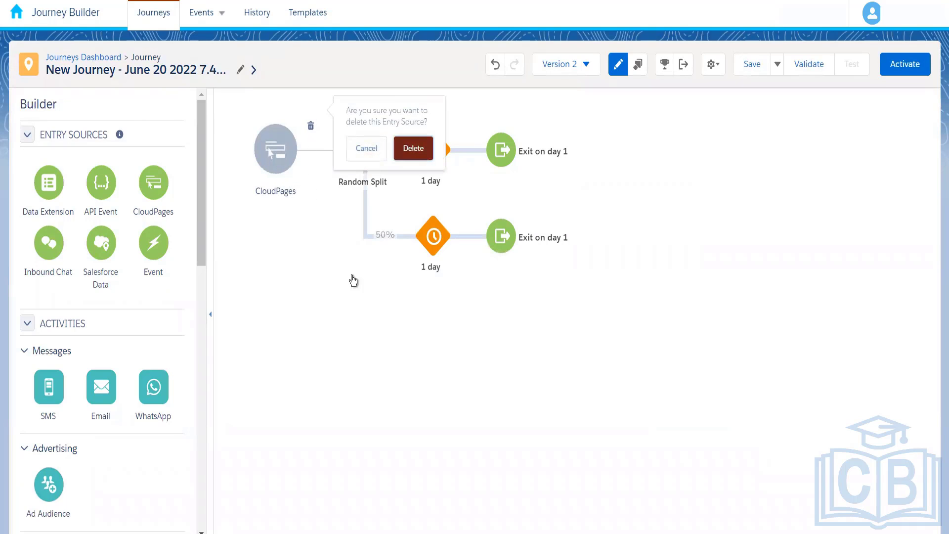
pyautogui.press('Return')
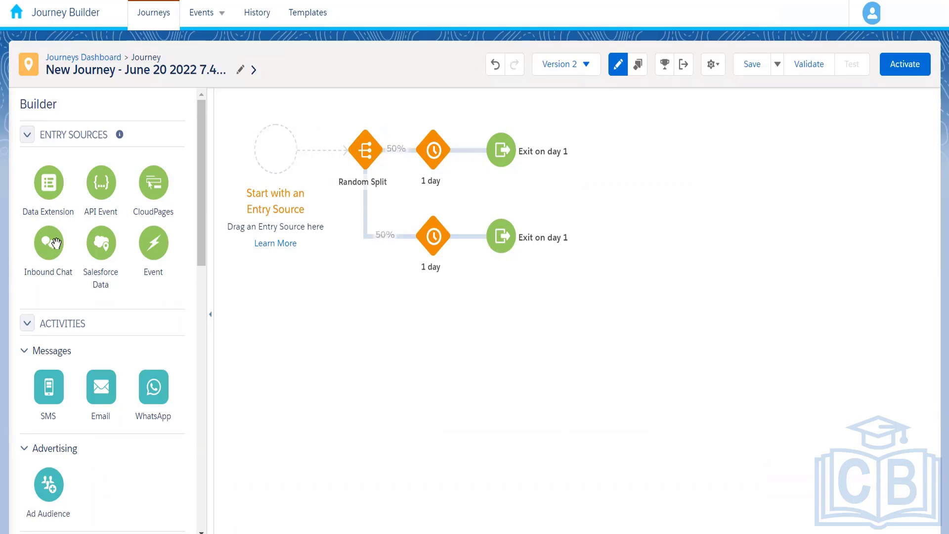
pyautogui.moveTo(55, 244); pyautogui.dragTo(278, 163)
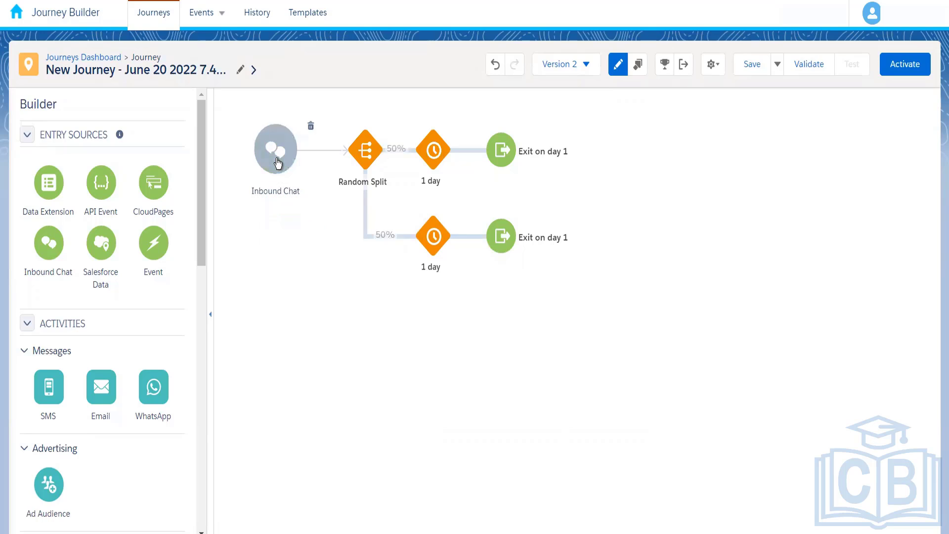
pyautogui.click(277, 161)
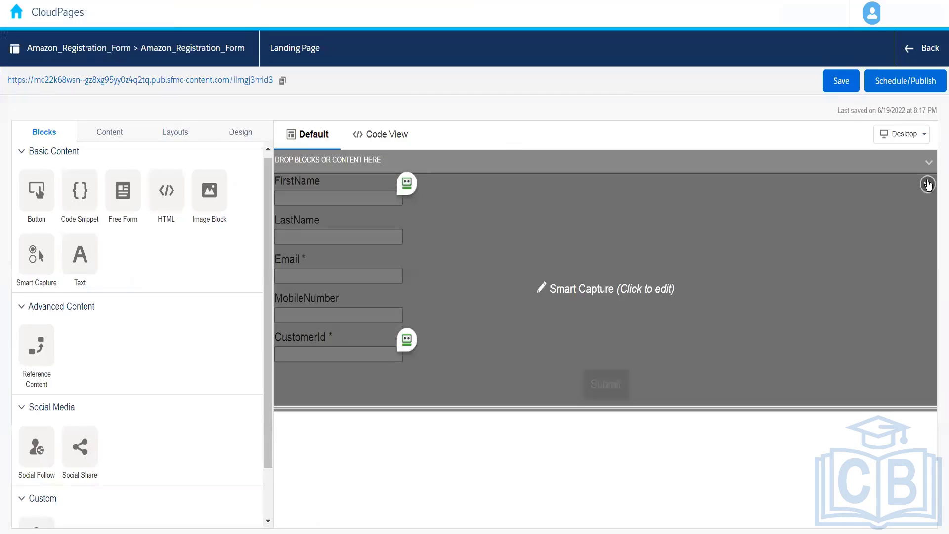
# Switch to CloudPages, return to the SFMC CloudPages Demo collection, and reopen the Amazon_Registration_Form landing page.
pyautogui.click(927, 185)
pyautogui.click(927, 186)
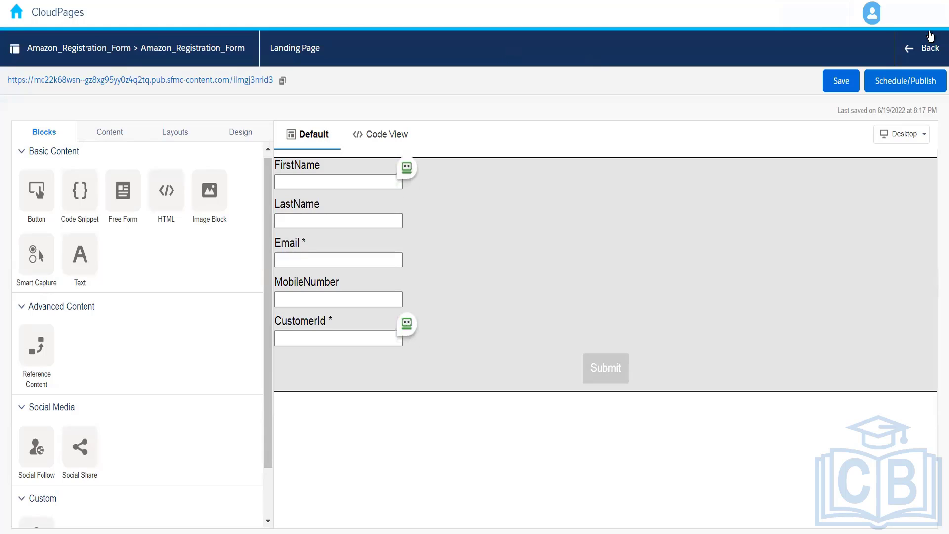
pyautogui.click(929, 50)
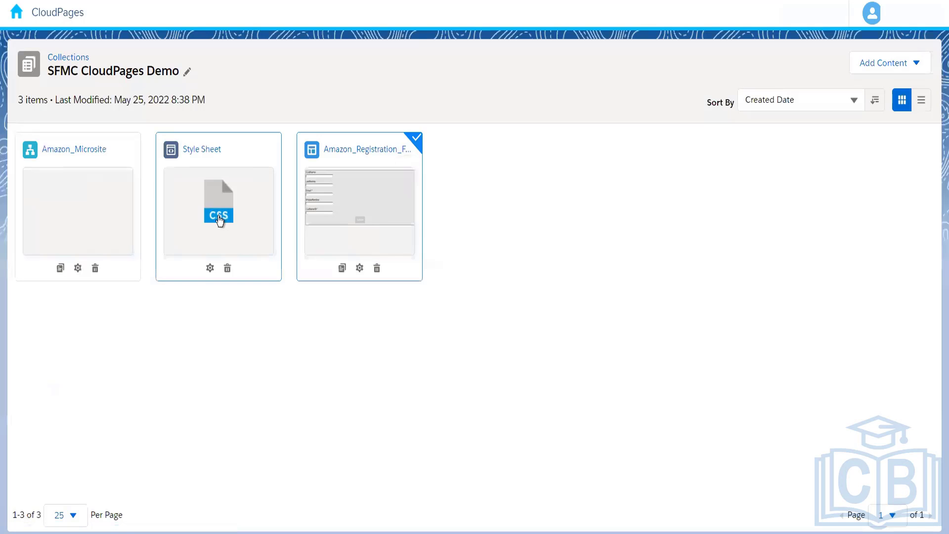
pyautogui.click(350, 213)
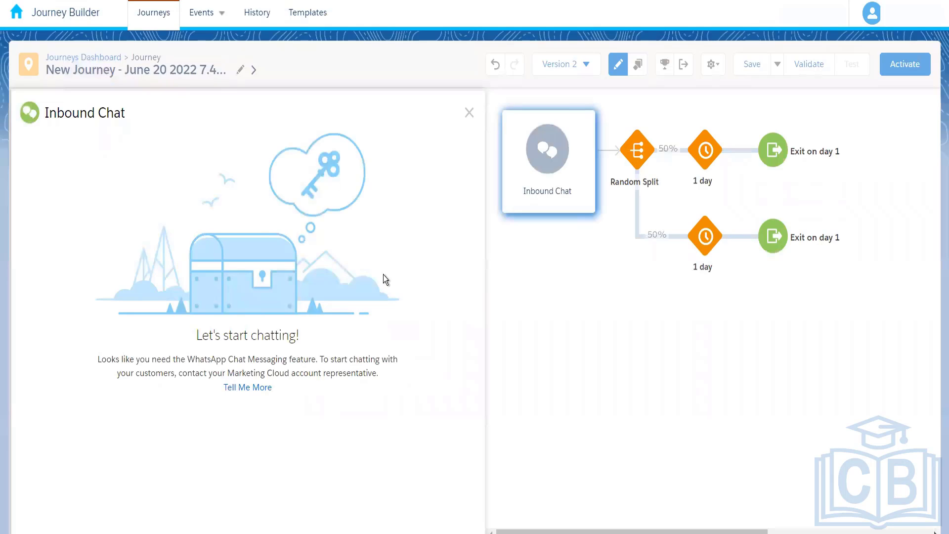
# In Journey Builder, close the Inbound Chat configuration and replace that entry source with Salesforce Data.
pyautogui.click(470, 113)
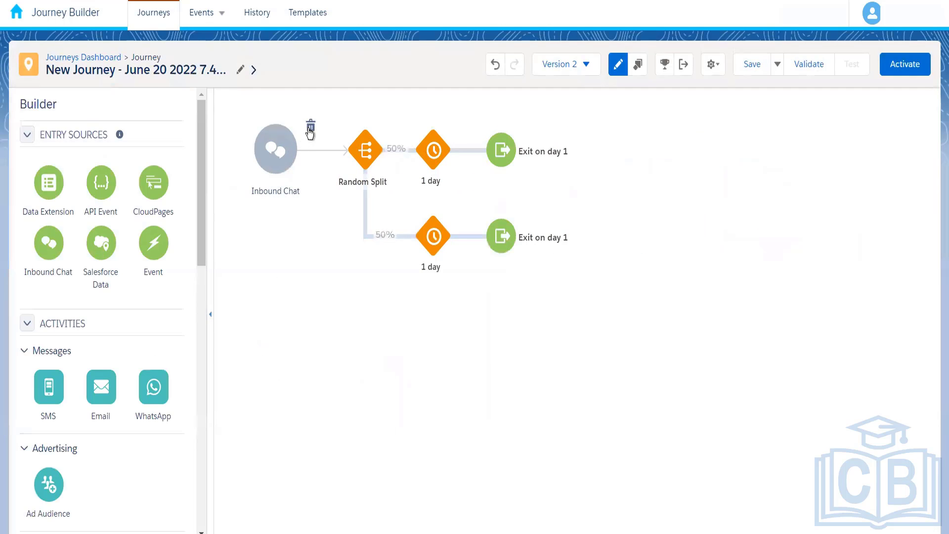
pyautogui.click(310, 130)
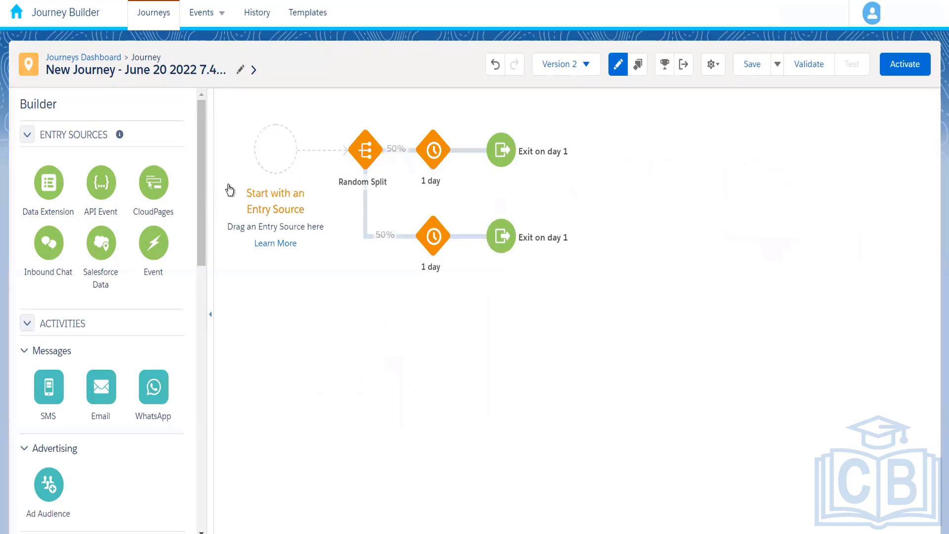
pyautogui.moveTo(101, 245); pyautogui.dragTo(280, 144)
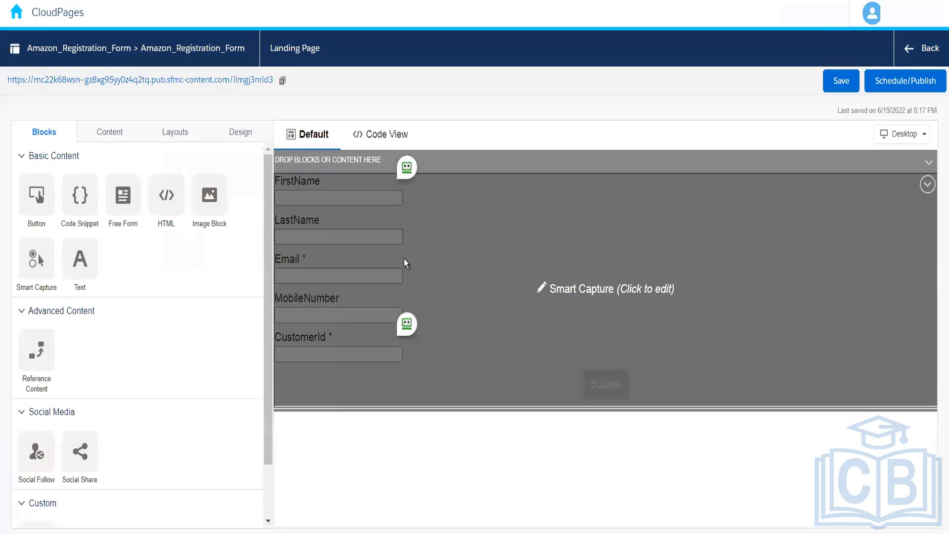
pyautogui.click(395, 260)
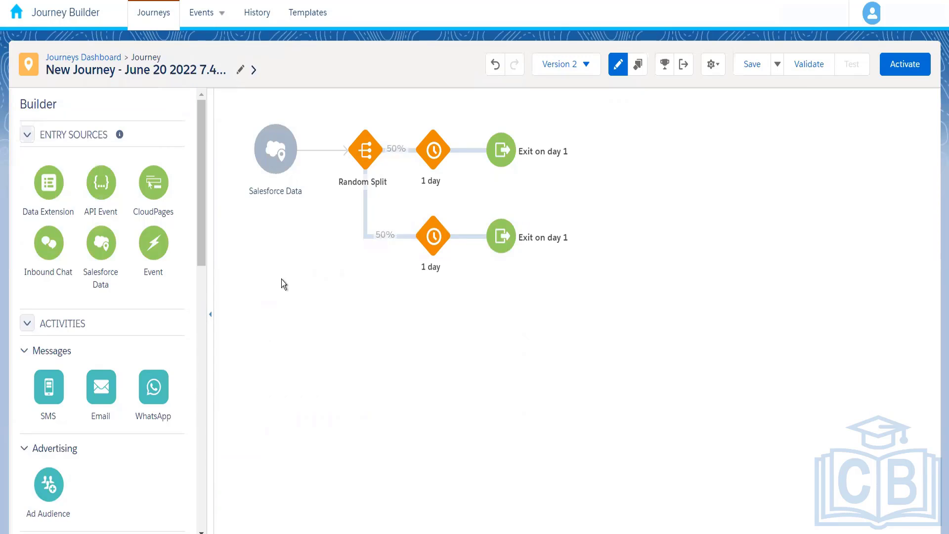
# Try to define the entry source with the Salesforce Data event up to object selection, and discard the unsaved changes.
pyautogui.click(278, 165)
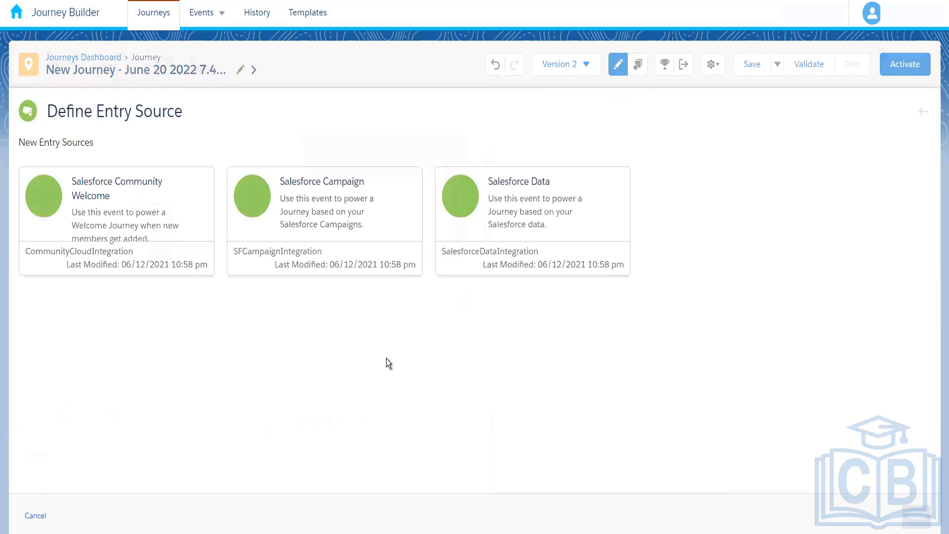
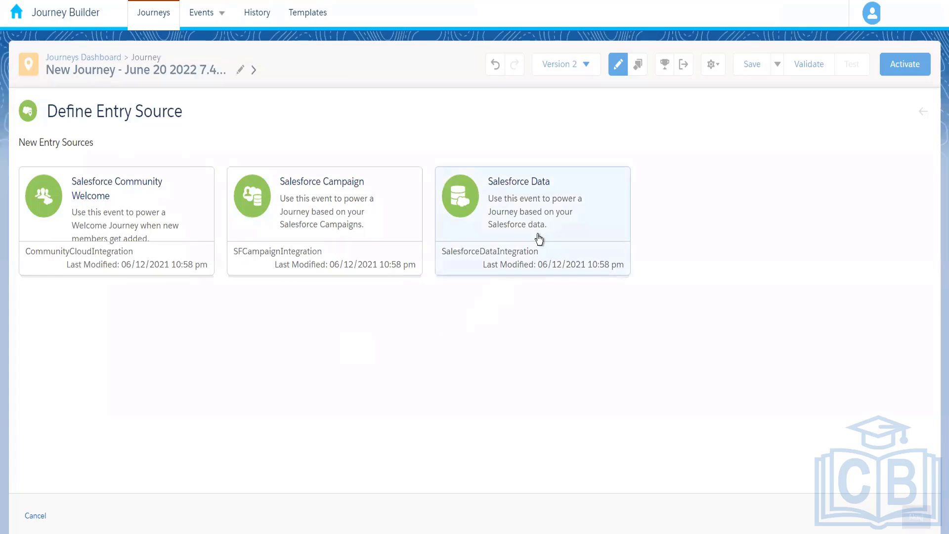
pyautogui.click(571, 233)
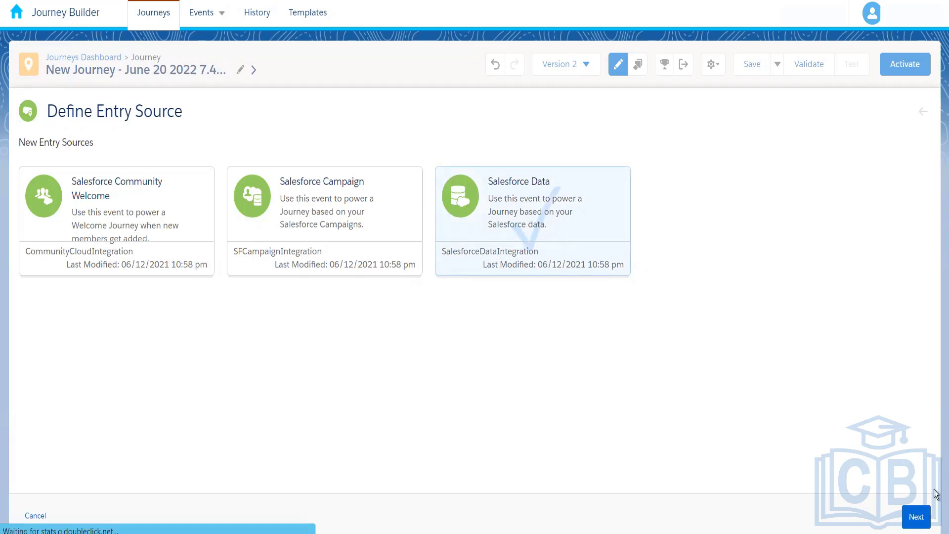
pyautogui.click(916, 516)
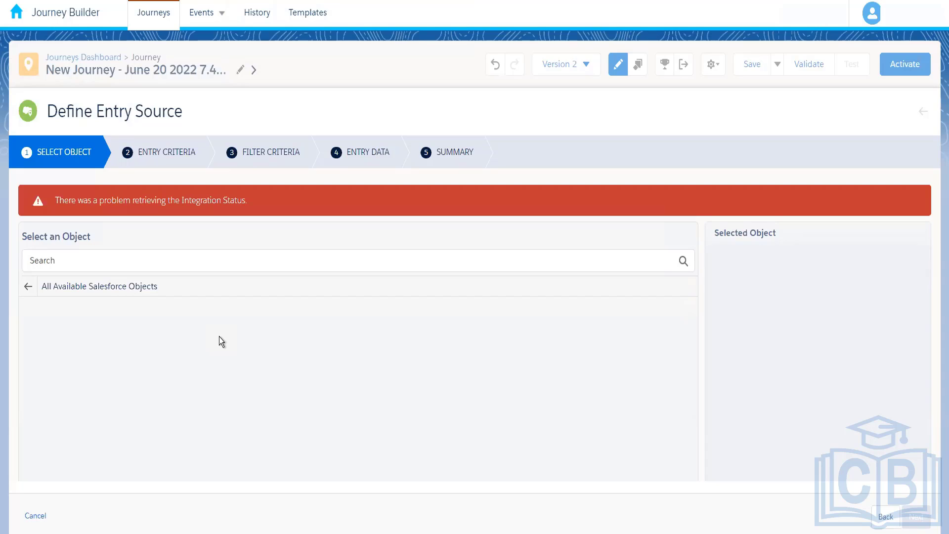
pyautogui.click(36, 515)
pyautogui.click(883, 261)
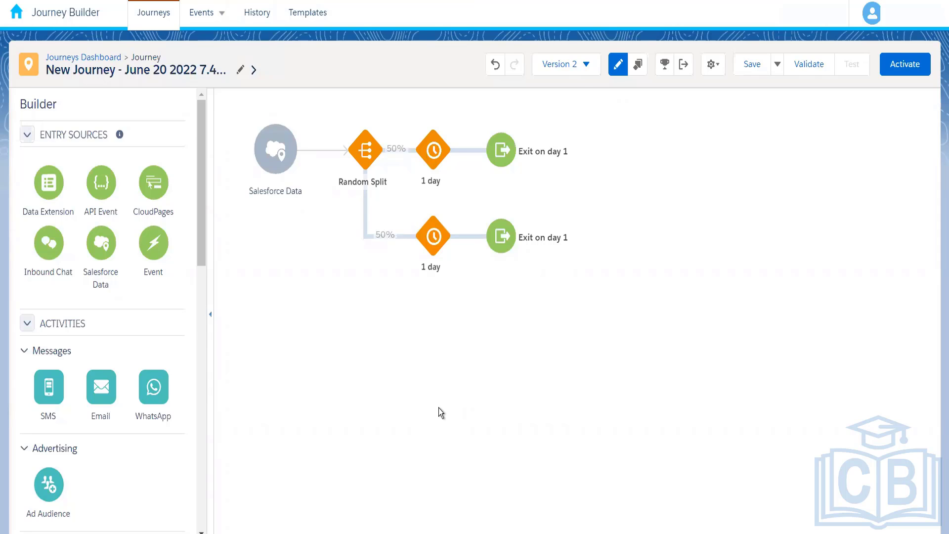
# Retry the Salesforce Data event setup from the journey's entry source, and close it without keeping the changes.
pyautogui.click(275, 157)
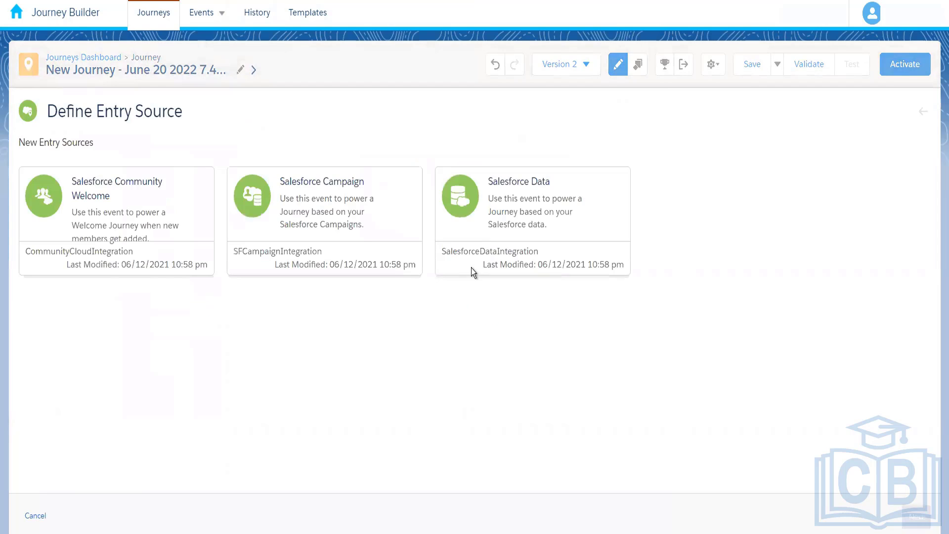
pyautogui.click(471, 268)
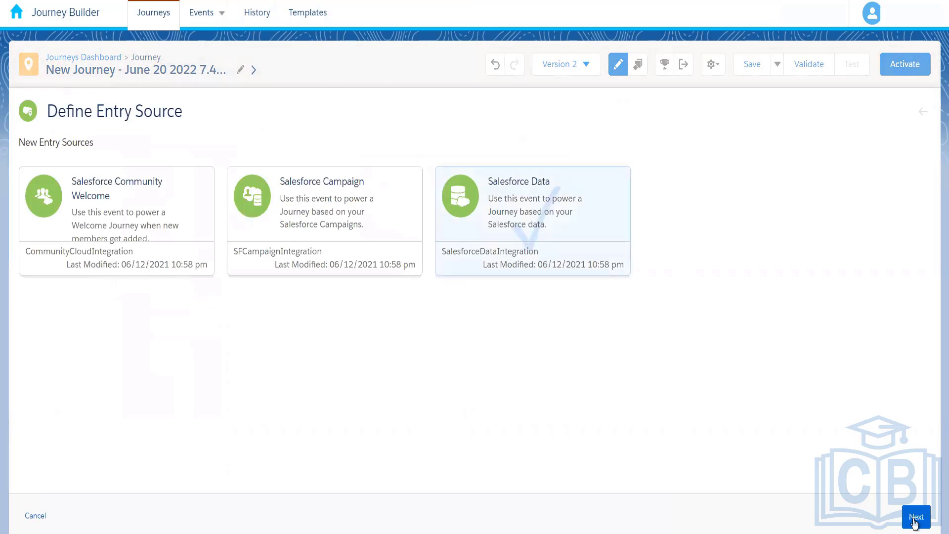
pyautogui.click(915, 517)
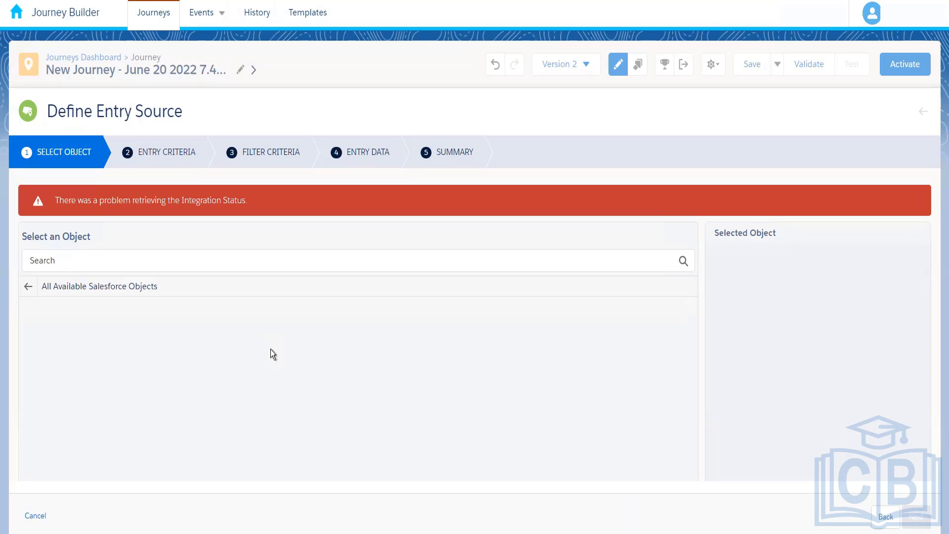
pyautogui.click(42, 516)
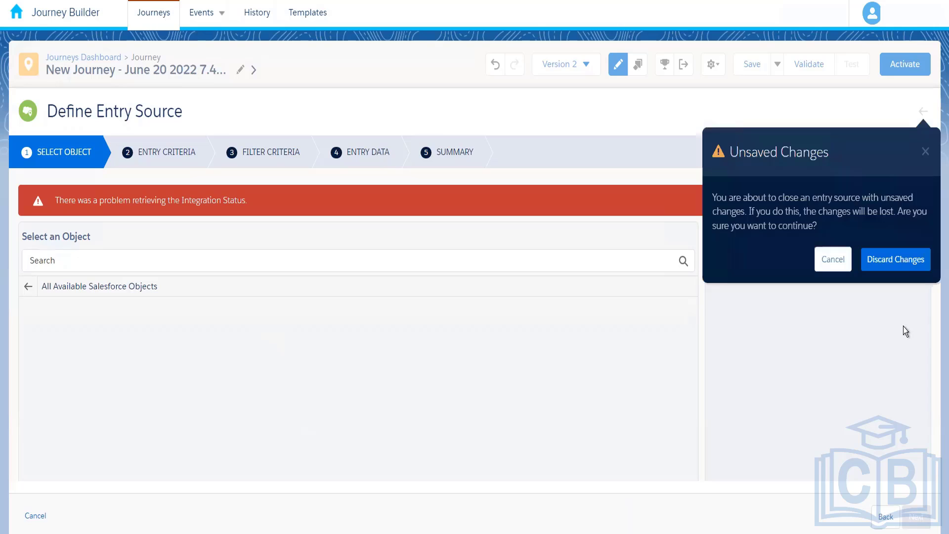
pyautogui.click(894, 261)
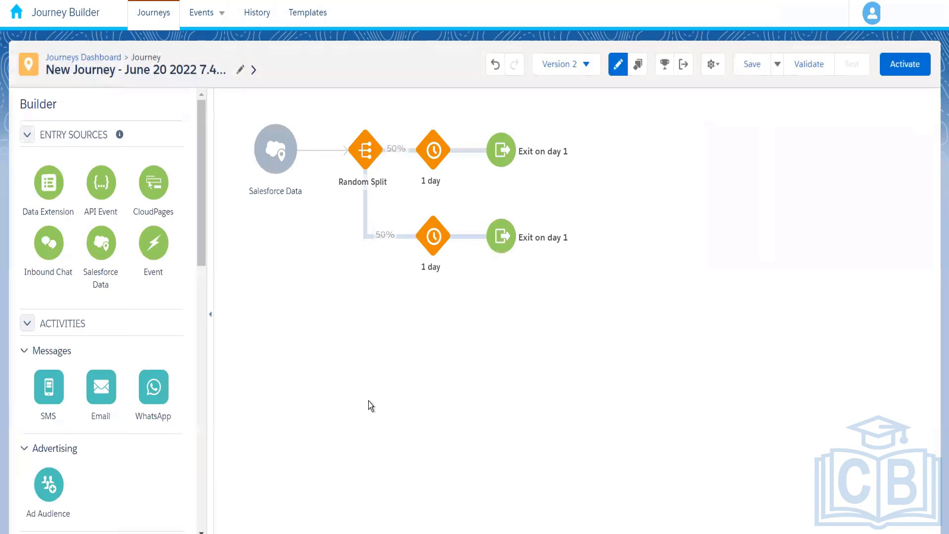